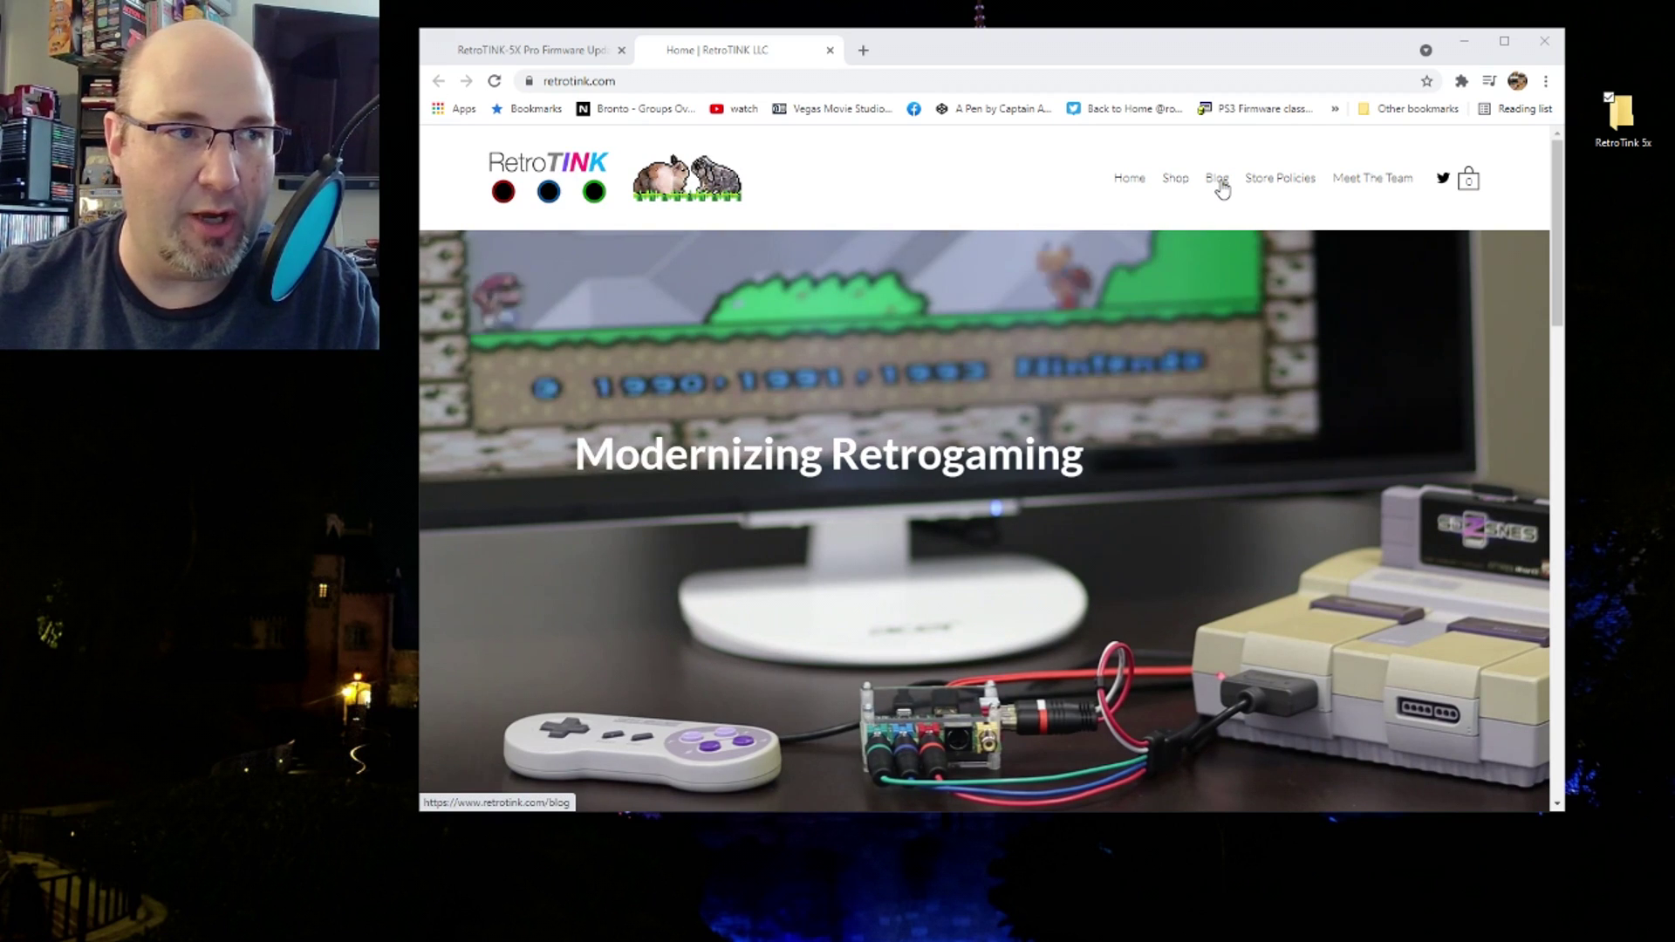
- Download the June 5th, 2021 Version 1.24 firmware zip from the RetroTINK-5X Pro Firmware Updates post
click(539, 53)
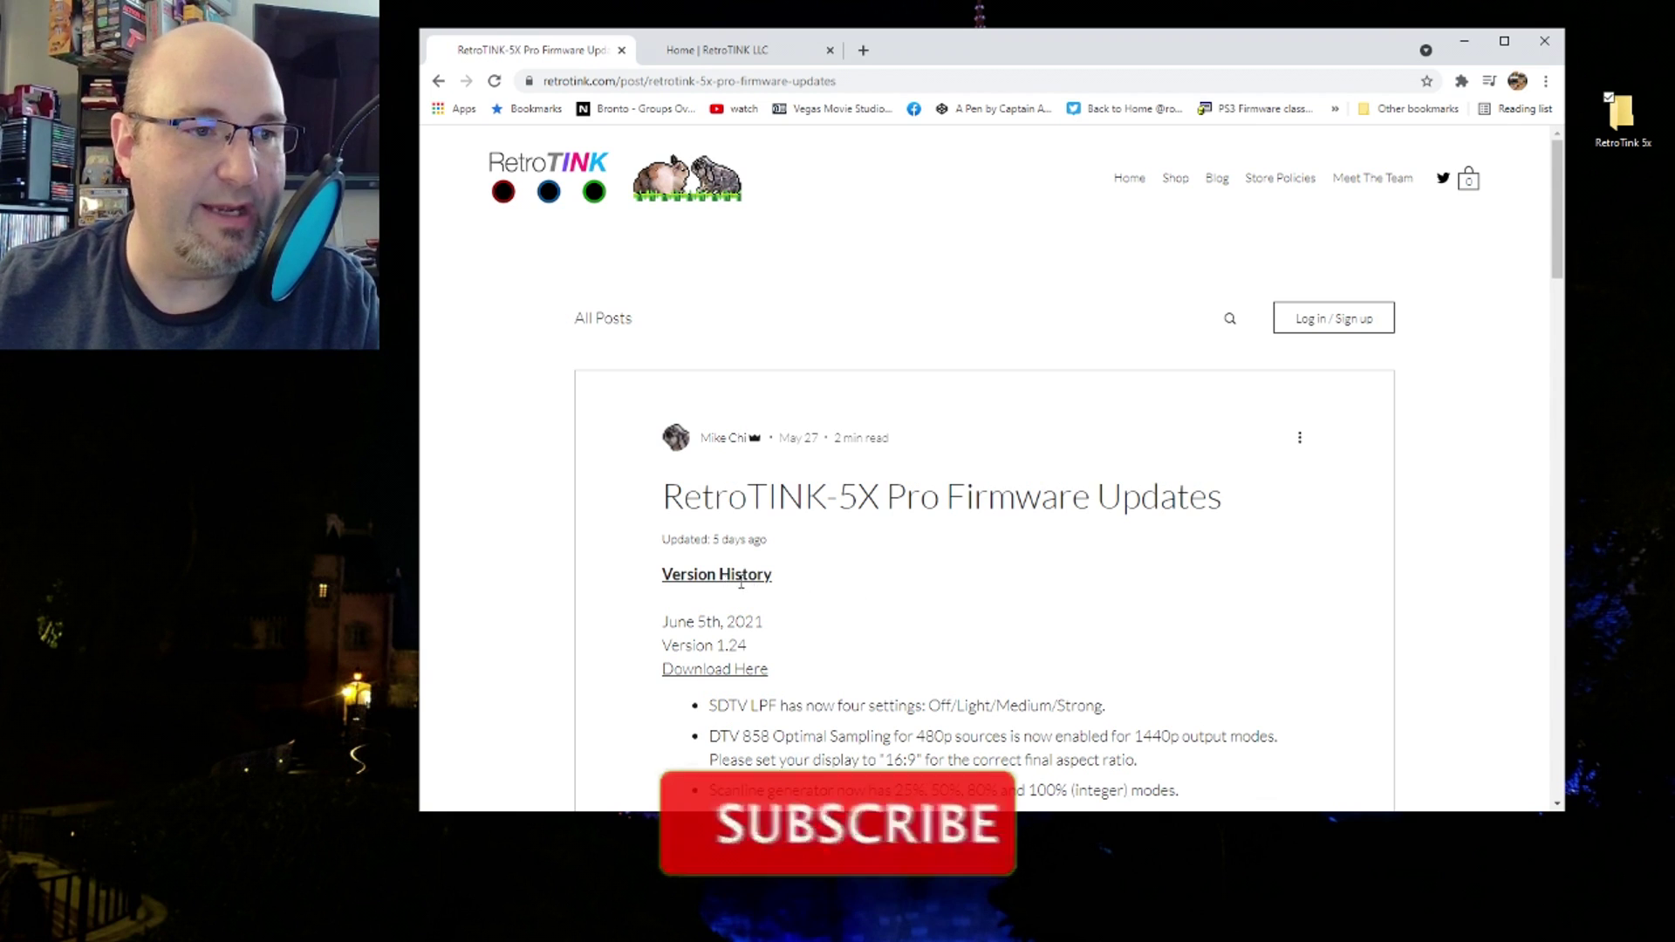
scroll(754, 579, down, 2)
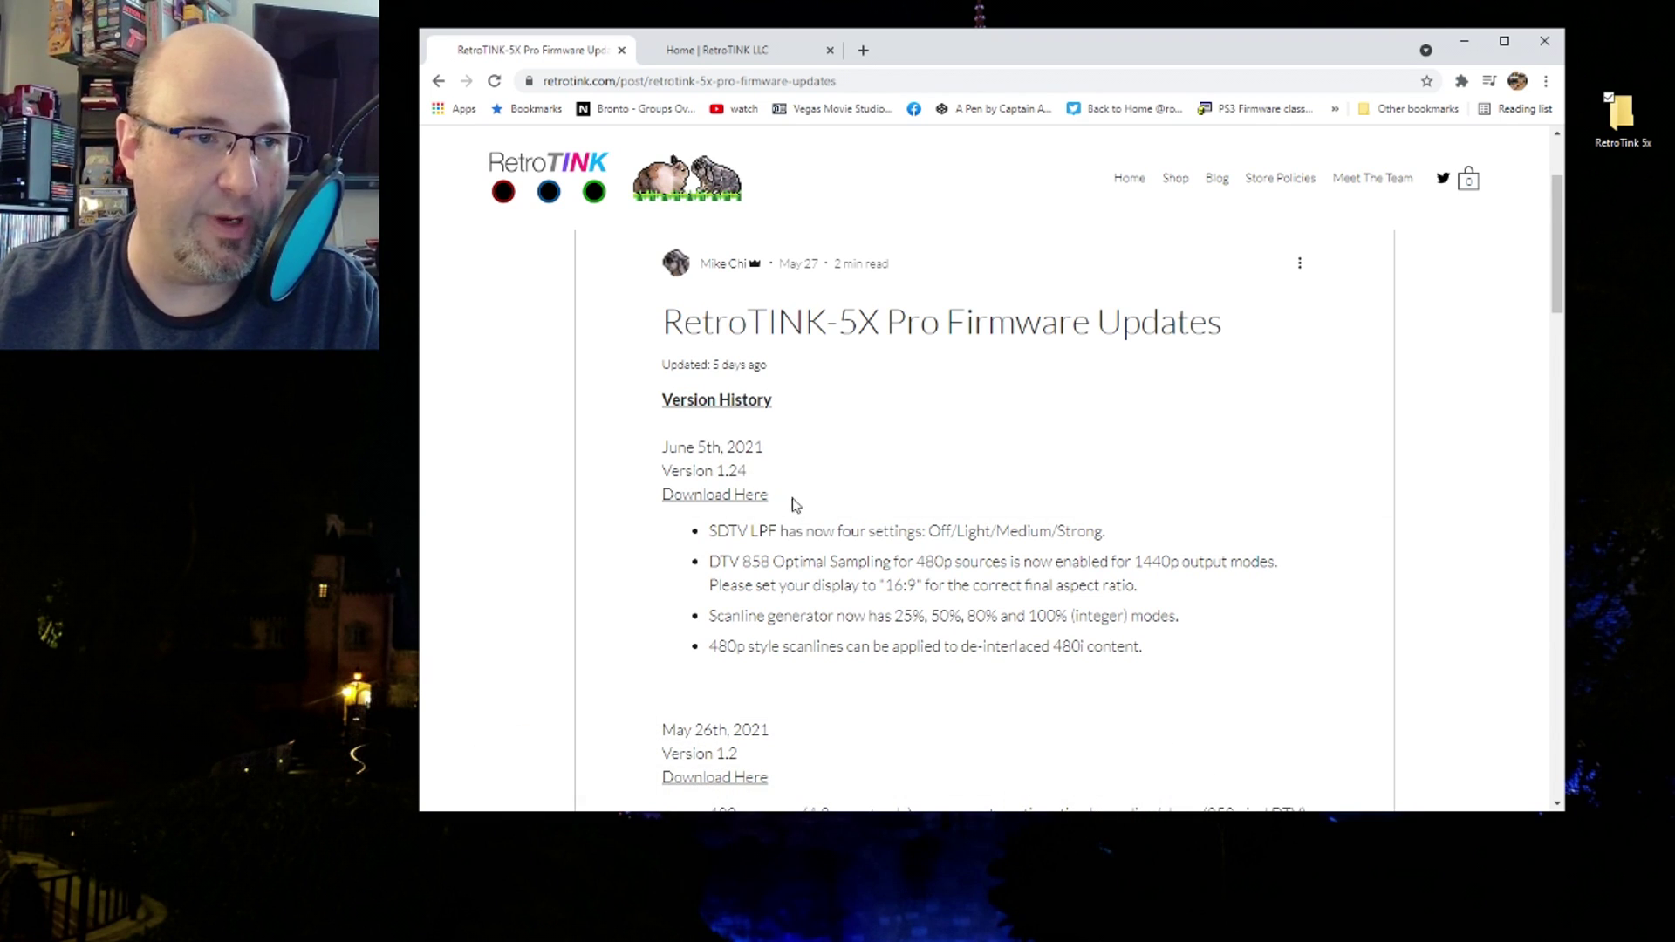
click(731, 495)
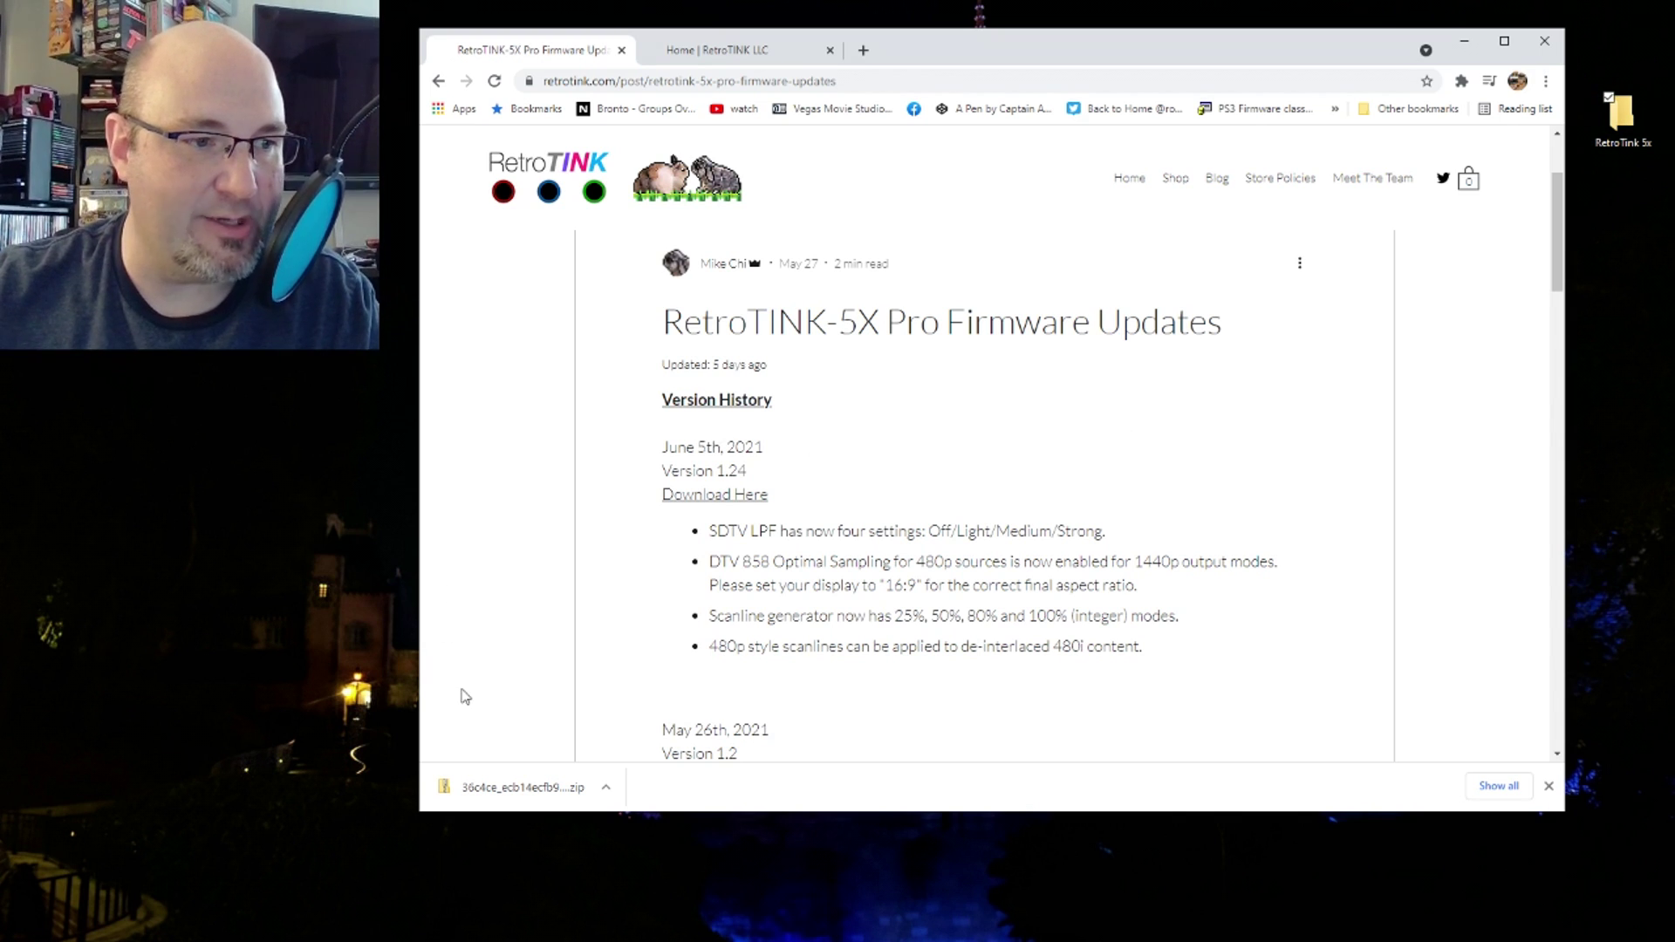
- Drag the firmware zip into the RetroTink 5x desktop folder and rename it RetroTink5x 1_24
drag(489, 790, 1627, 121)
double_click(1623, 120)
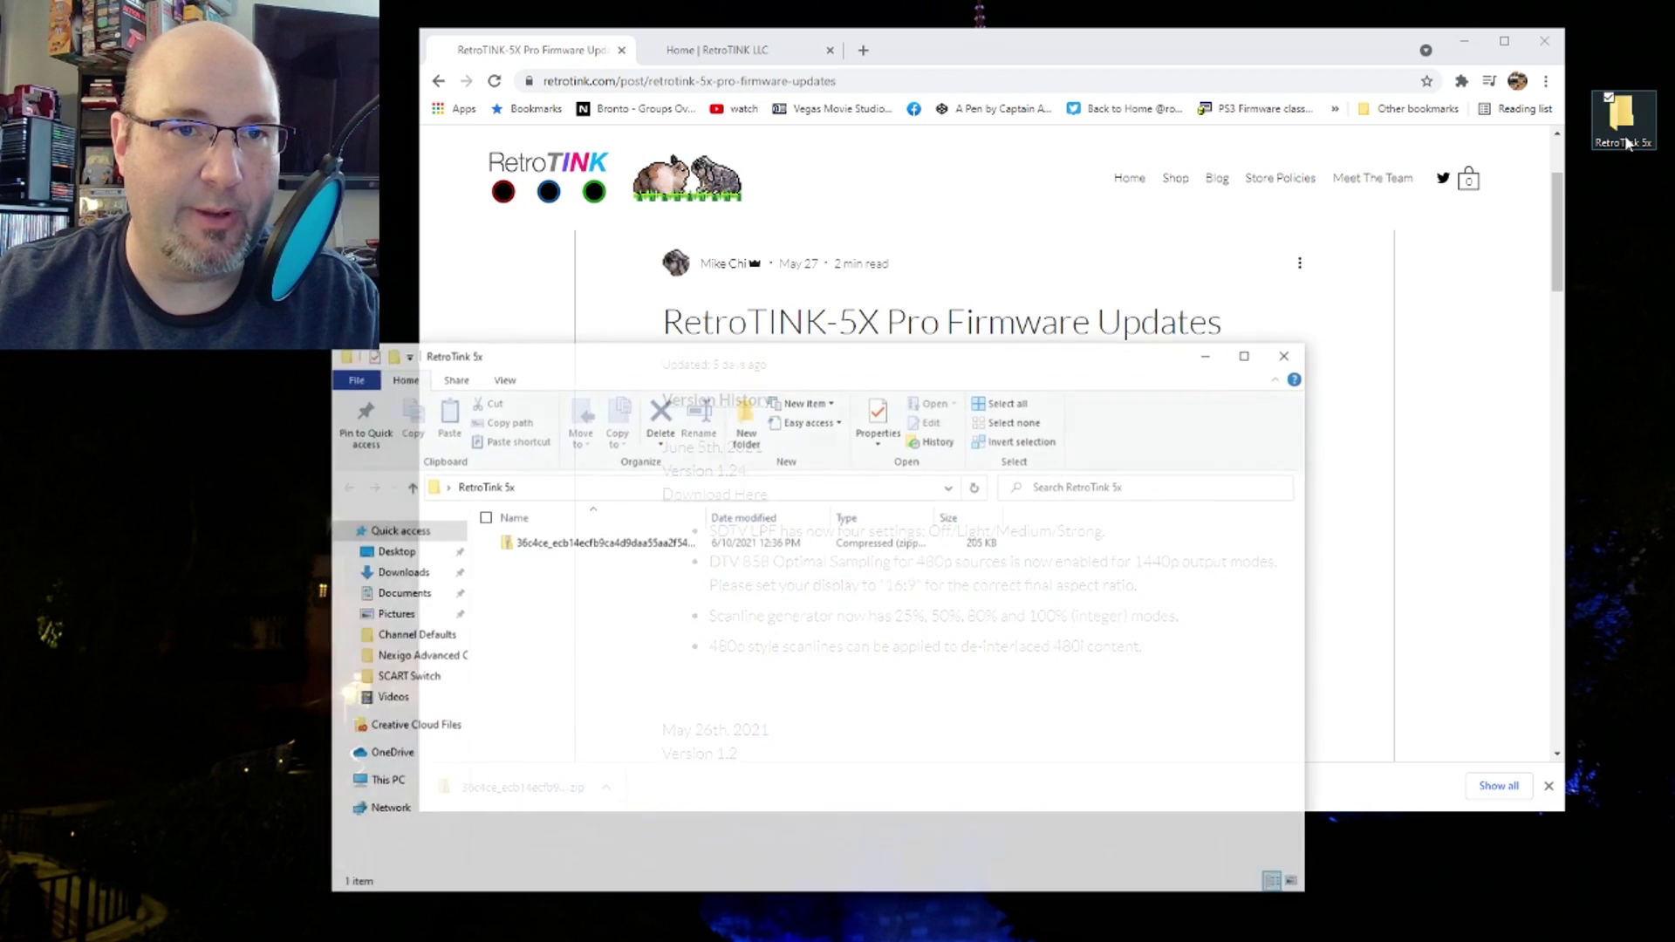
click(592, 553)
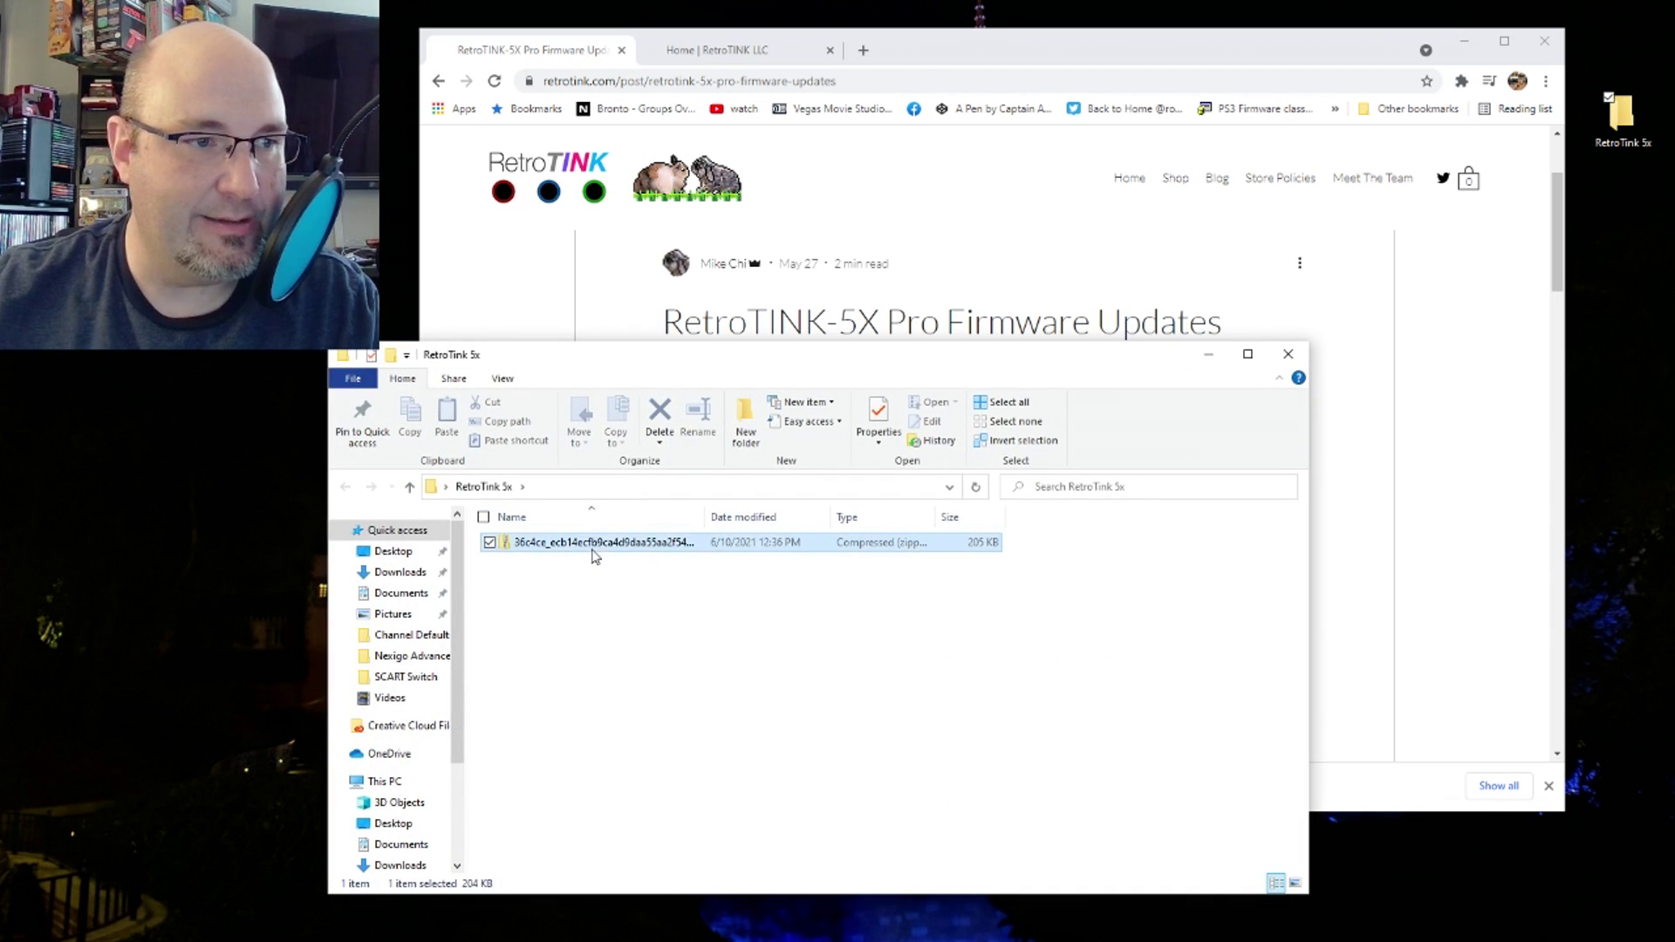
click(607, 552)
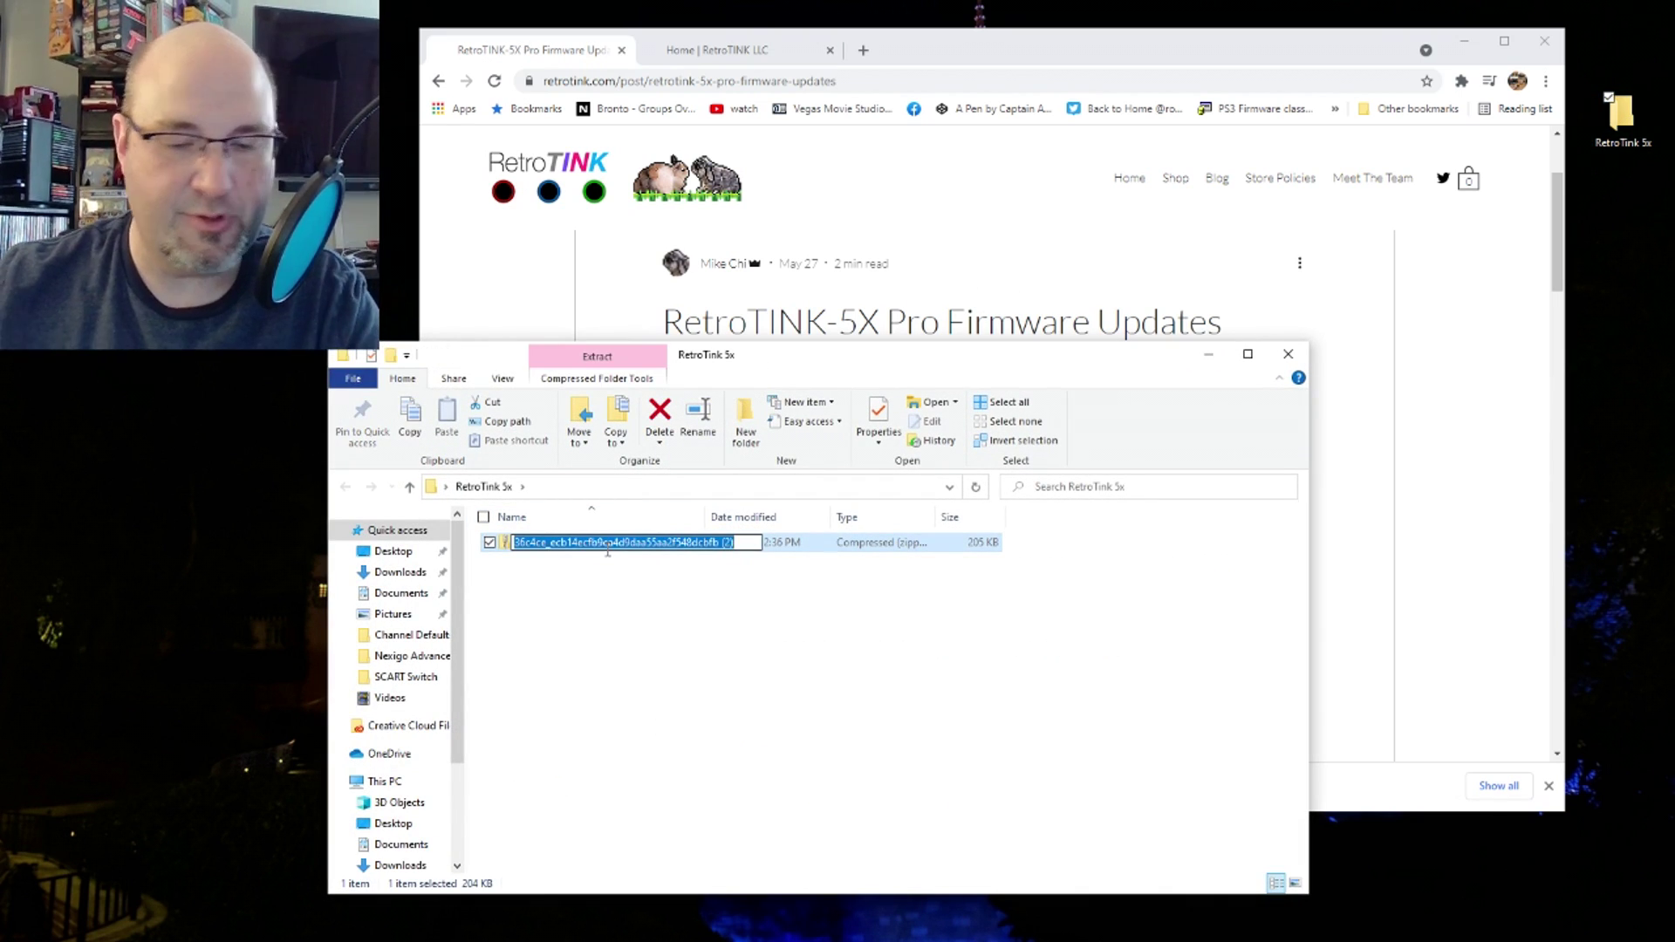
text(Retr)
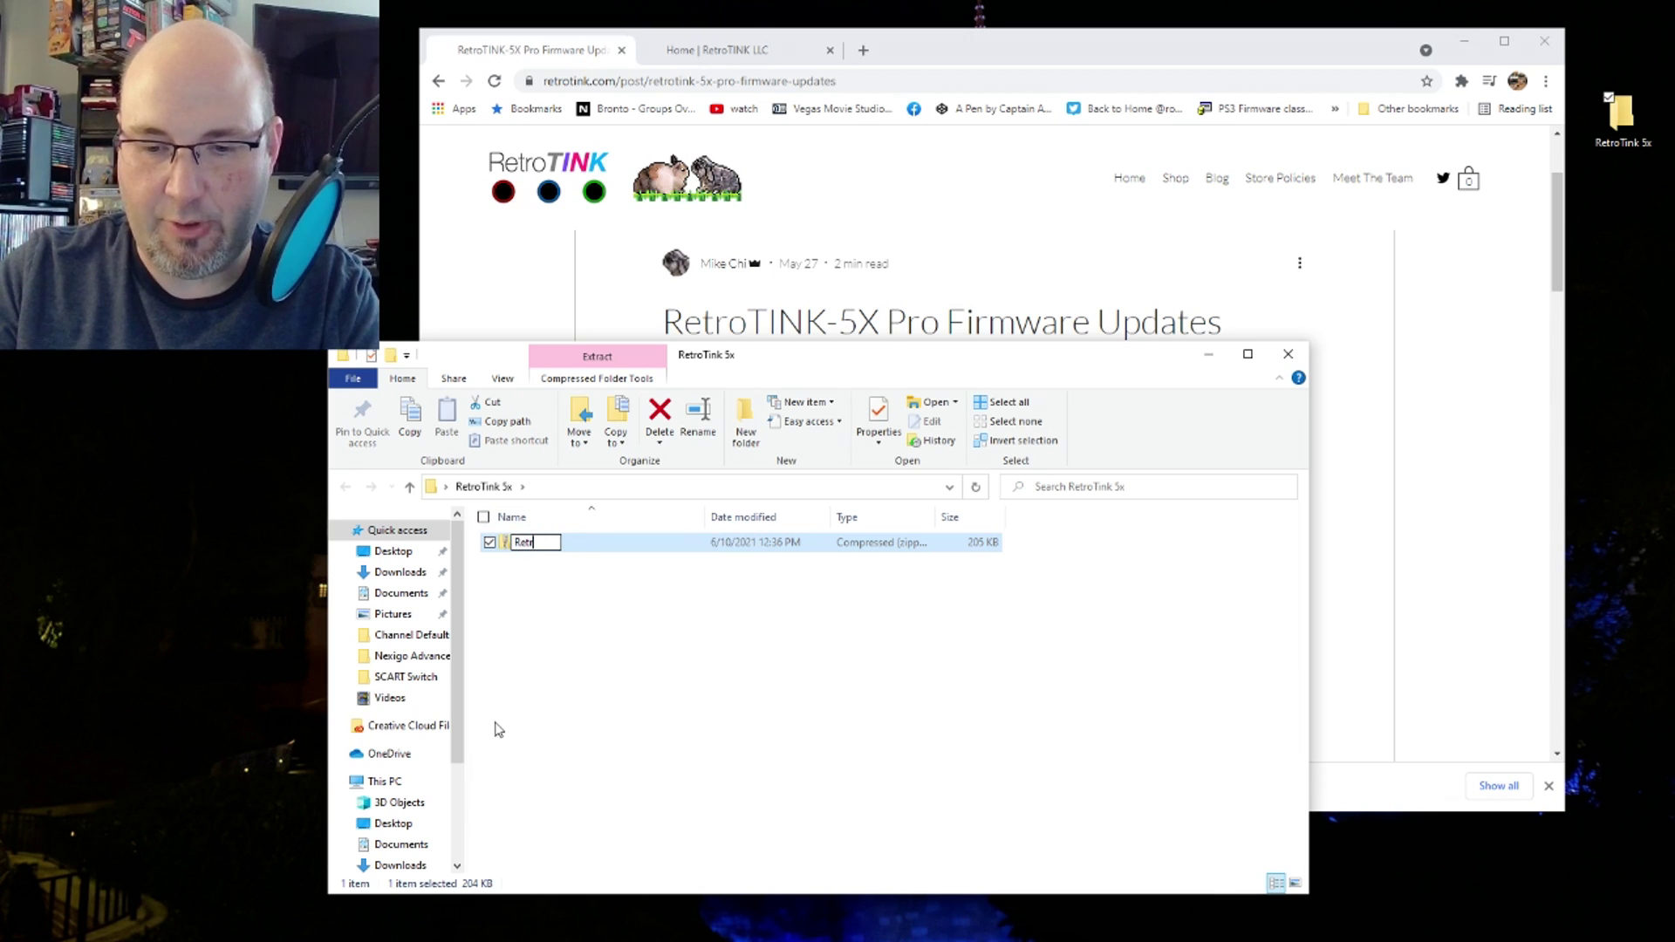
text(oTink5)
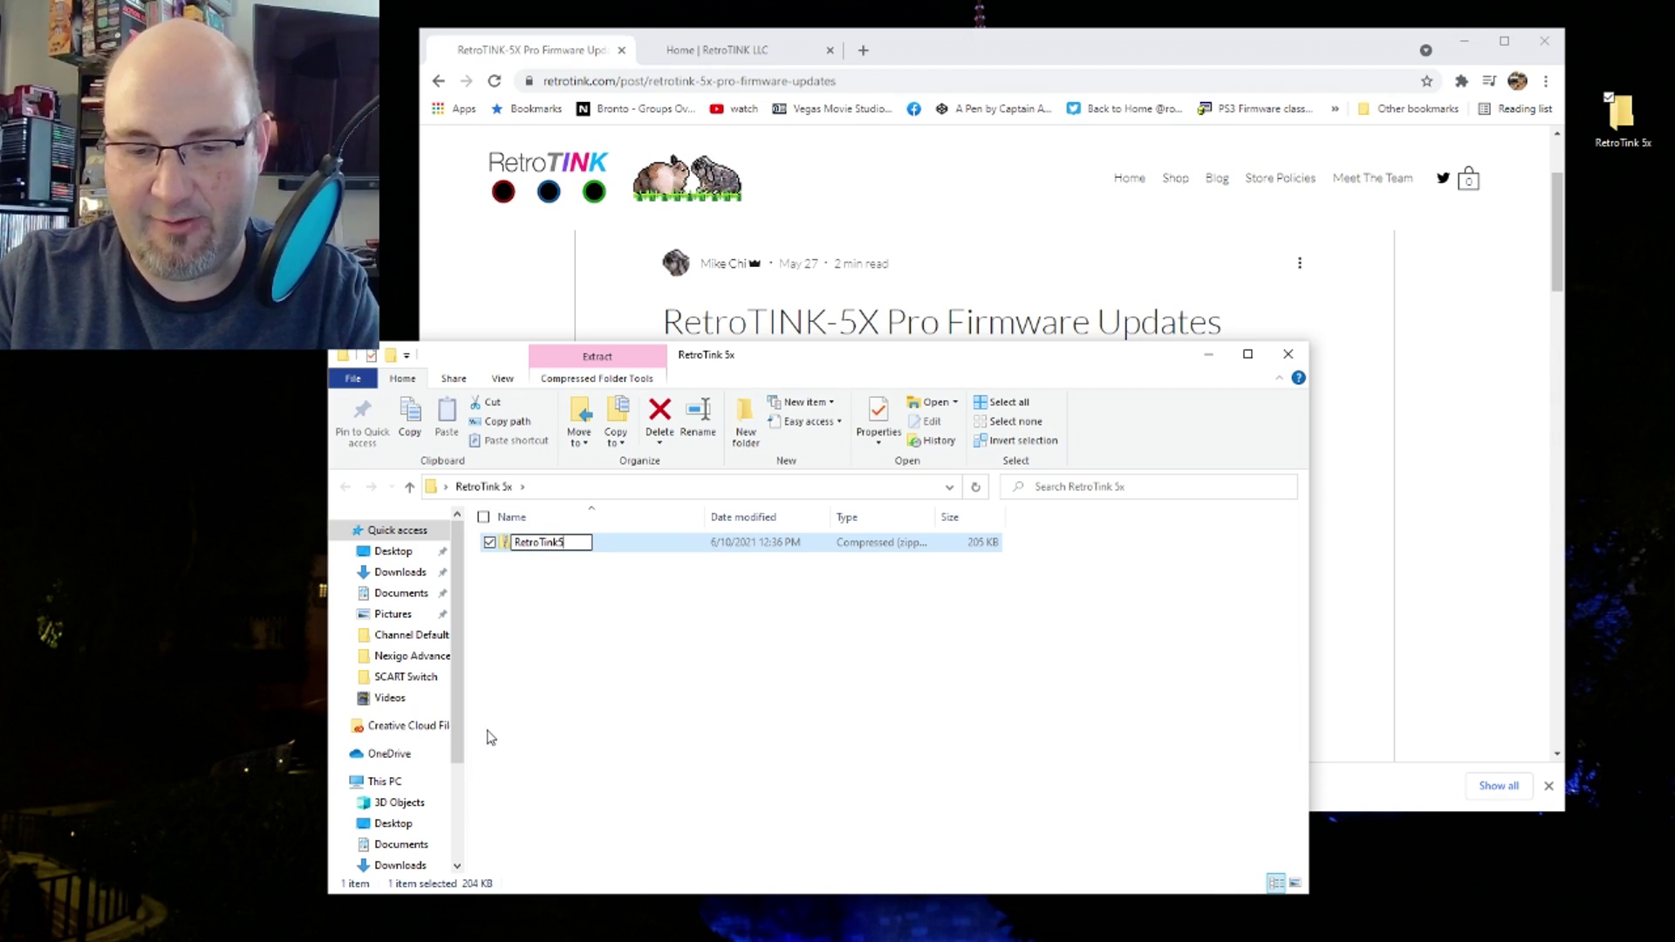
text(x 1_24)
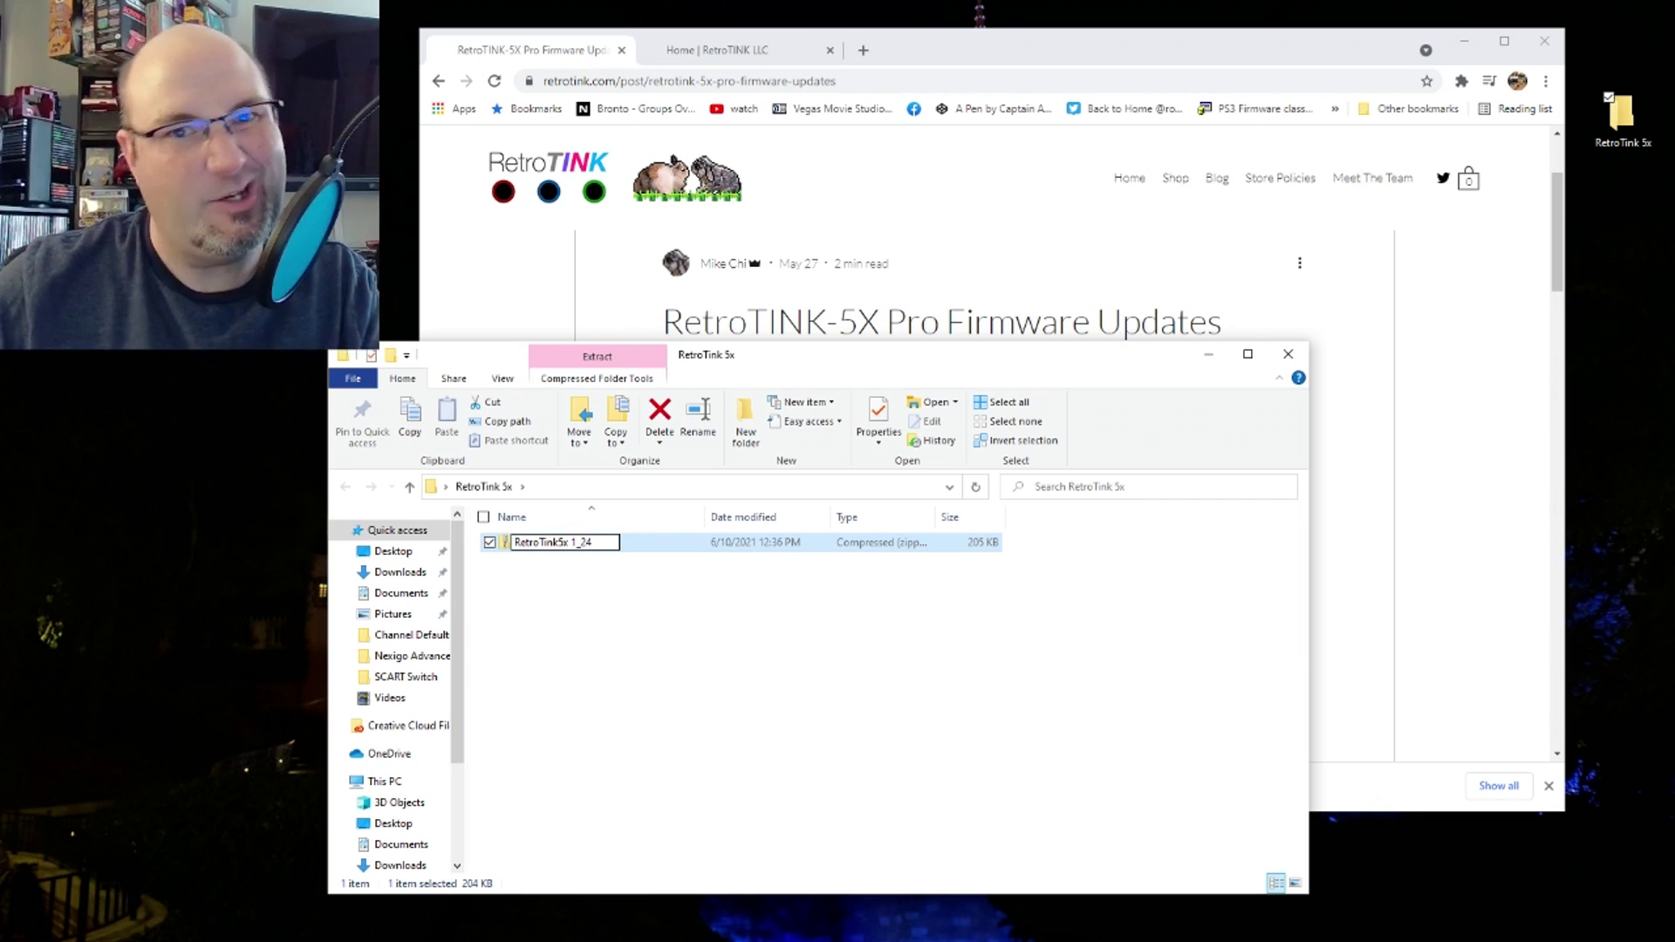
key(Return)
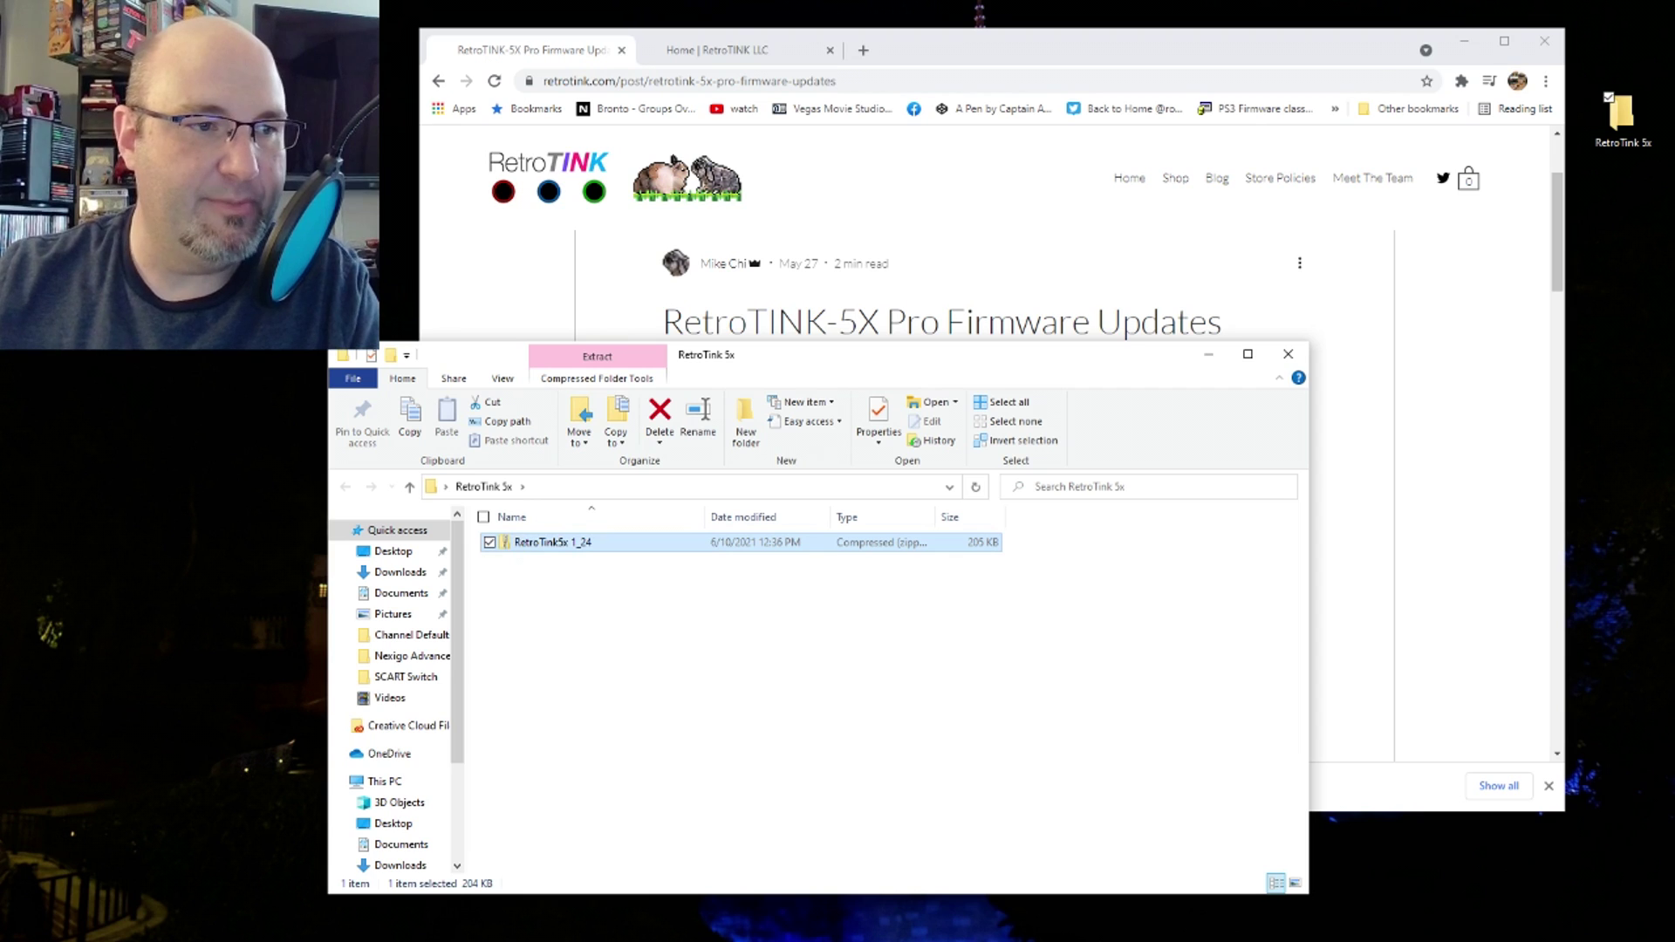
click(1431, 538)
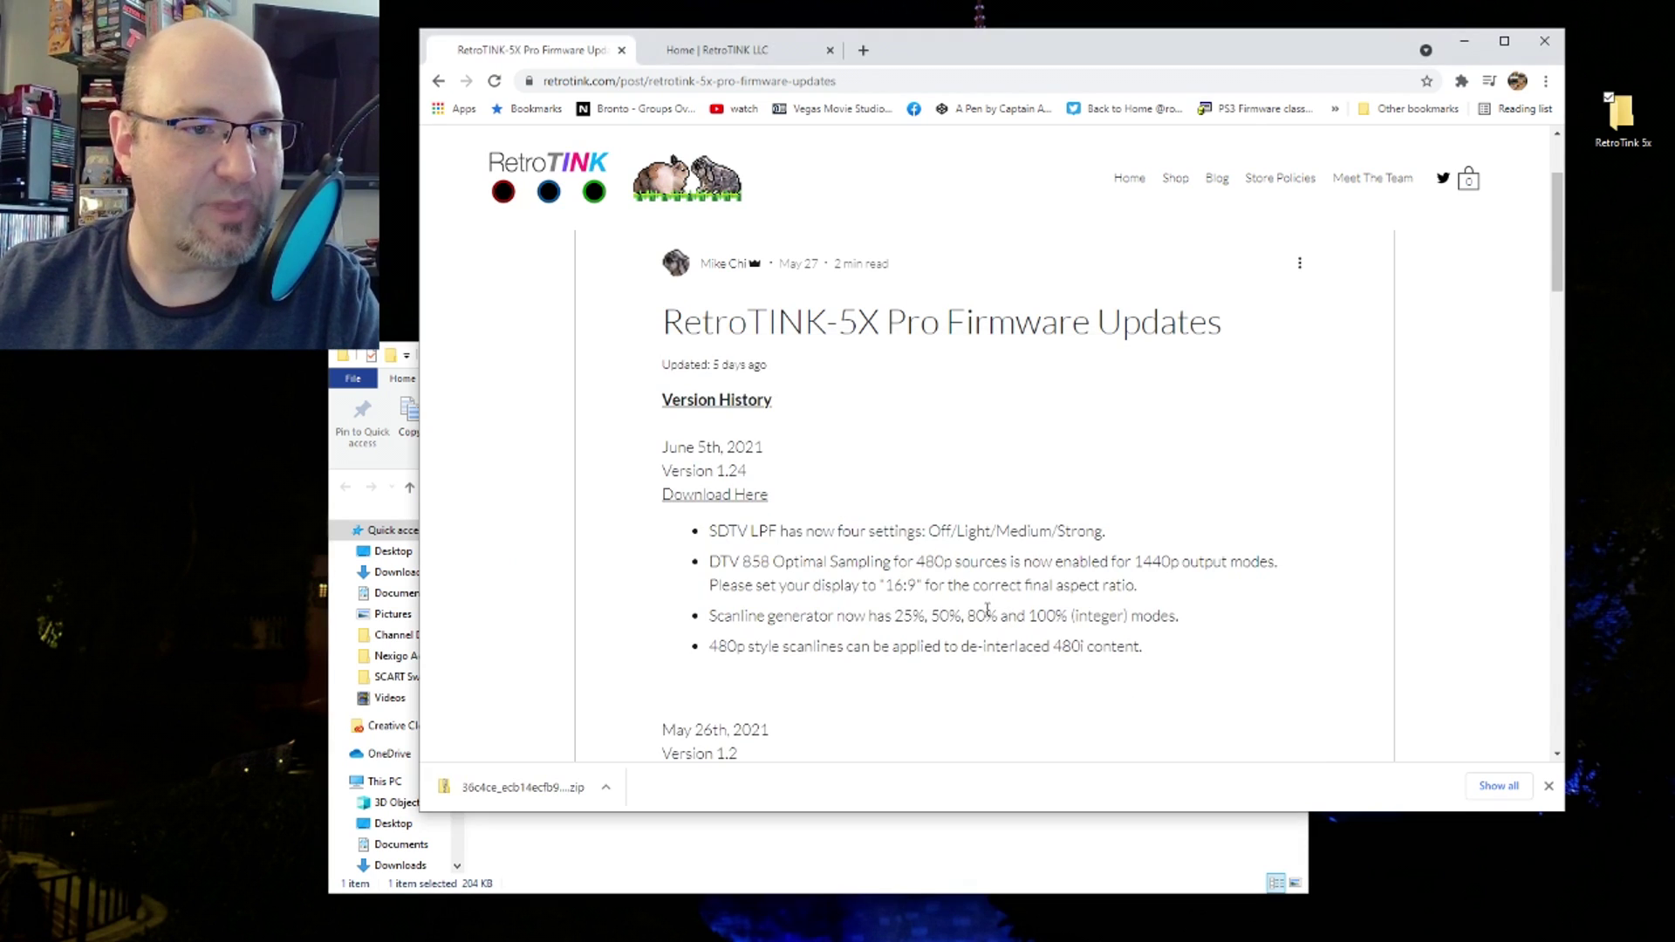
- Scroll the firmware post past the version notes to the Instructions section and close the download bar
scroll(883, 592, down, 1)
scroll(883, 592, down, 5)
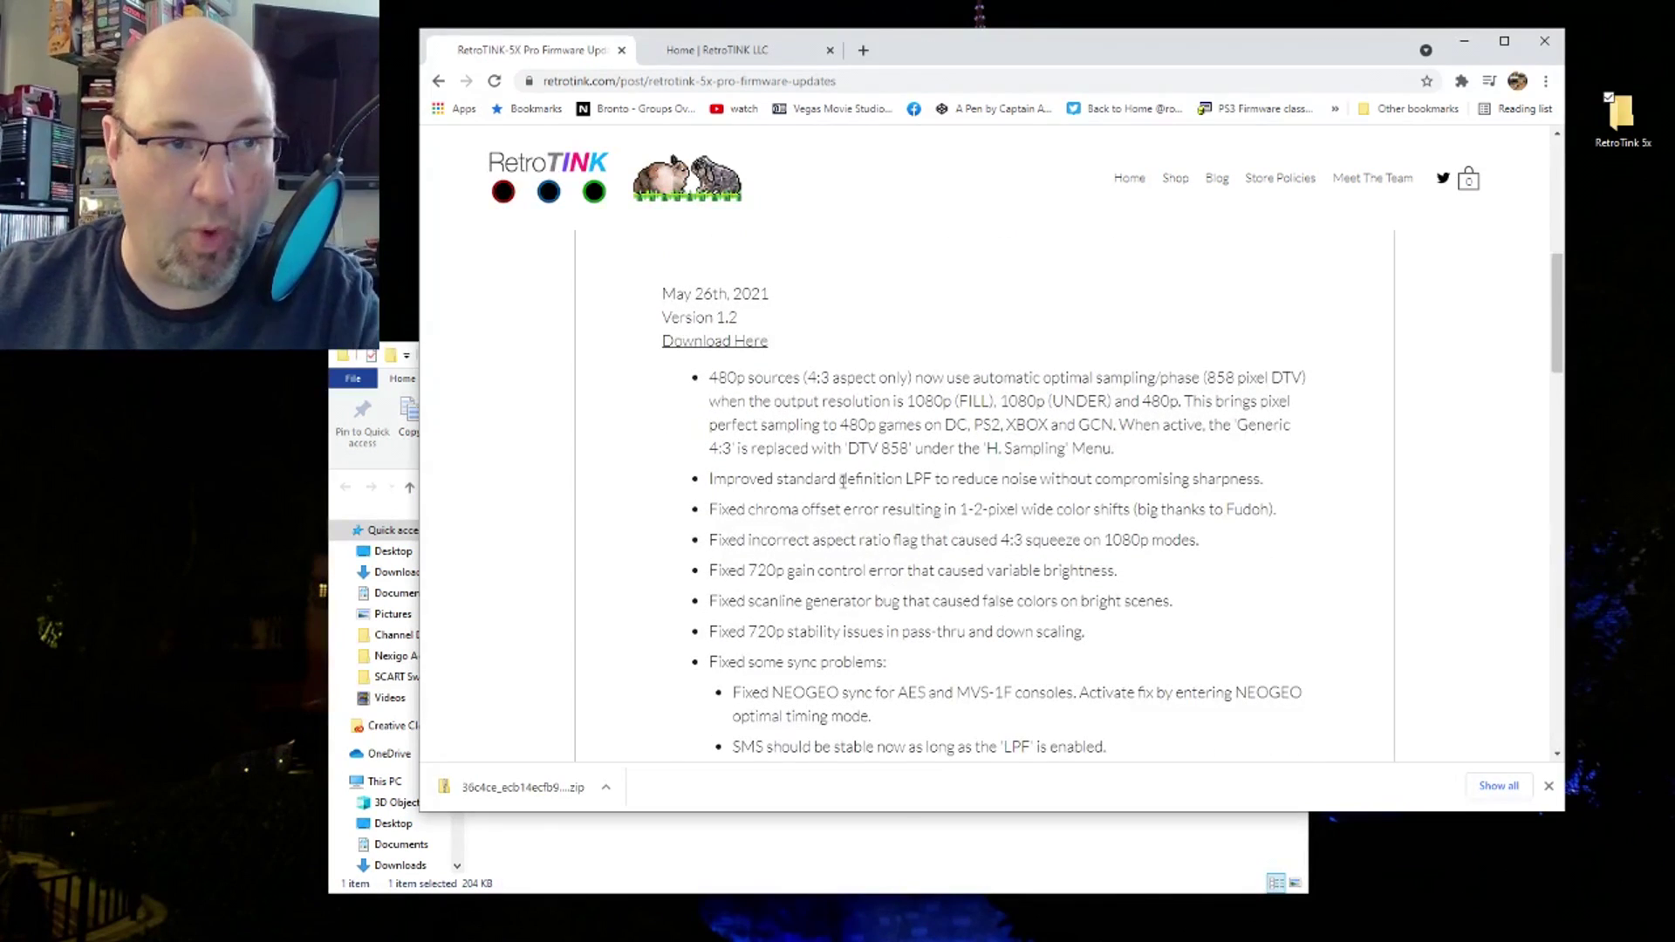
scroll(883, 591, up, 5)
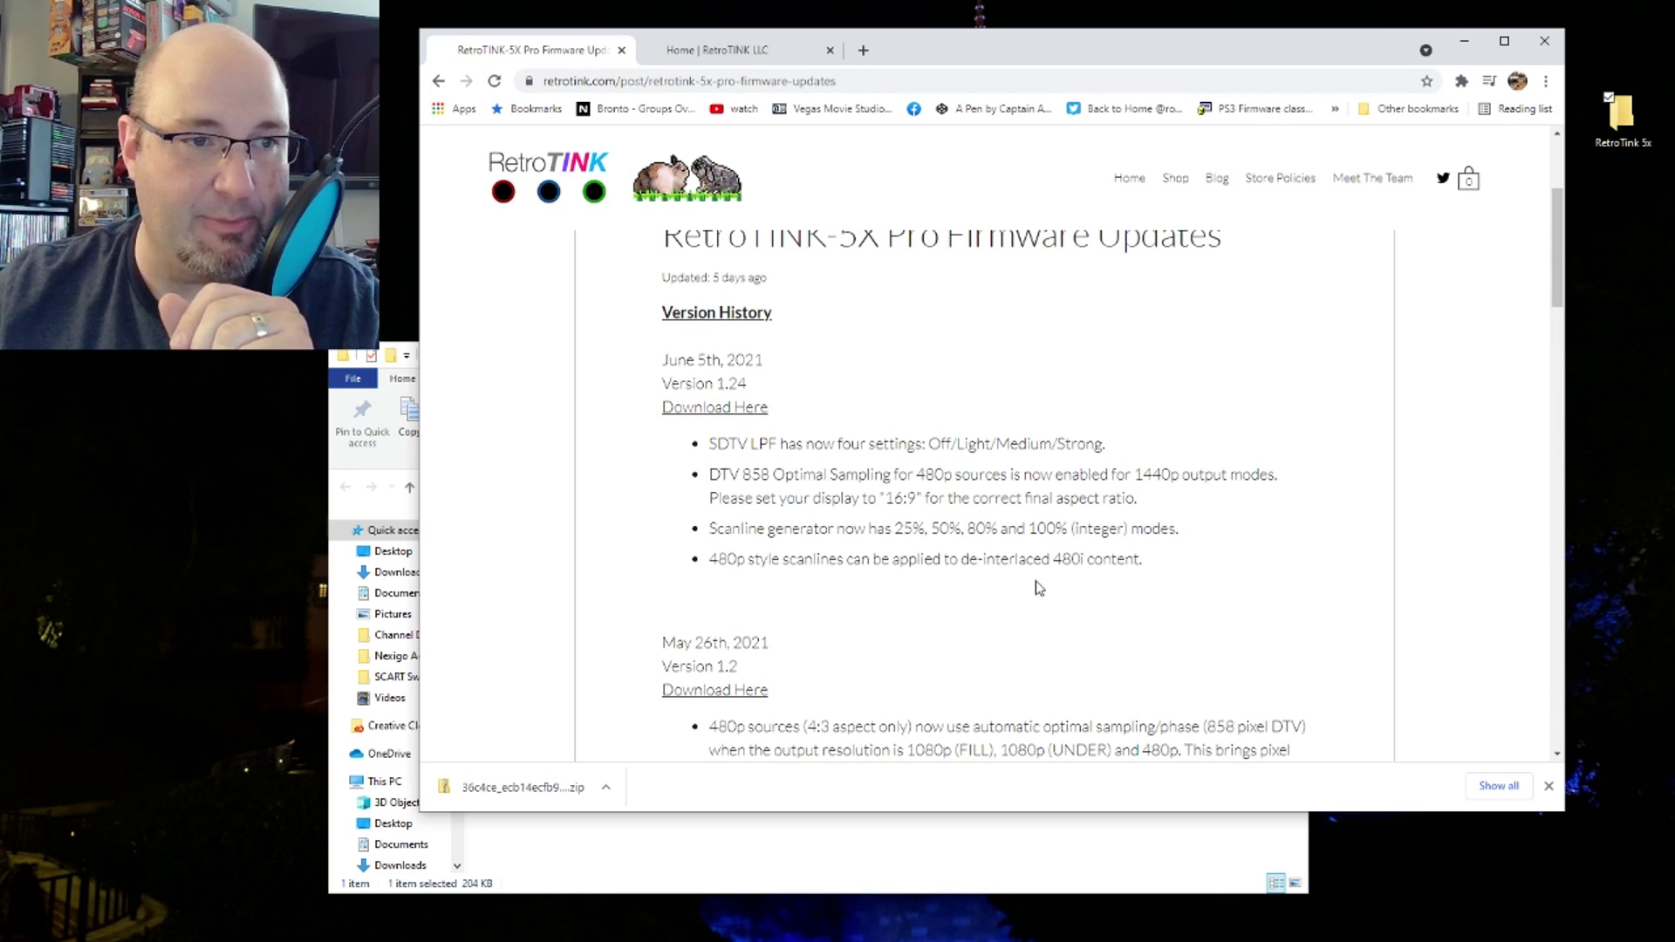
scroll(1051, 588, down, 2)
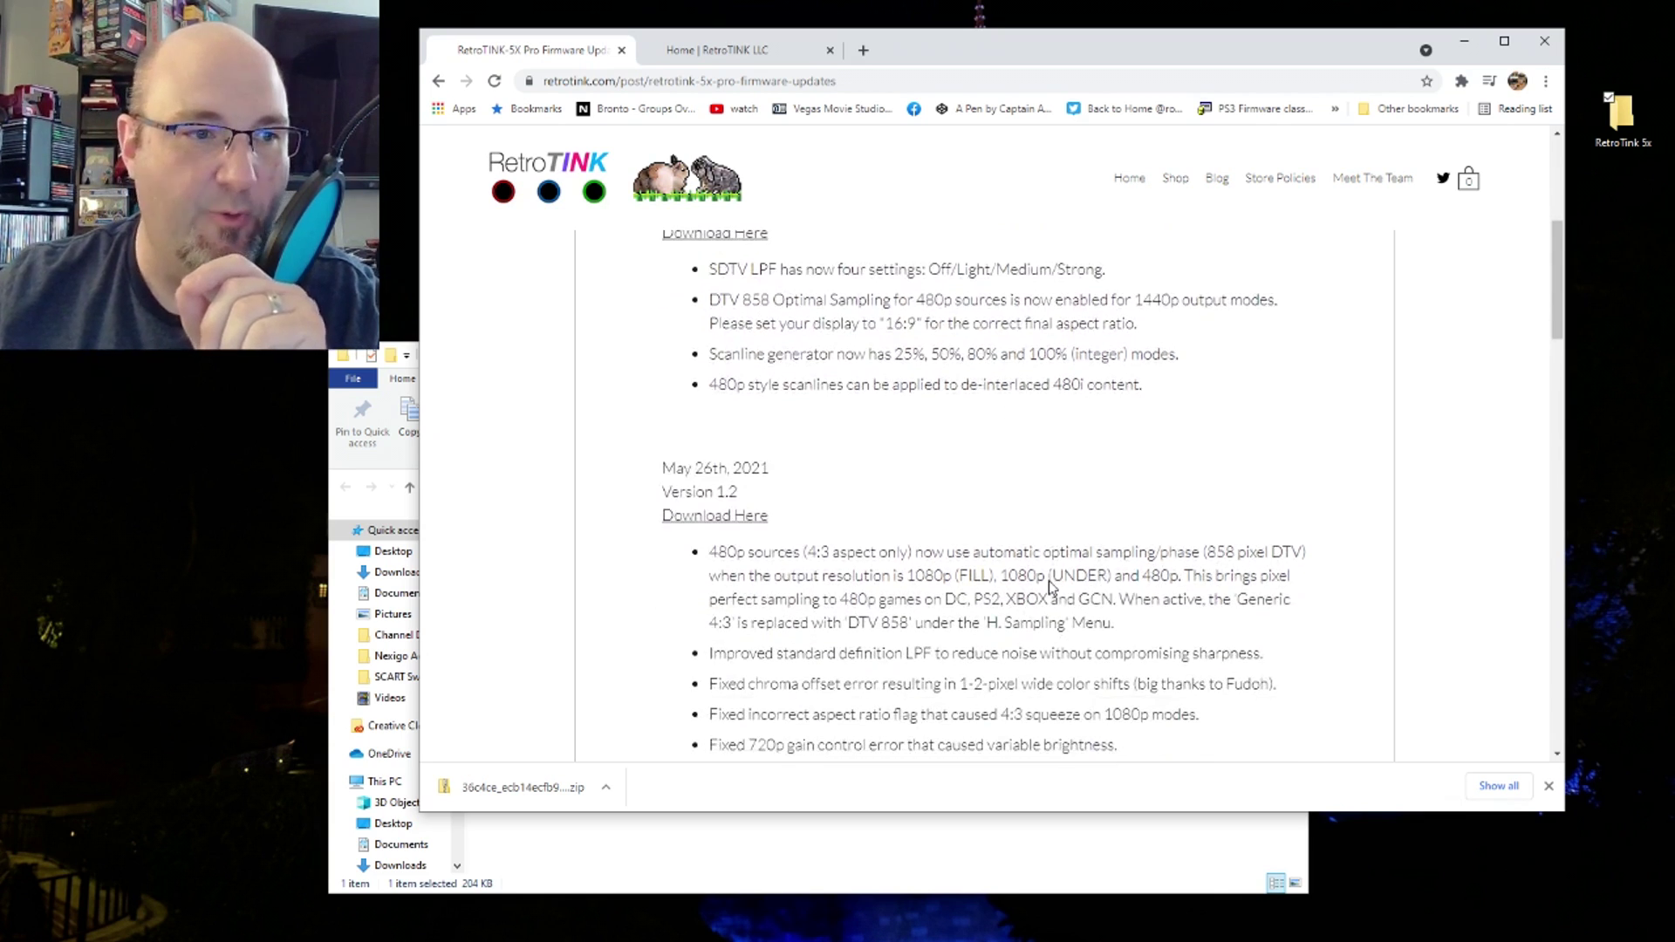
scroll(1051, 582, down, 5)
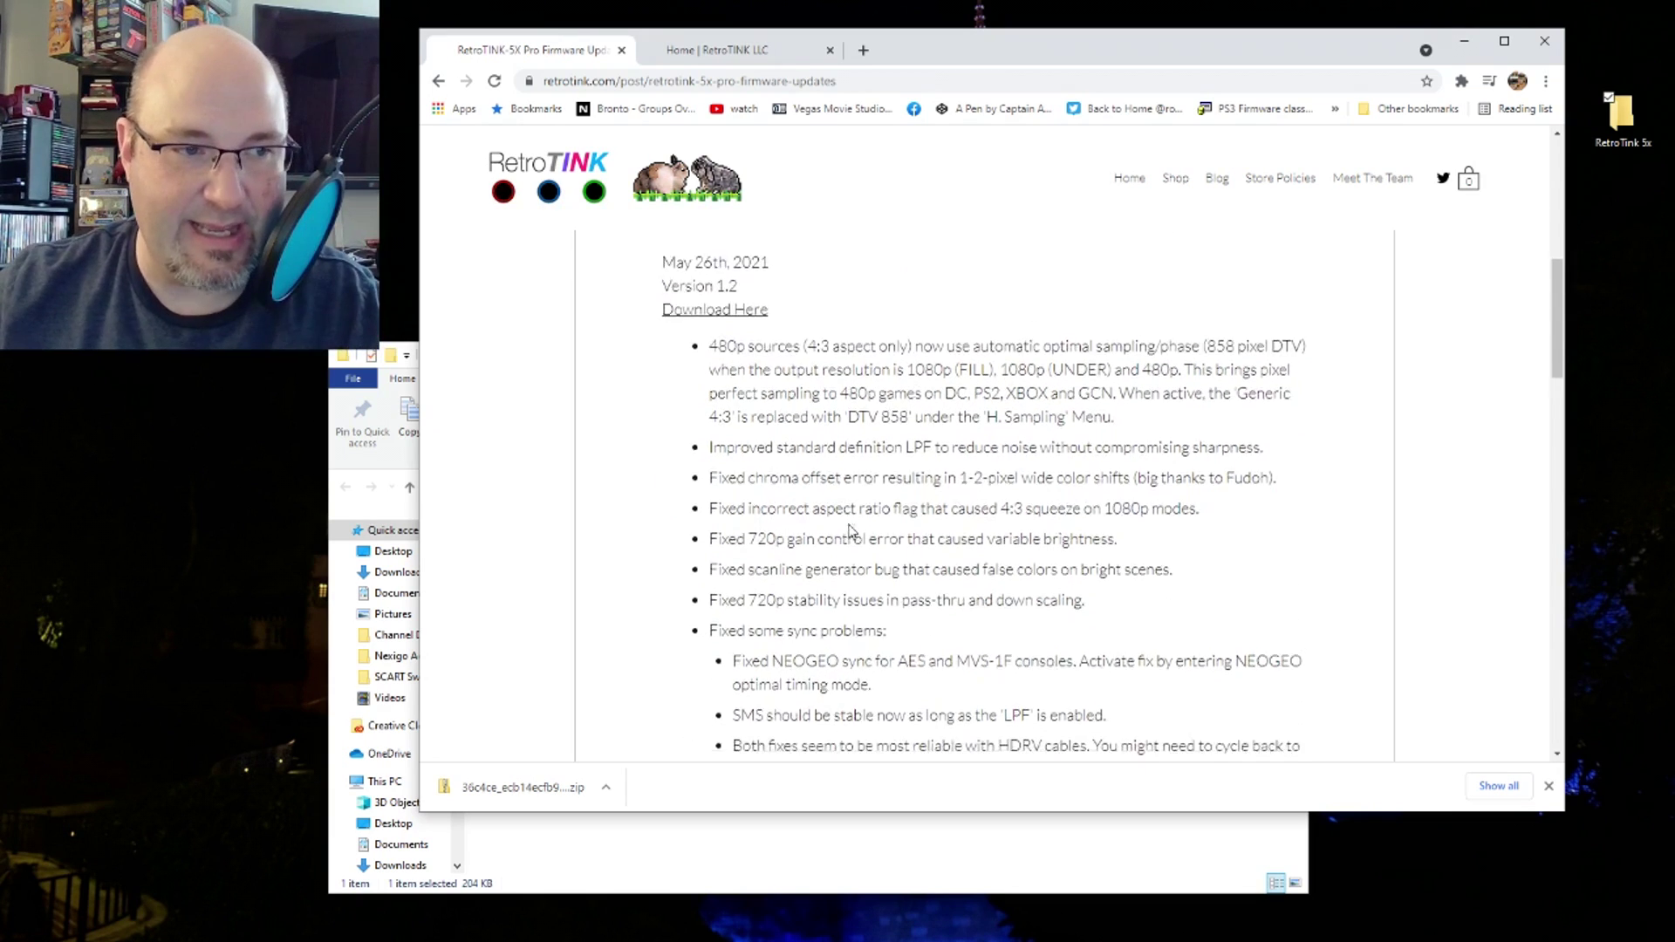
scroll(864, 515, down, 4)
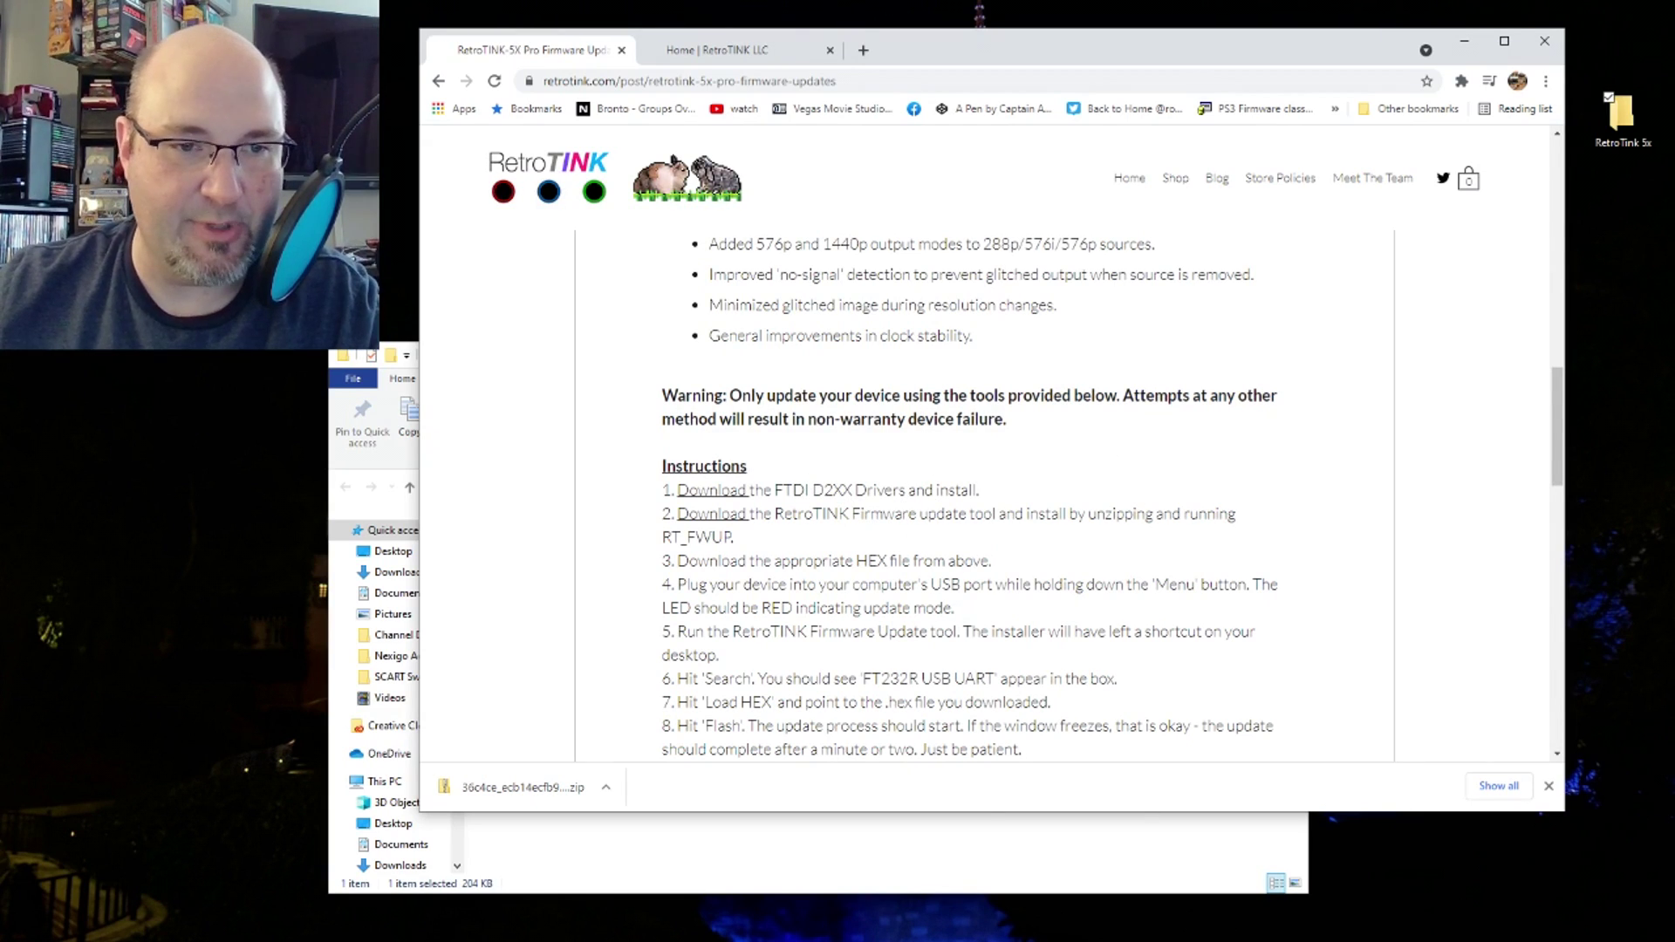
click(1548, 786)
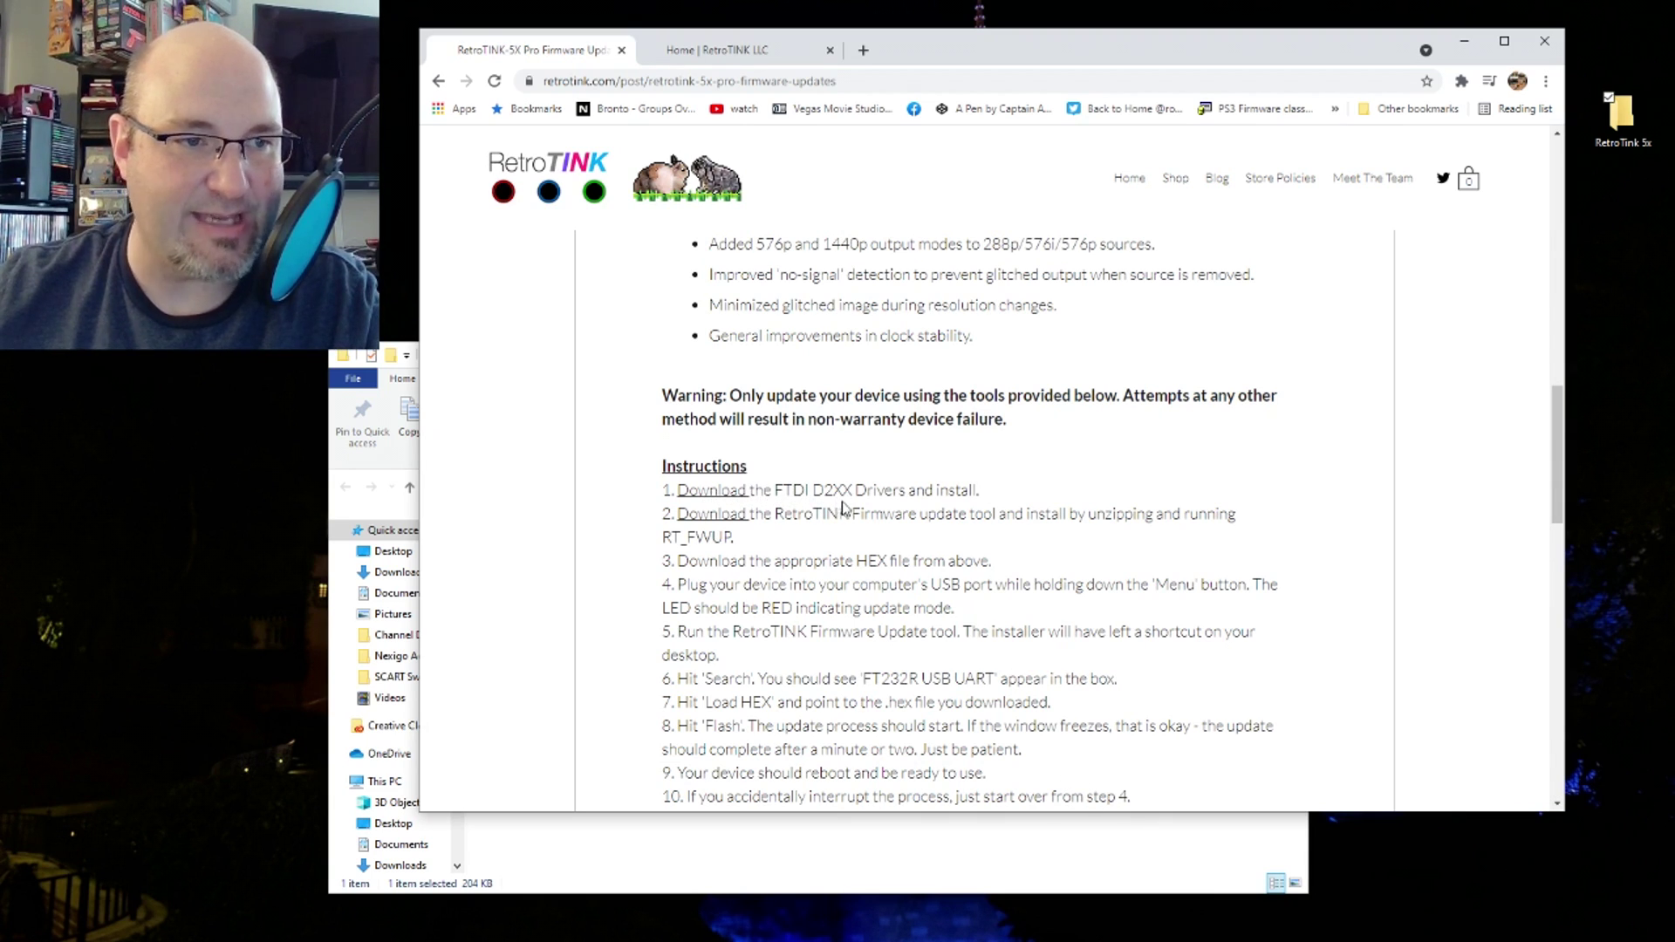
- Download the FTDI D2XX driver zip and drag it into the RetroTink 5x folder
click(717, 496)
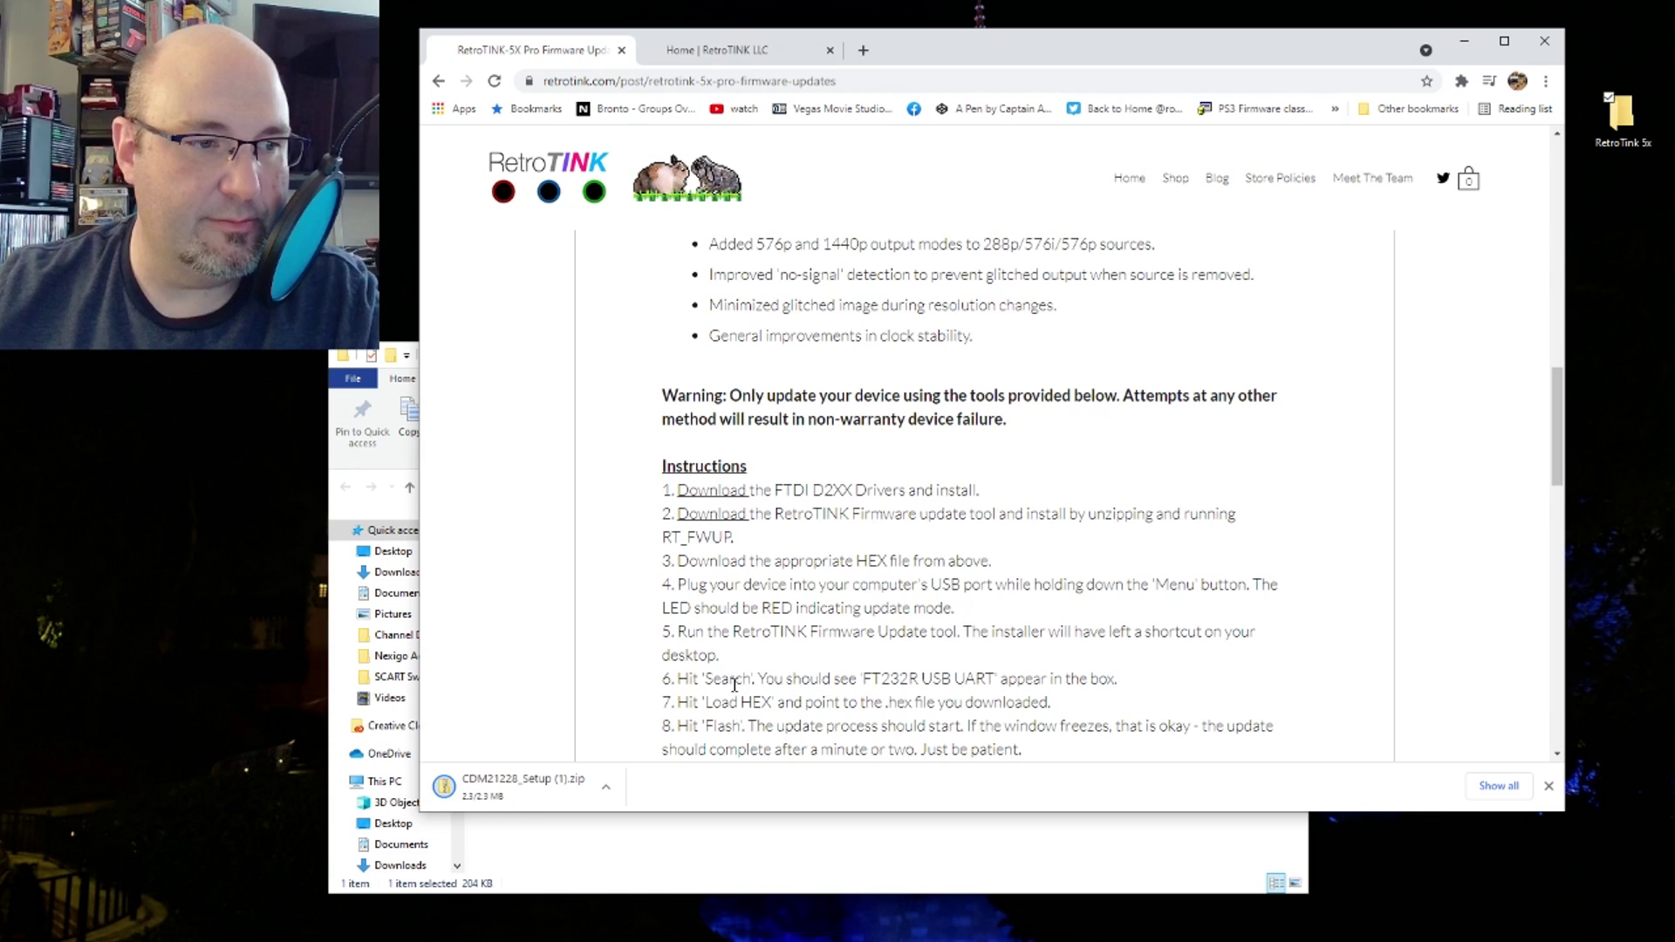
click(480, 785)
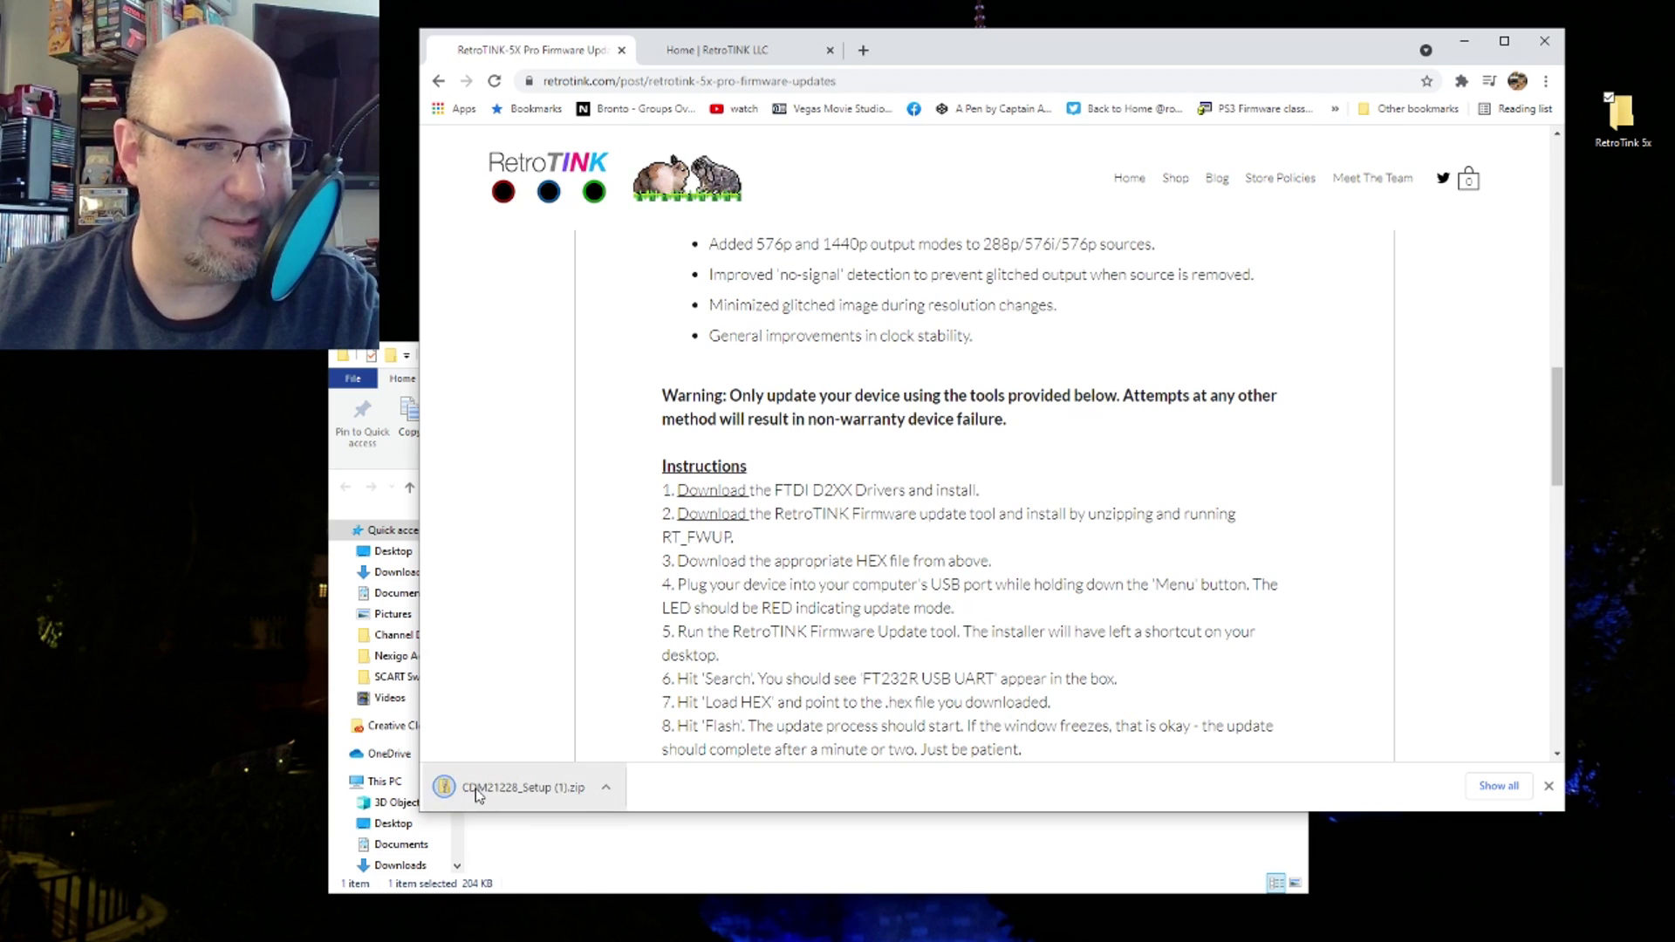
drag(475, 794, 1656, 146)
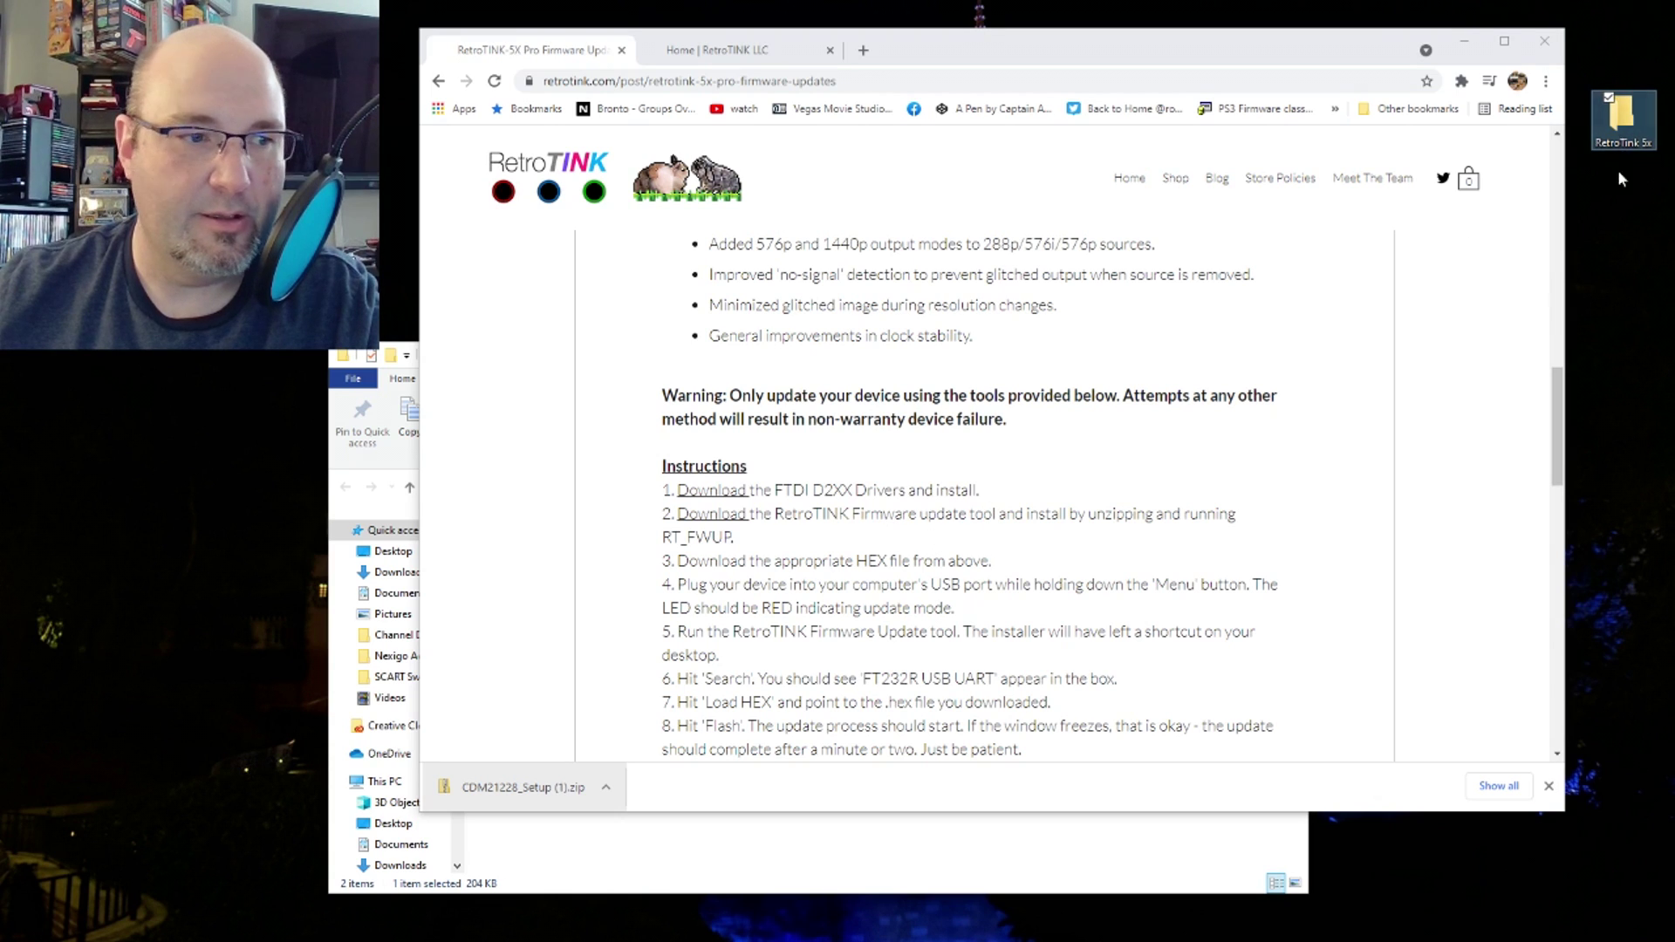
- Rename the CDM21228_Setup (1) driver zip to FTDI in the RetroTink 5x folder
click(758, 890)
click(558, 571)
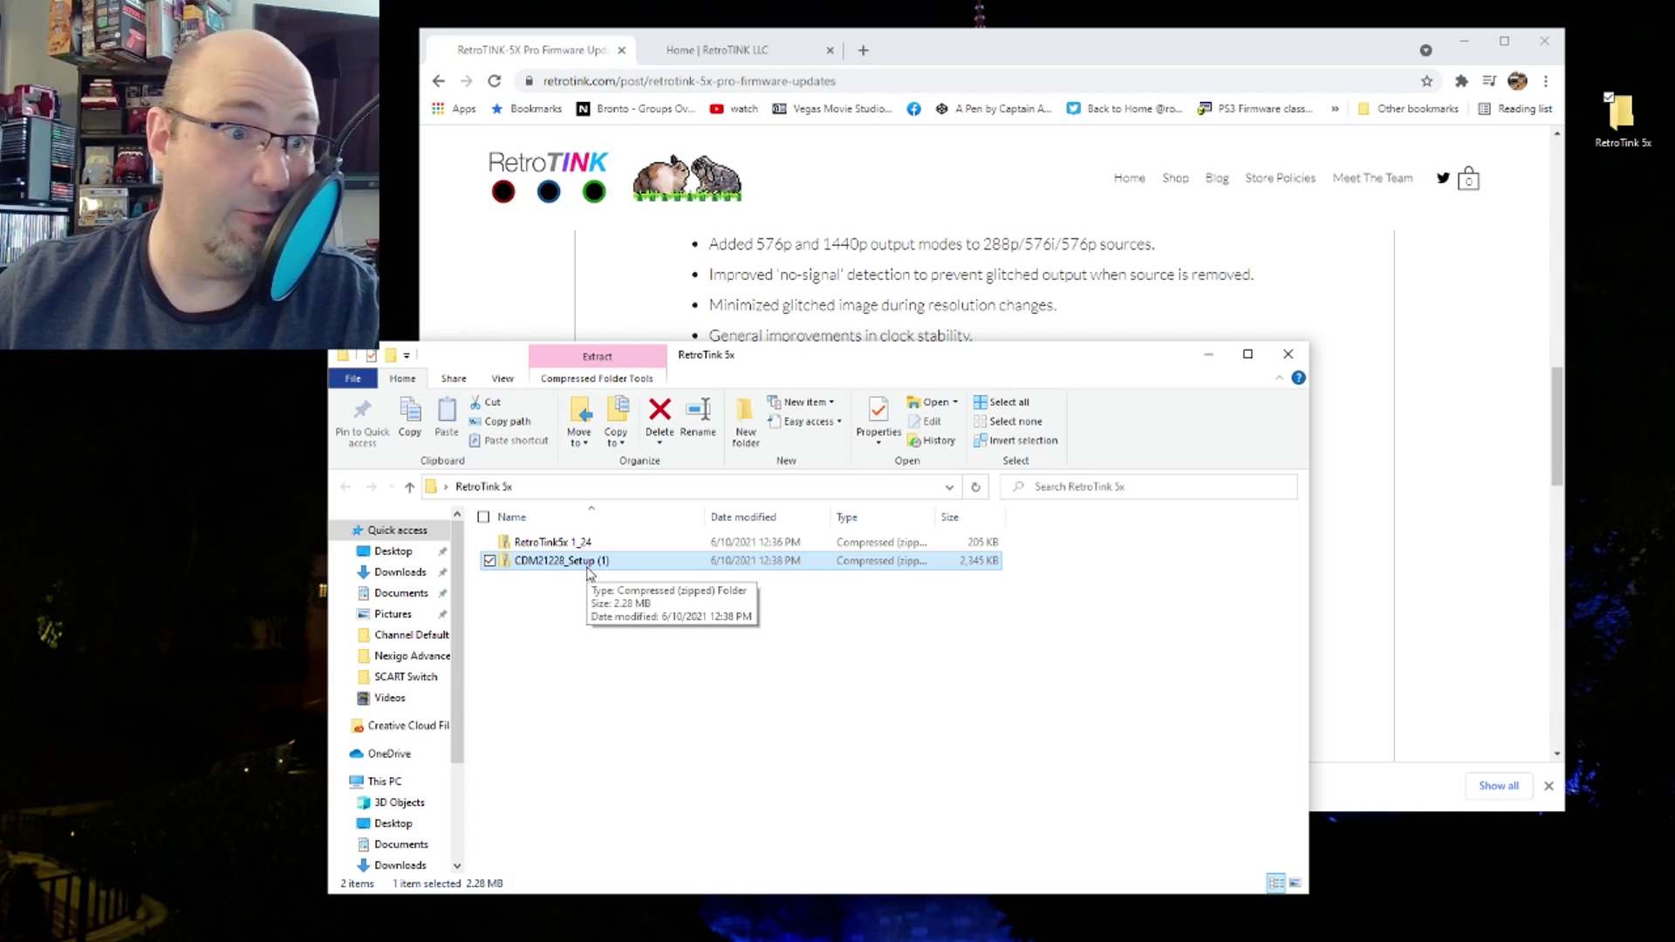
click(589, 562)
key(Escape)
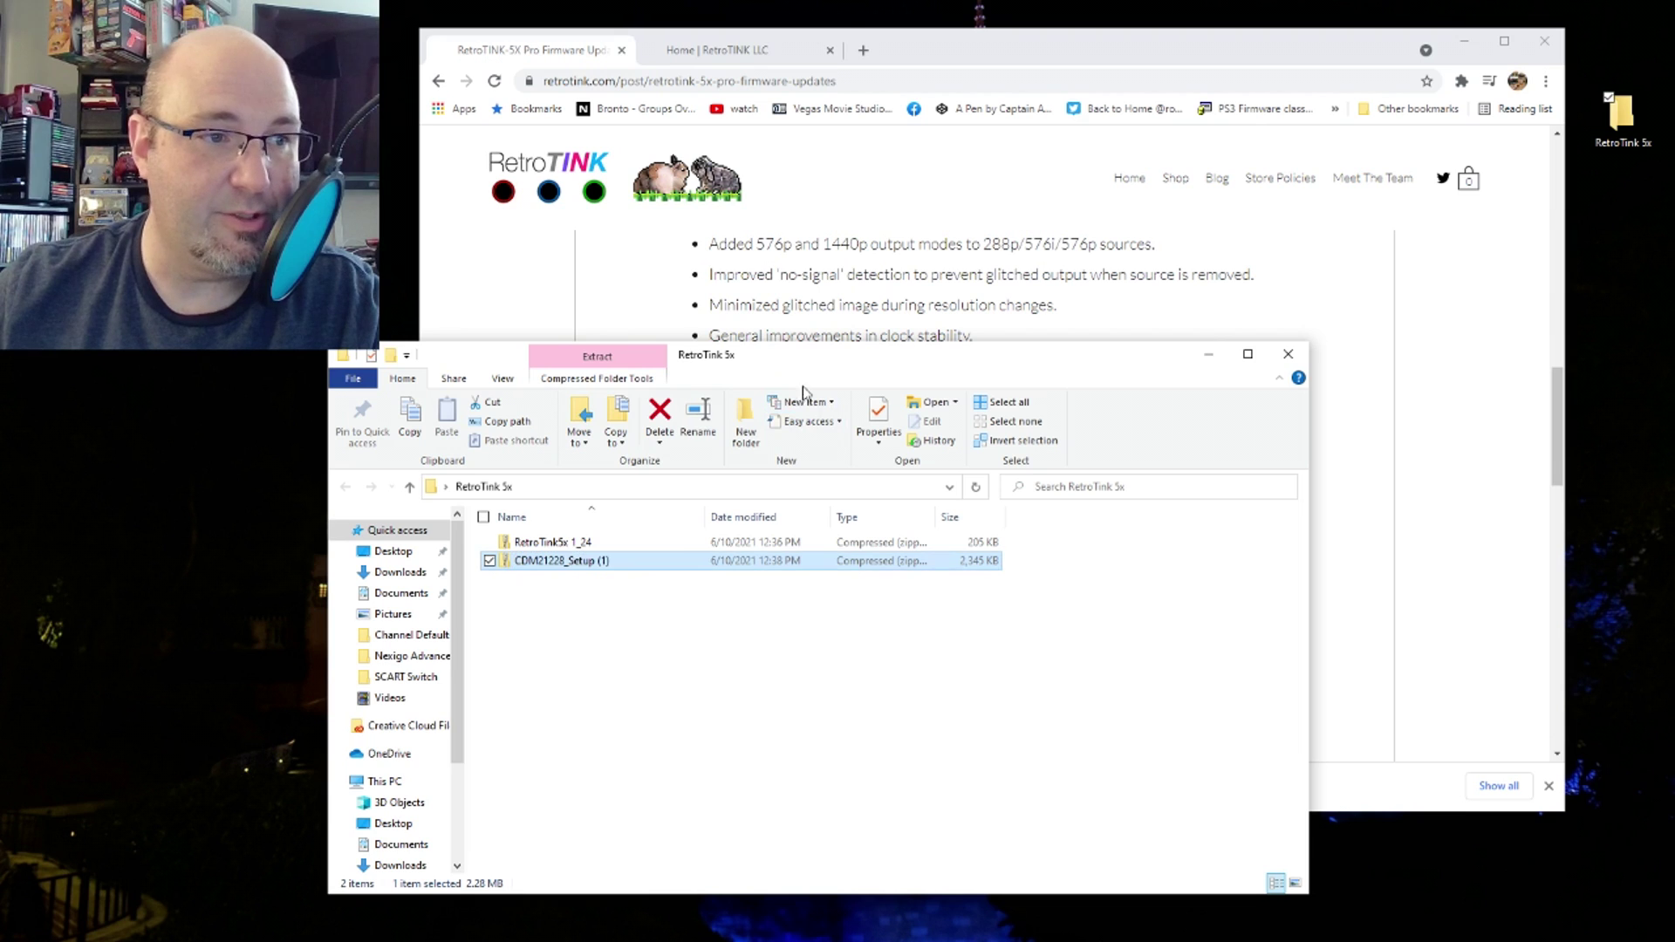
drag(872, 368, 1003, 541)
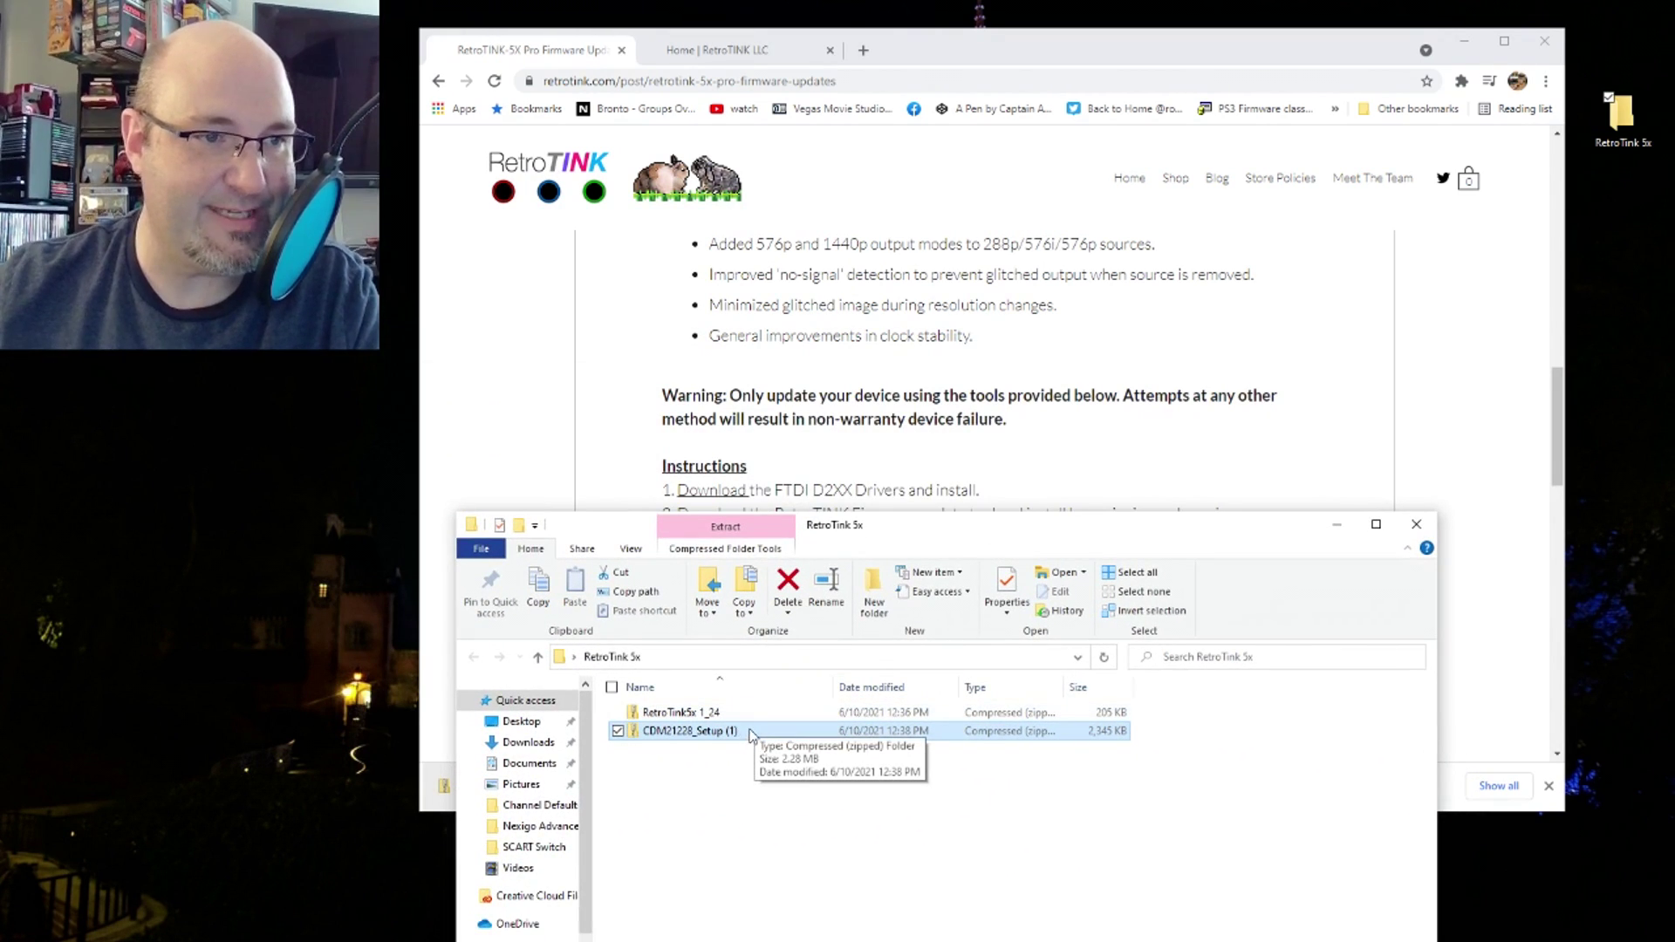
click(715, 734)
click(714, 732)
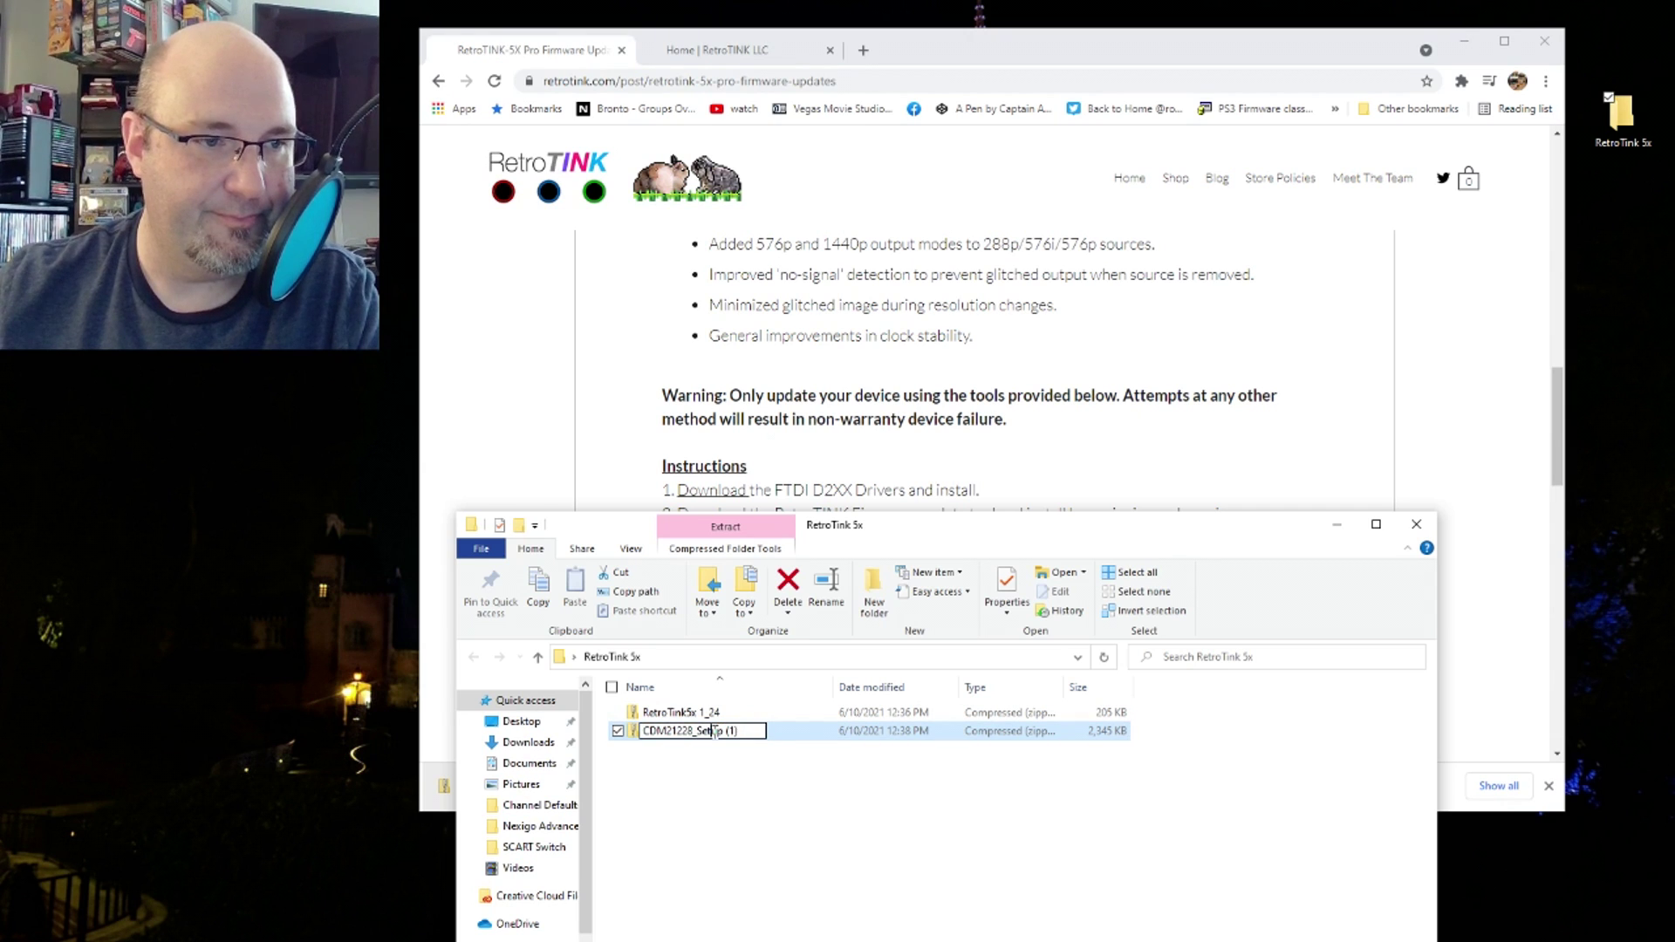
key(ctrl+a)
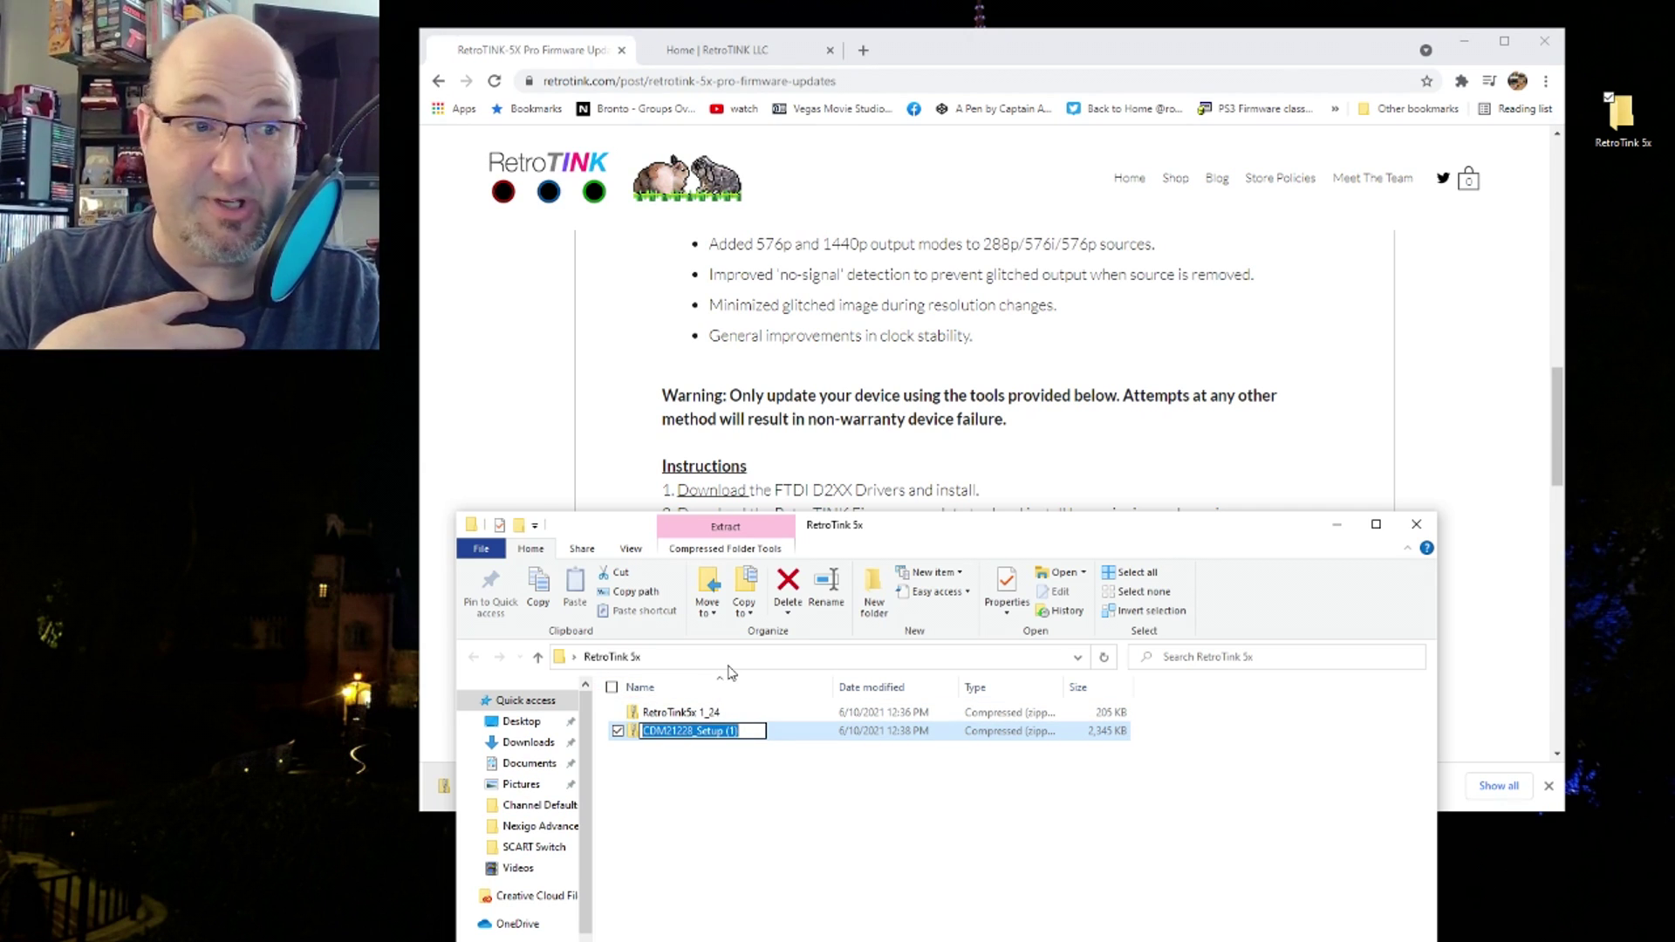
click(748, 734)
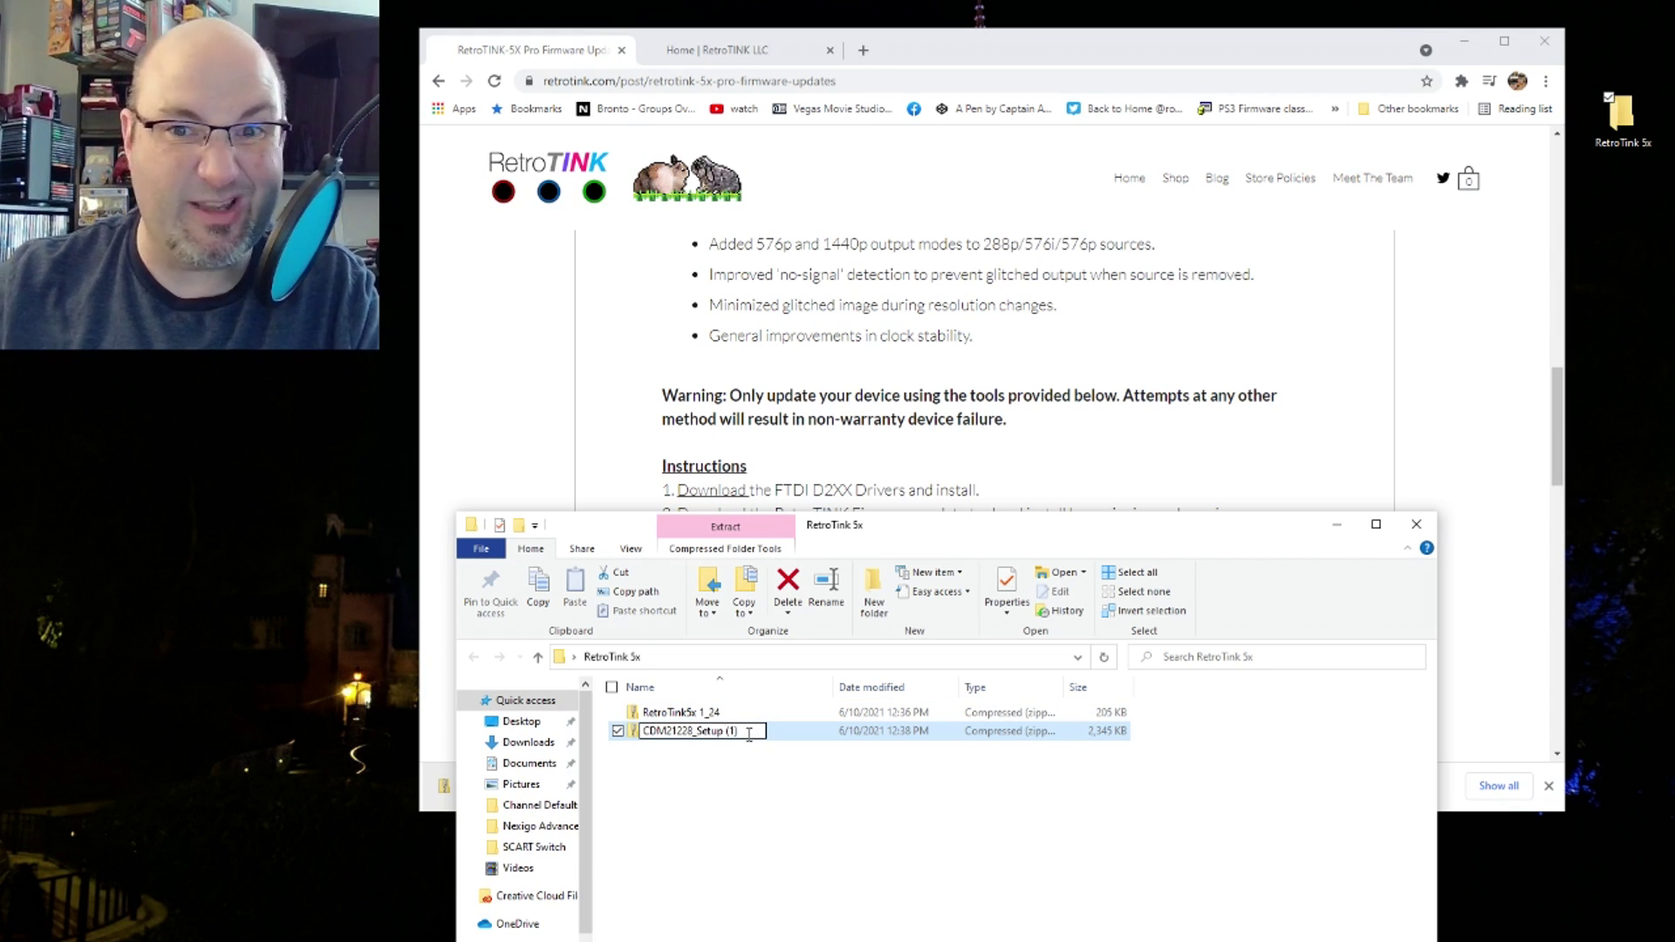
key(ctrl+a)
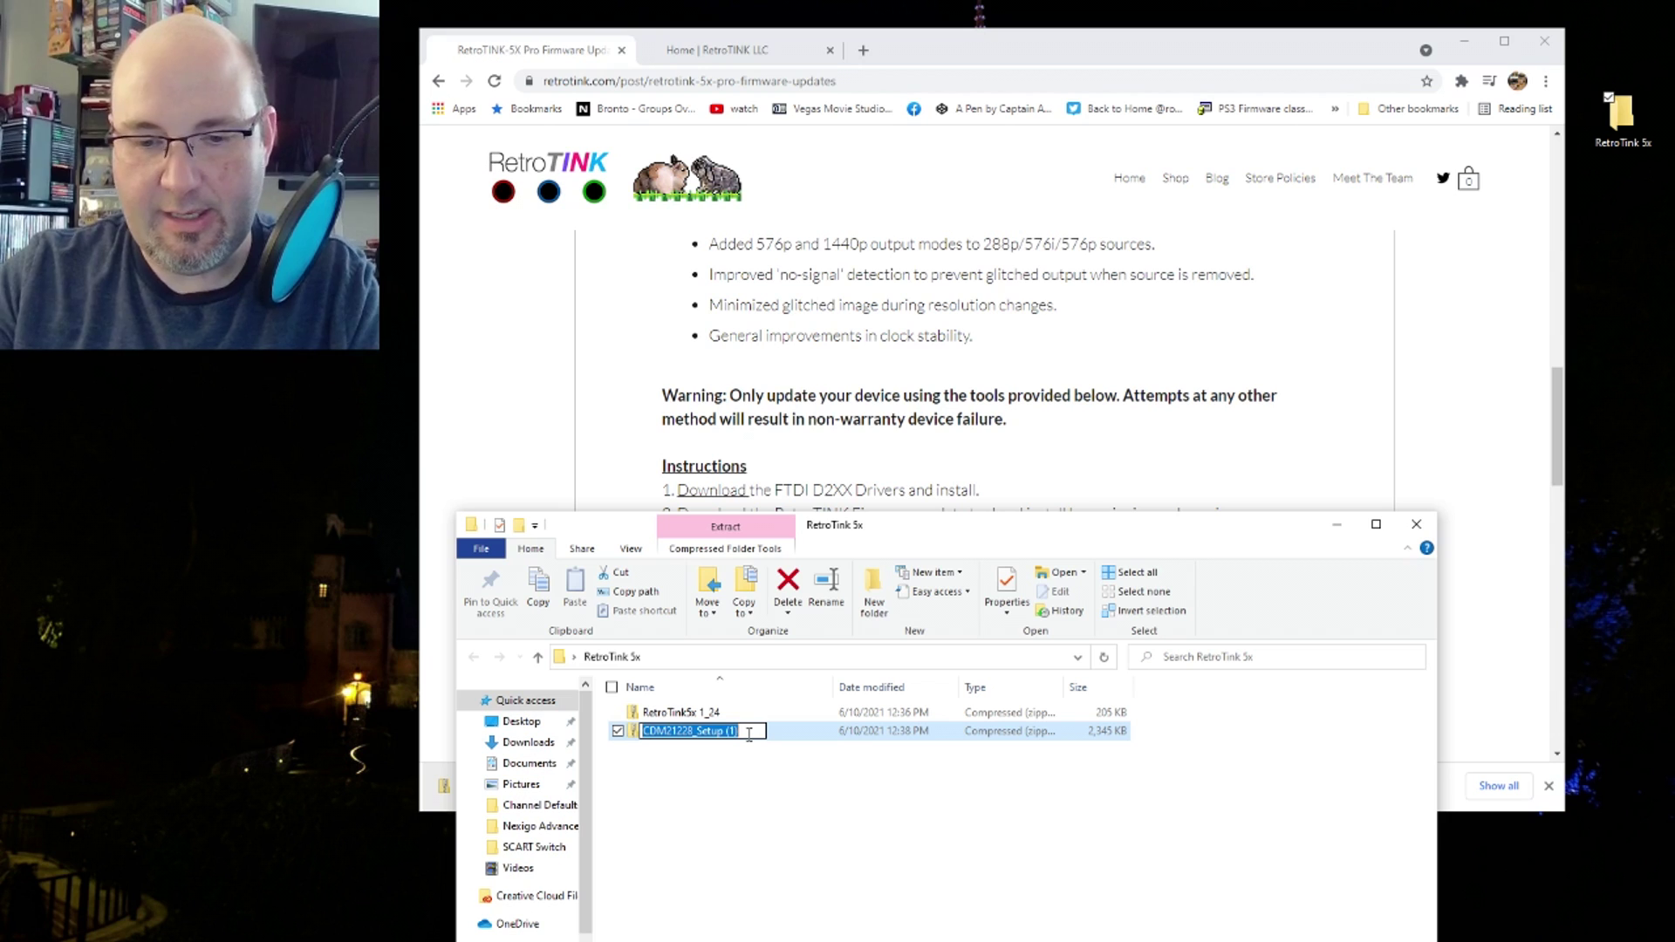
text(FTDI)
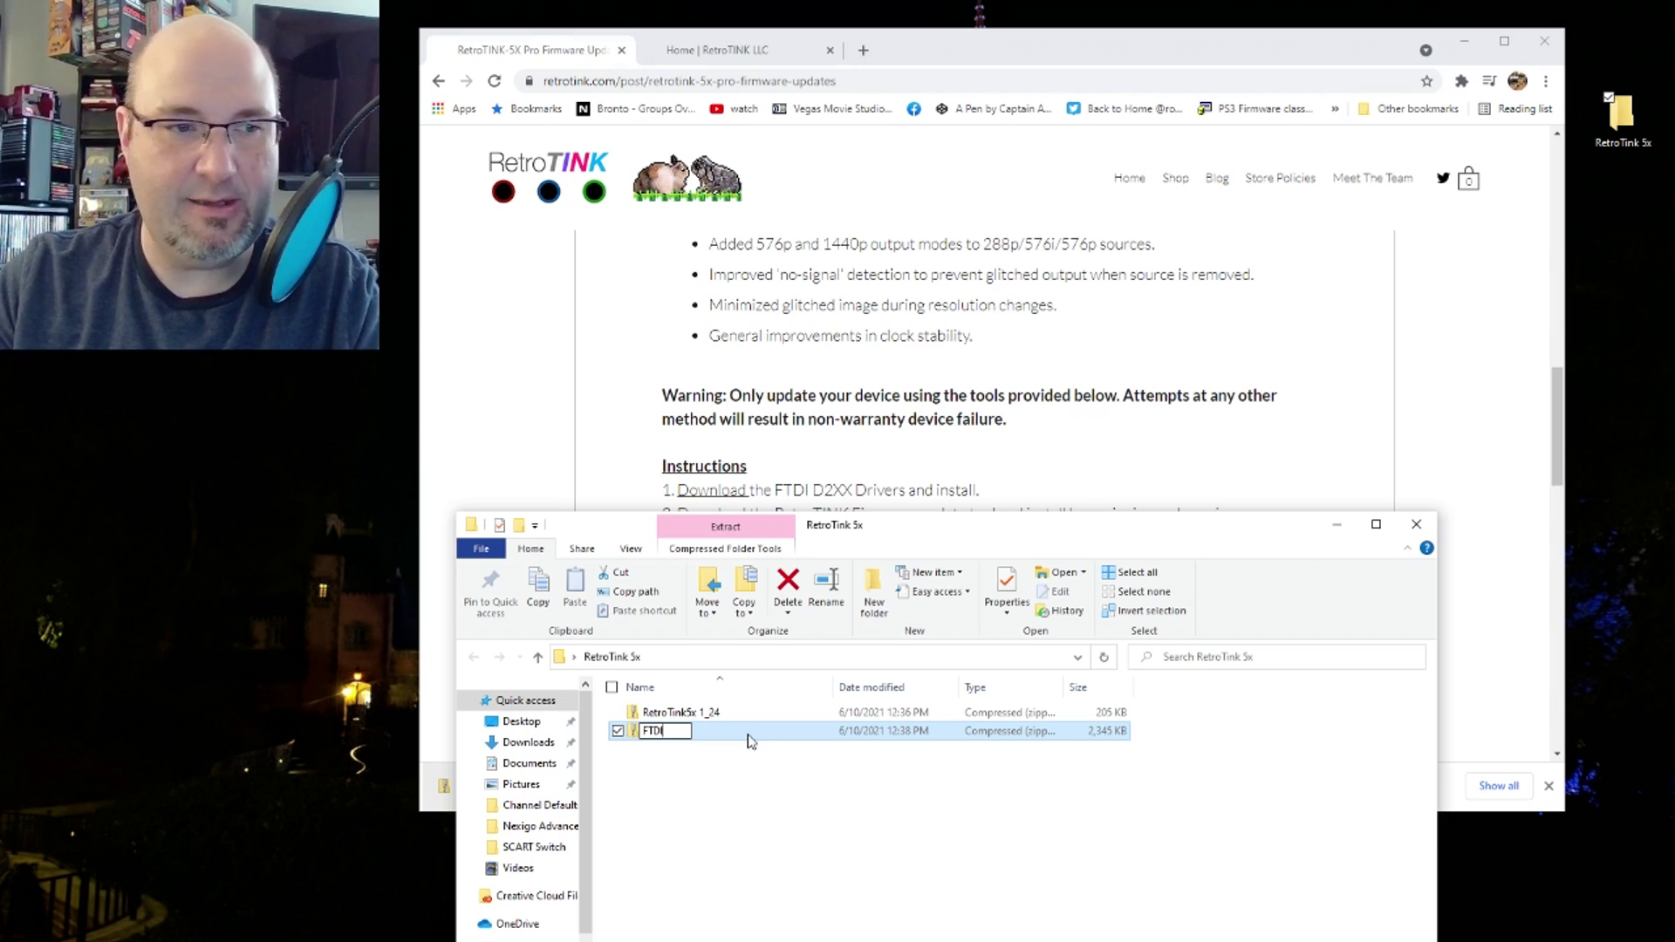
key(Return)
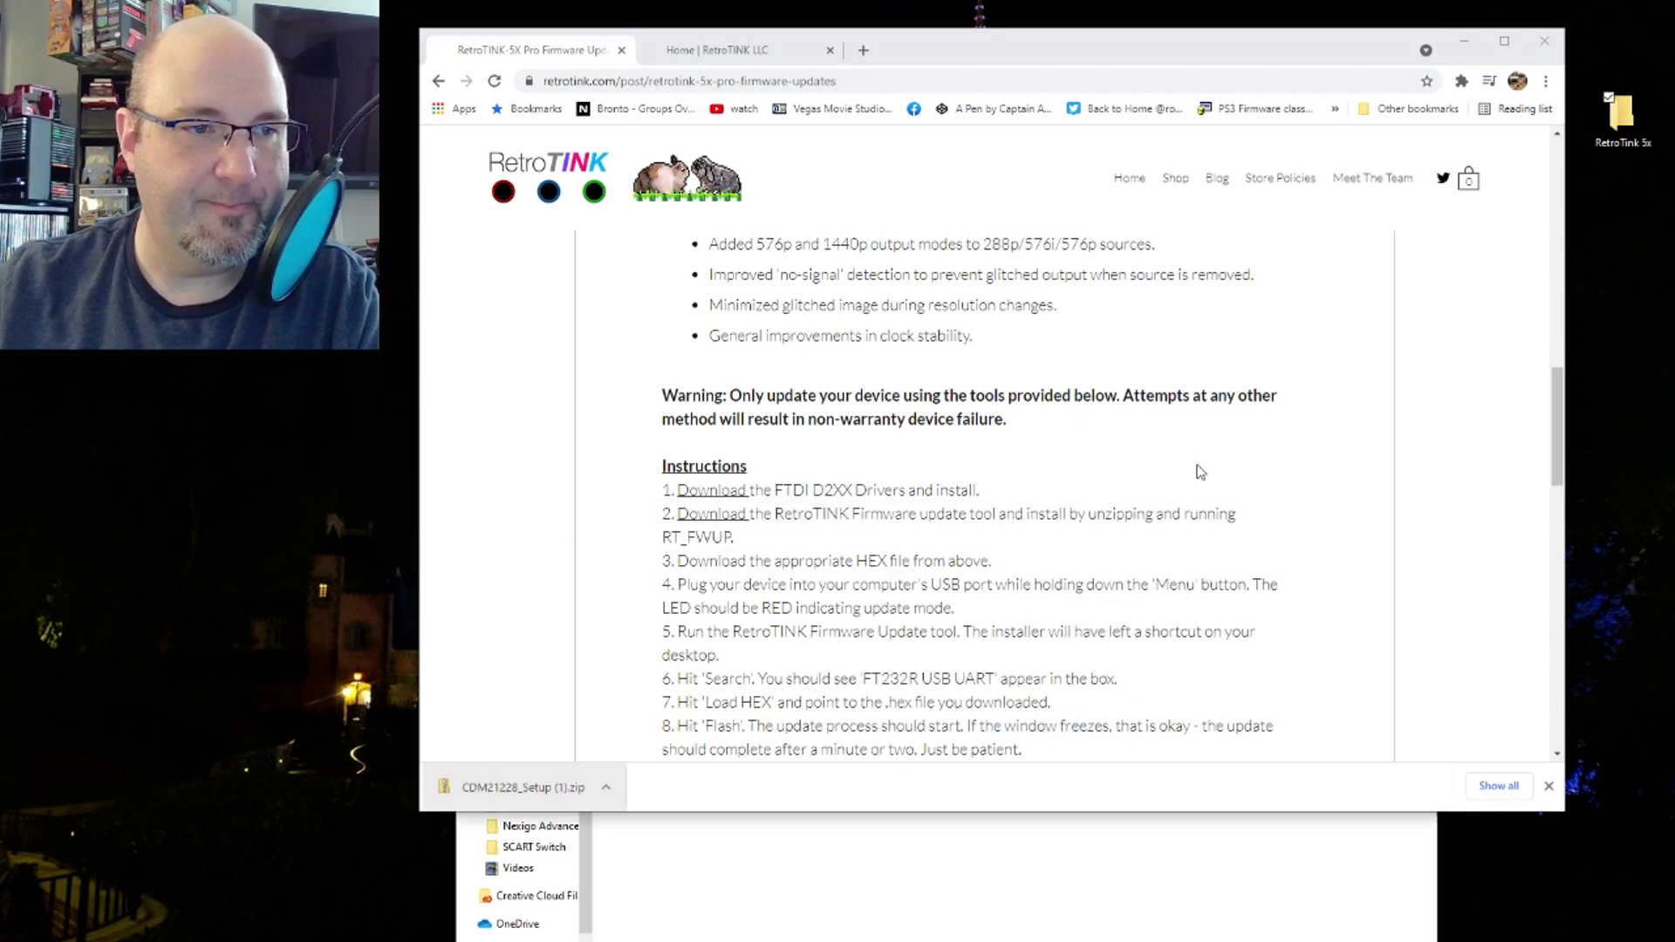
- Download the RetroTINK firmware update tool and rename its zip to Update Tool
click(1159, 490)
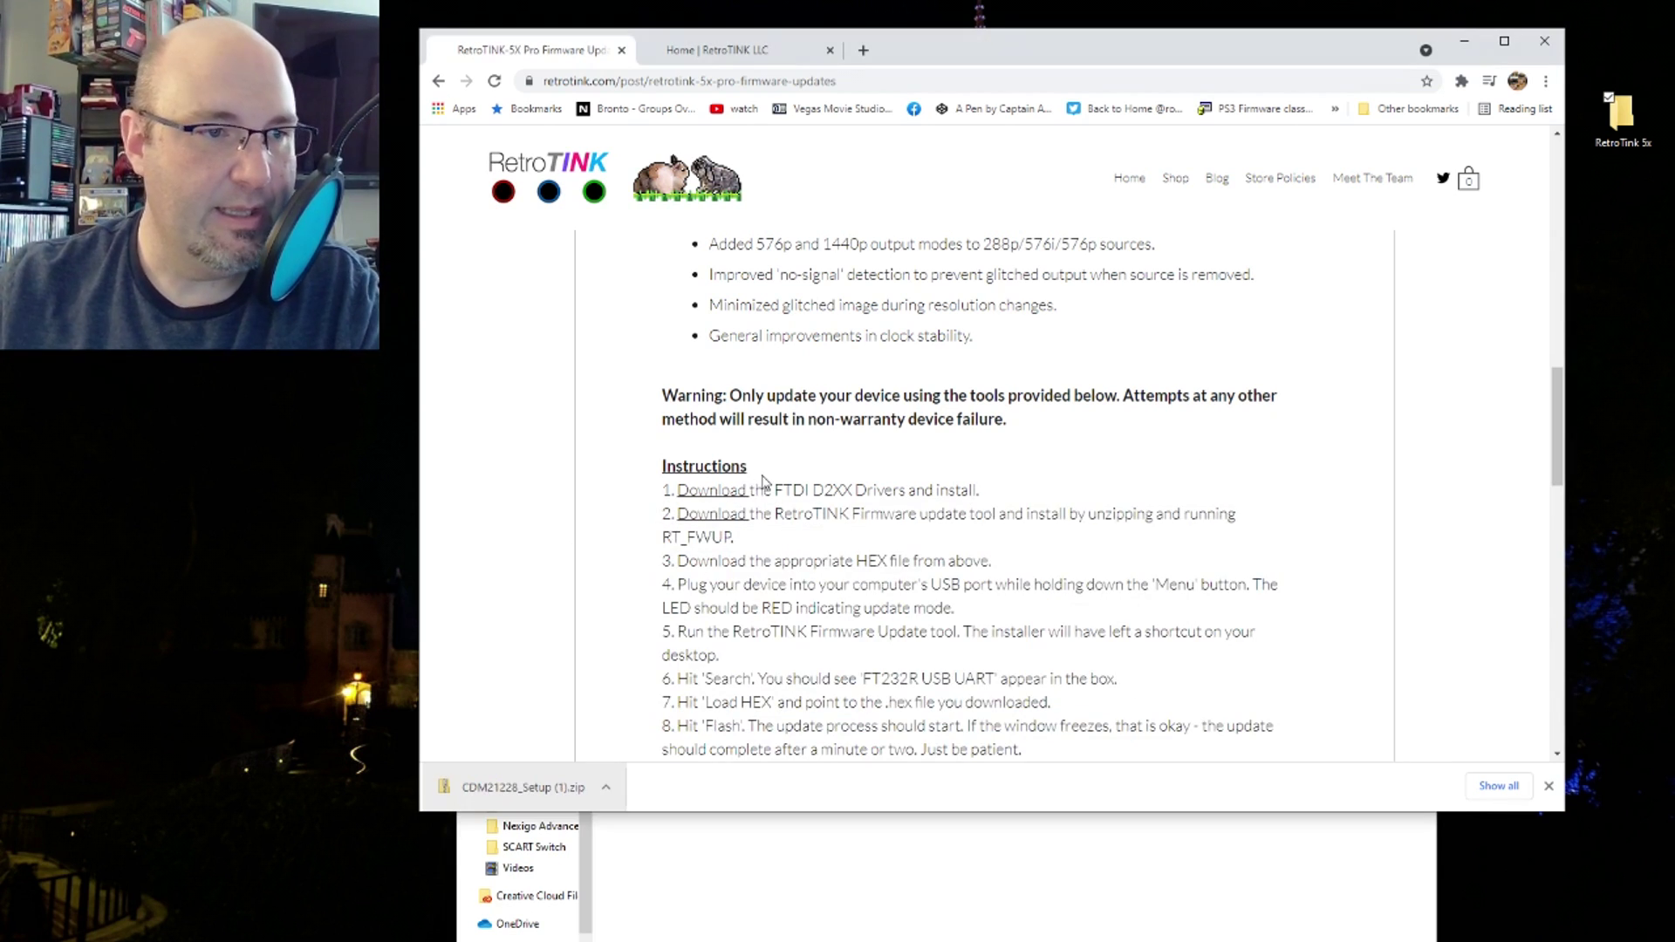
click(723, 520)
click(697, 749)
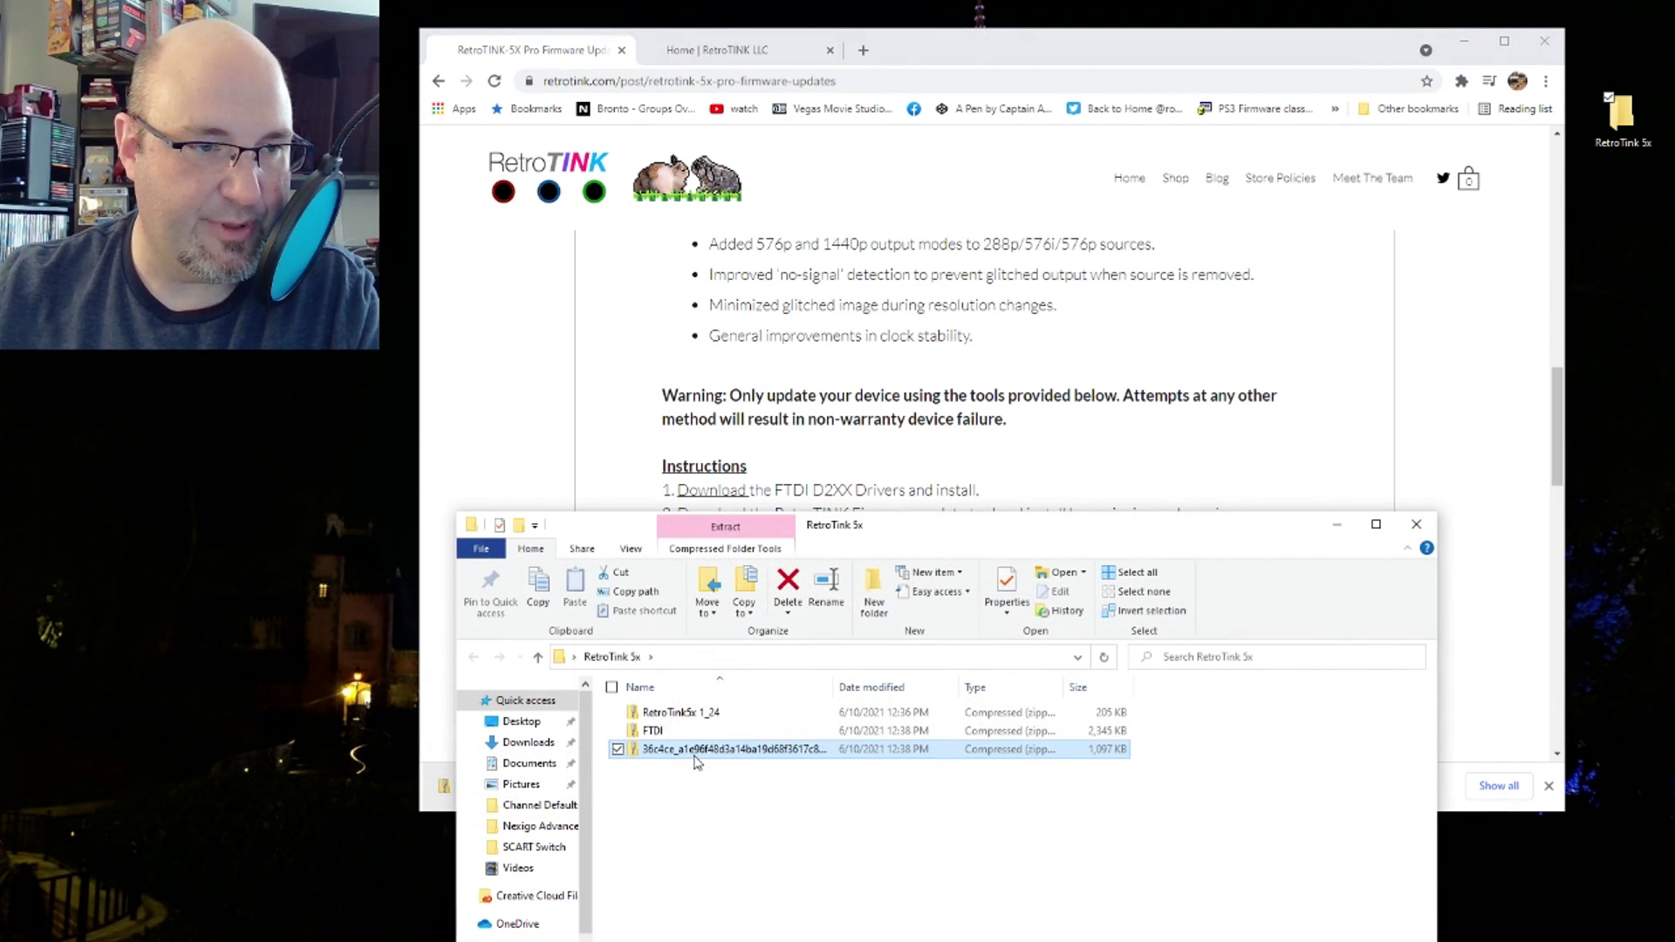
click(695, 752)
text(Update Tool)
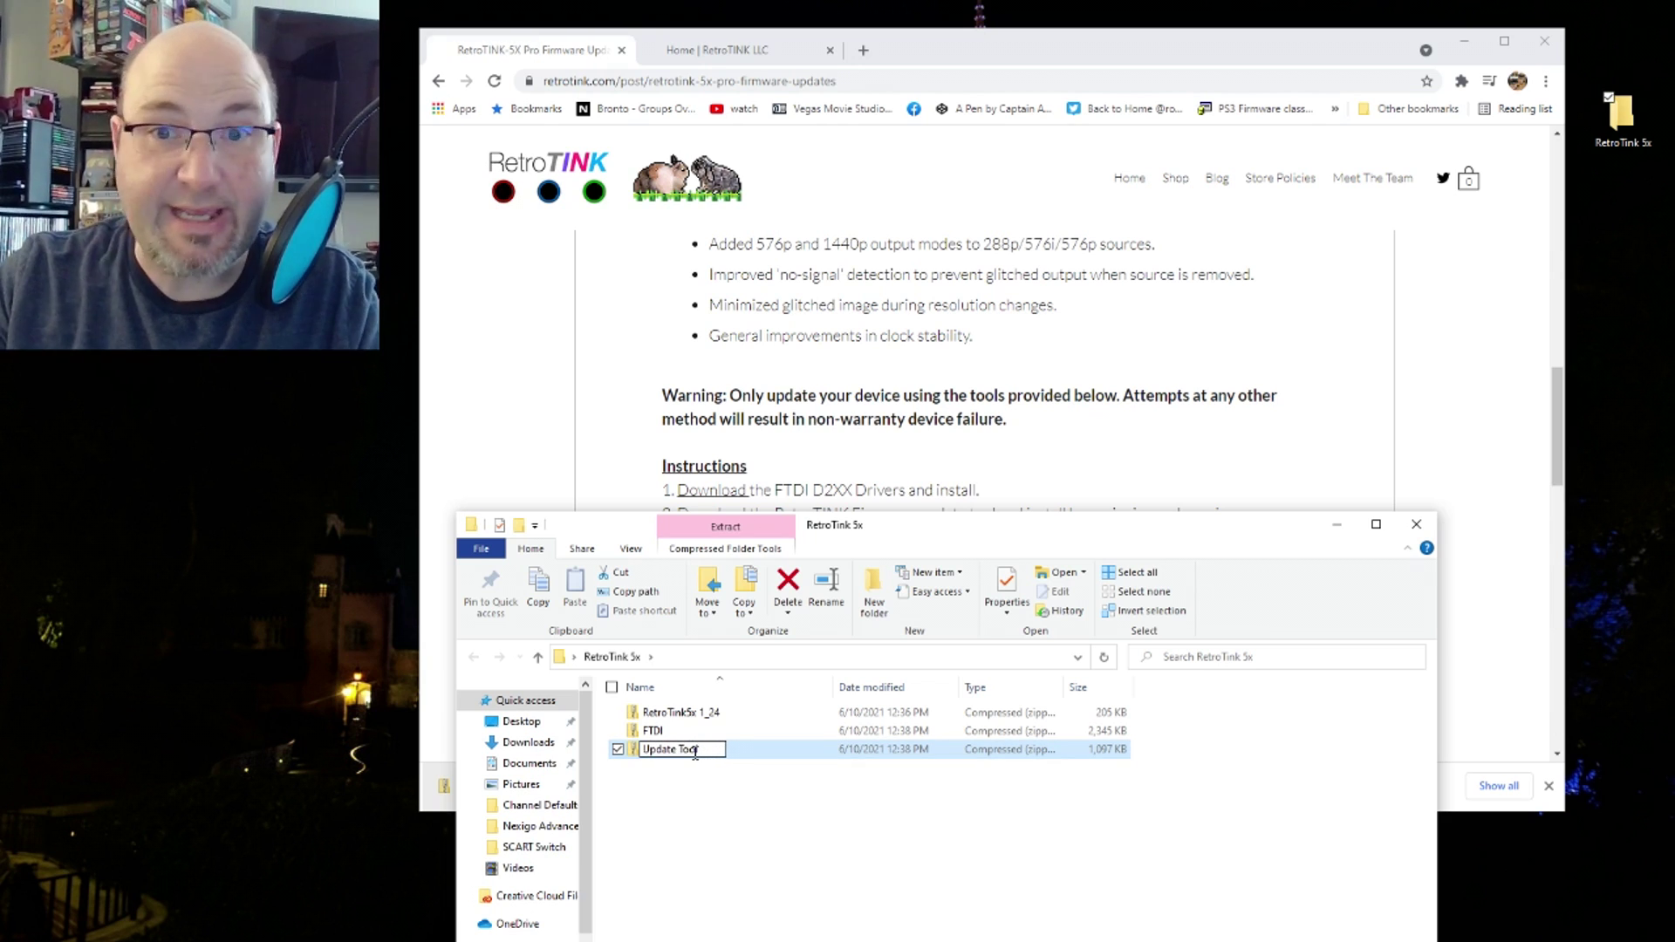
key(Return)
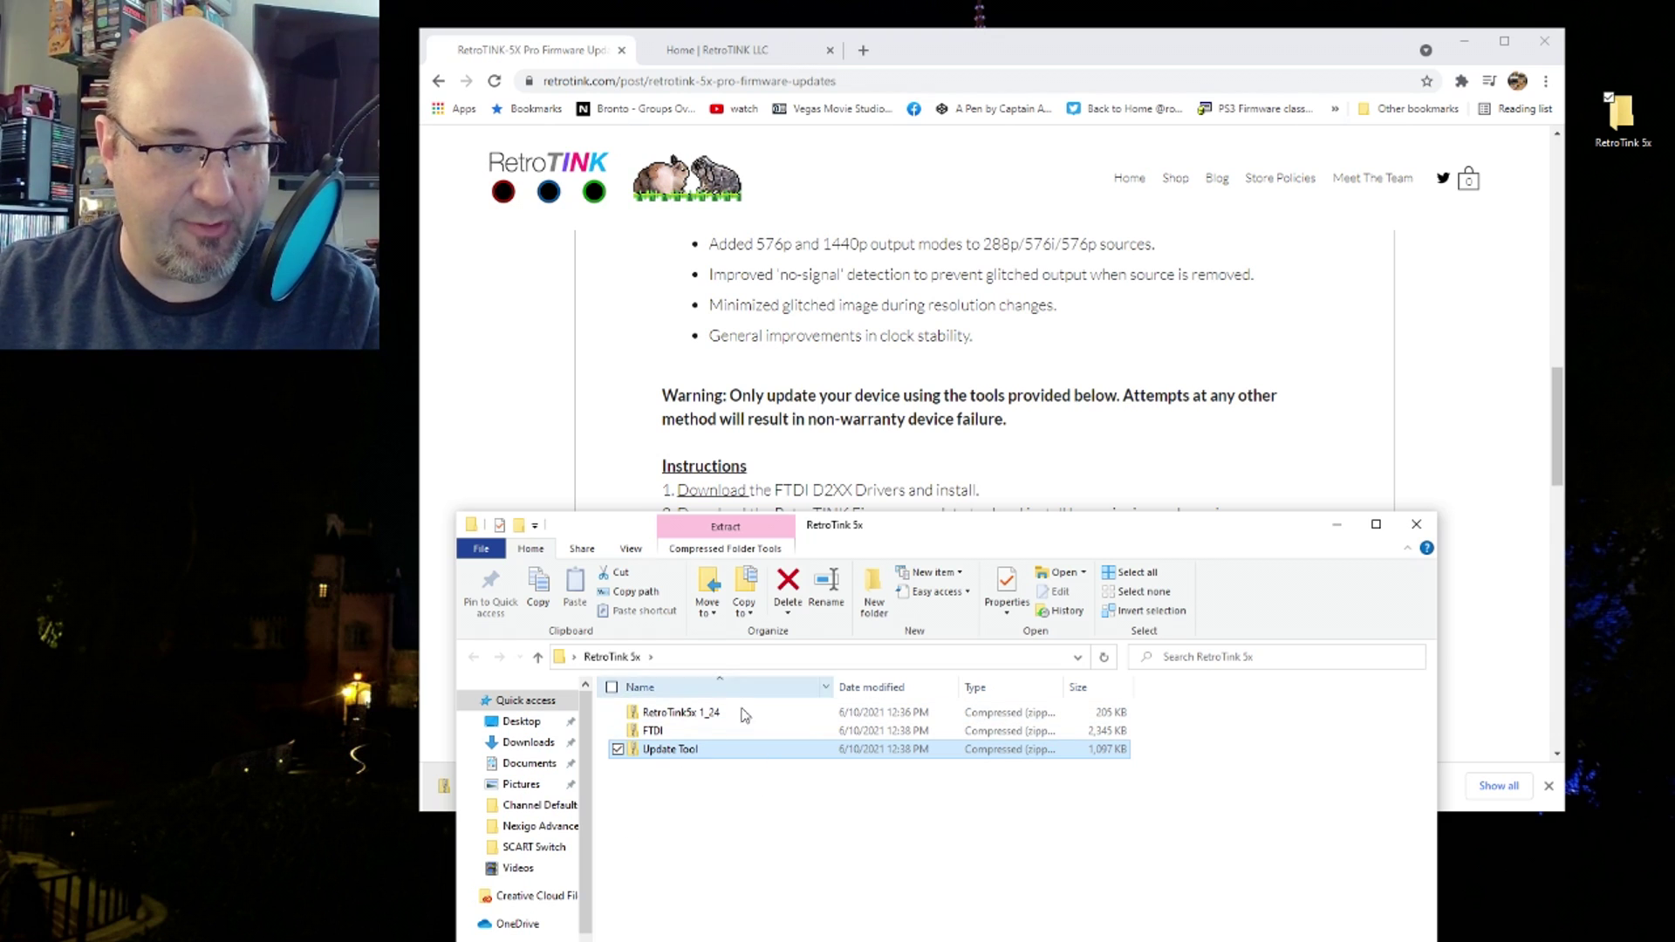
click(1144, 494)
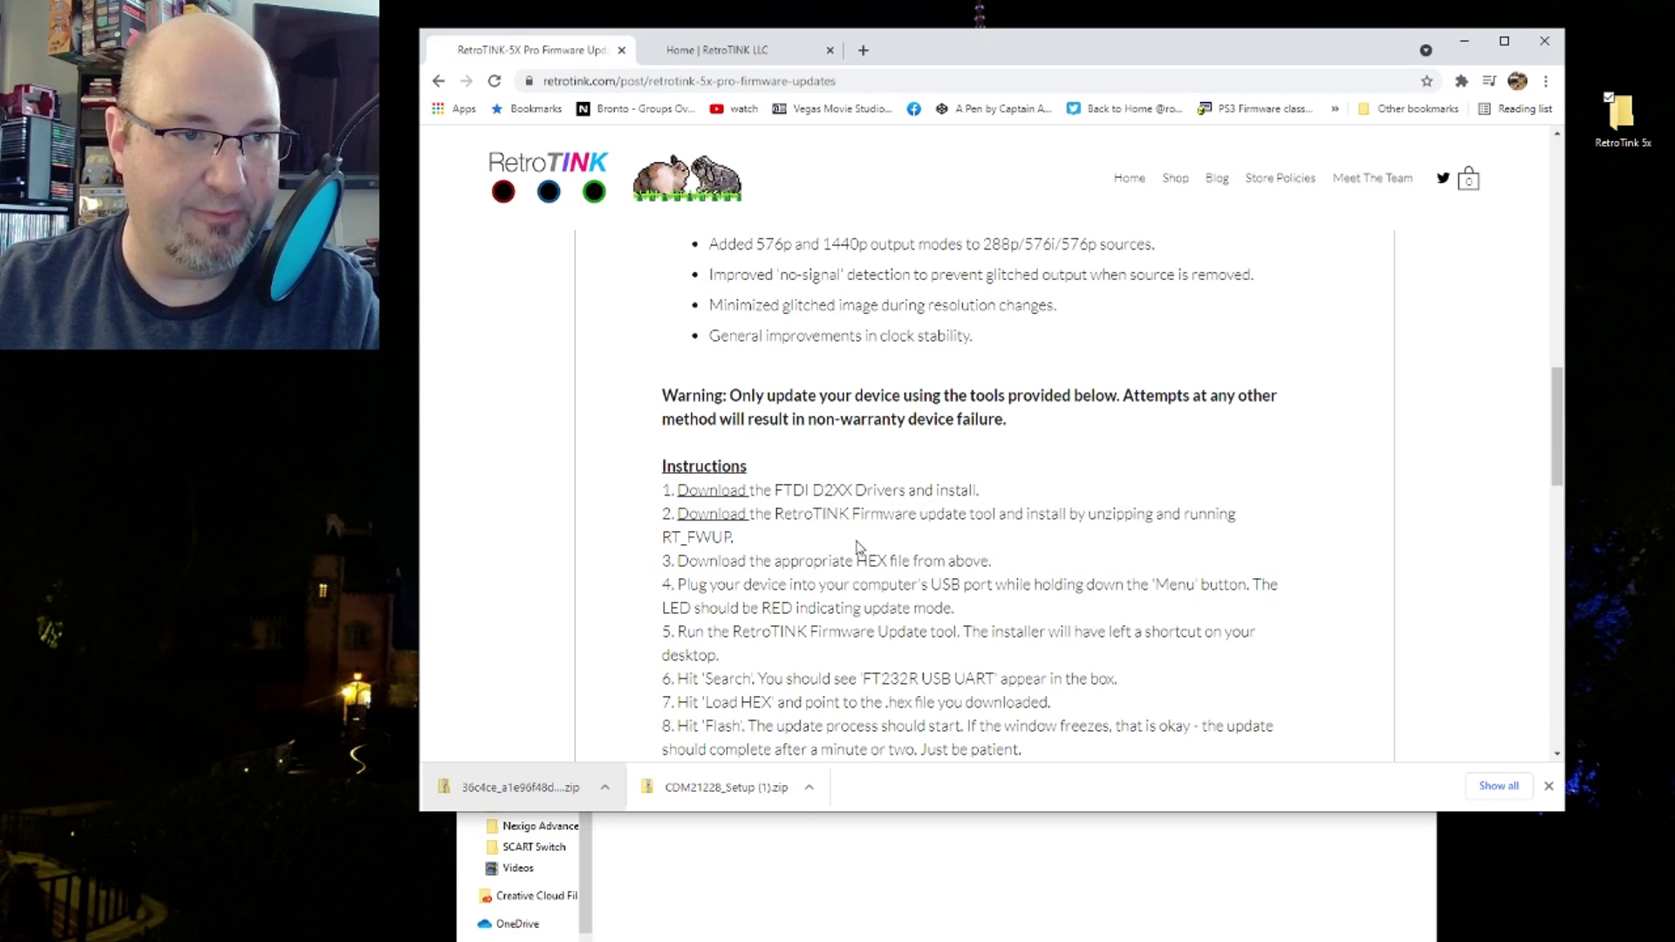
- Move the RetroTink 5x folder window up and to the right, then return to the instructions page
click(786, 815)
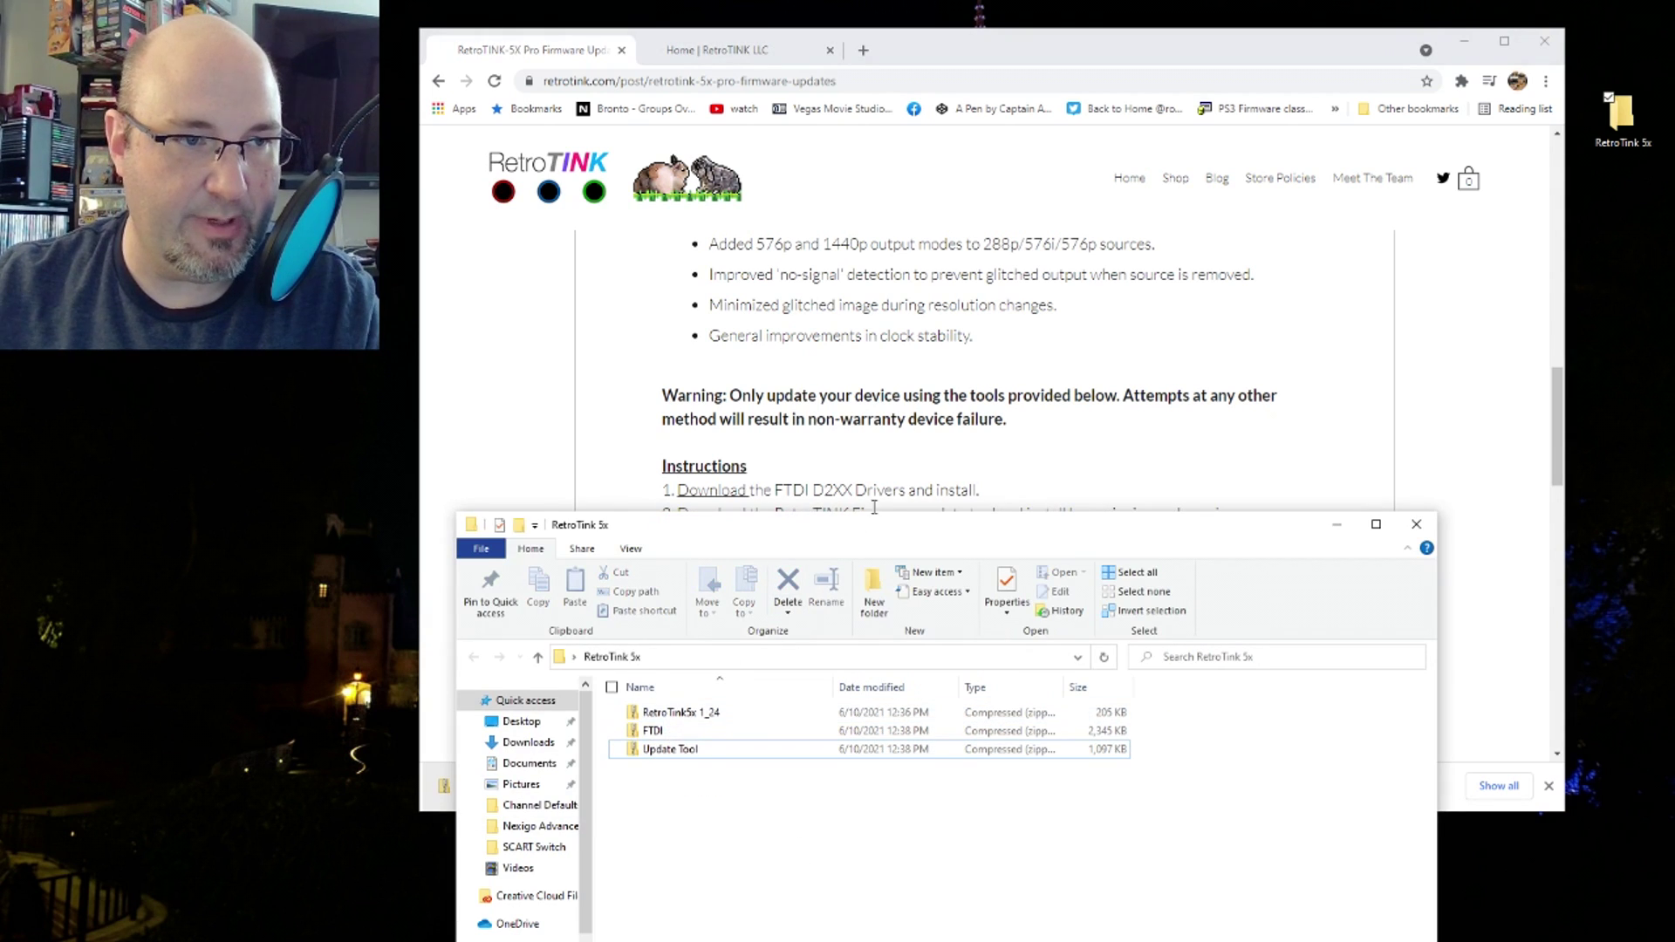
drag(883, 529, 1169, 342)
click(609, 548)
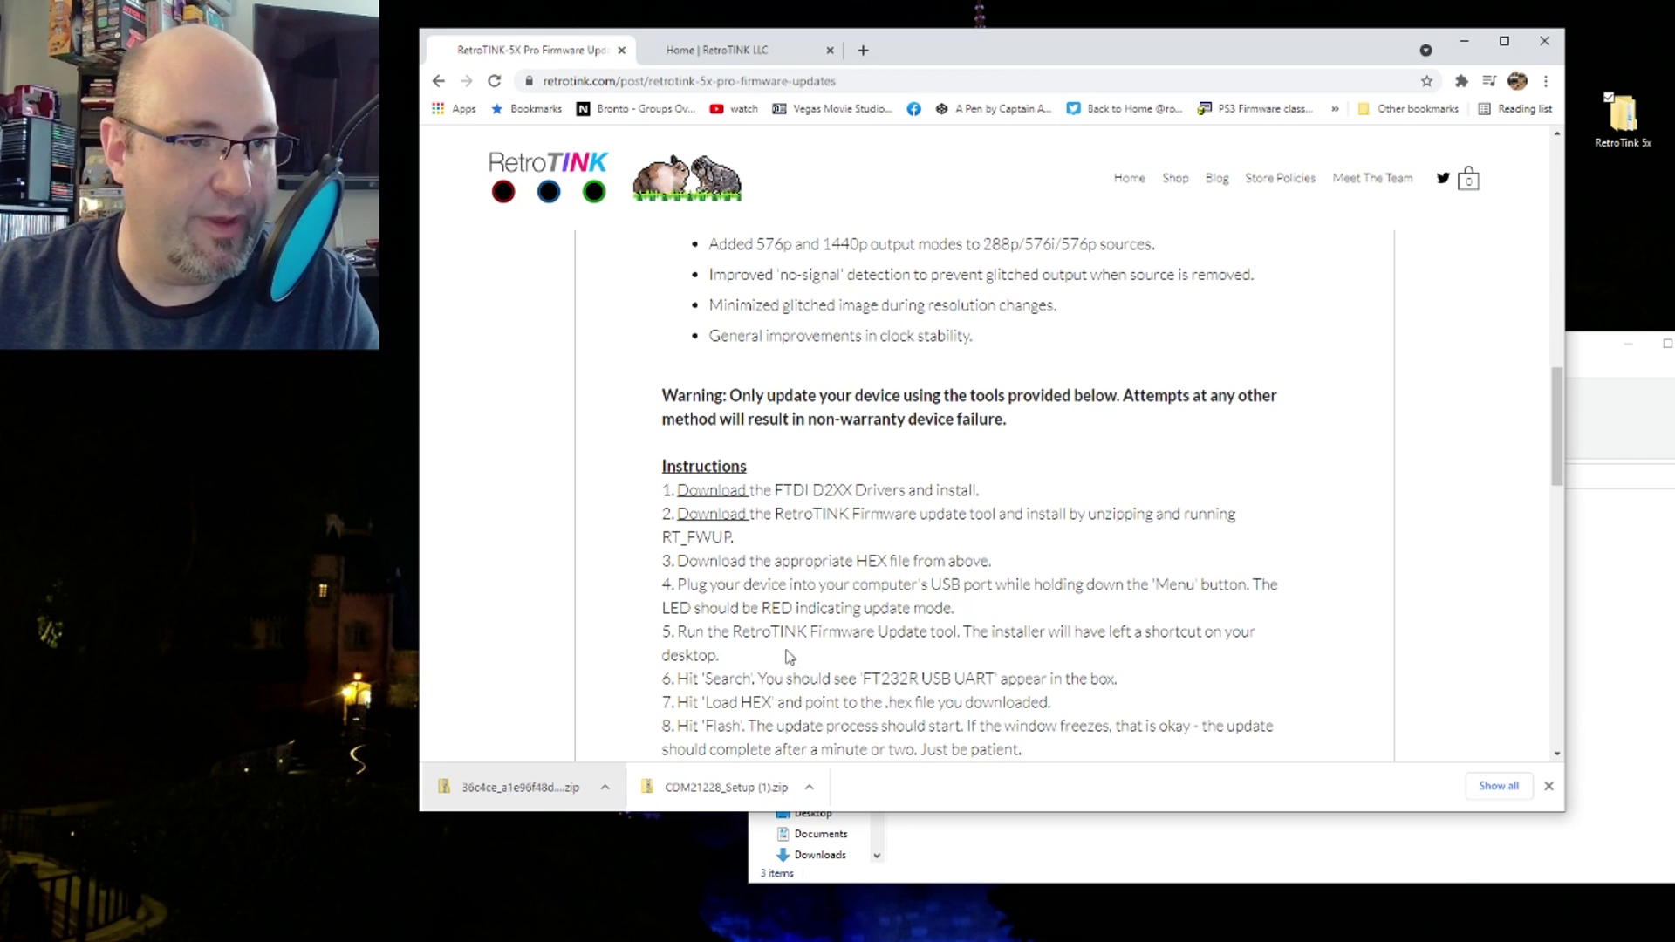
- Extract All on the Update Tool and RetroTink5x 1_24 zips, minimising the opened folder windows
click(1630, 670)
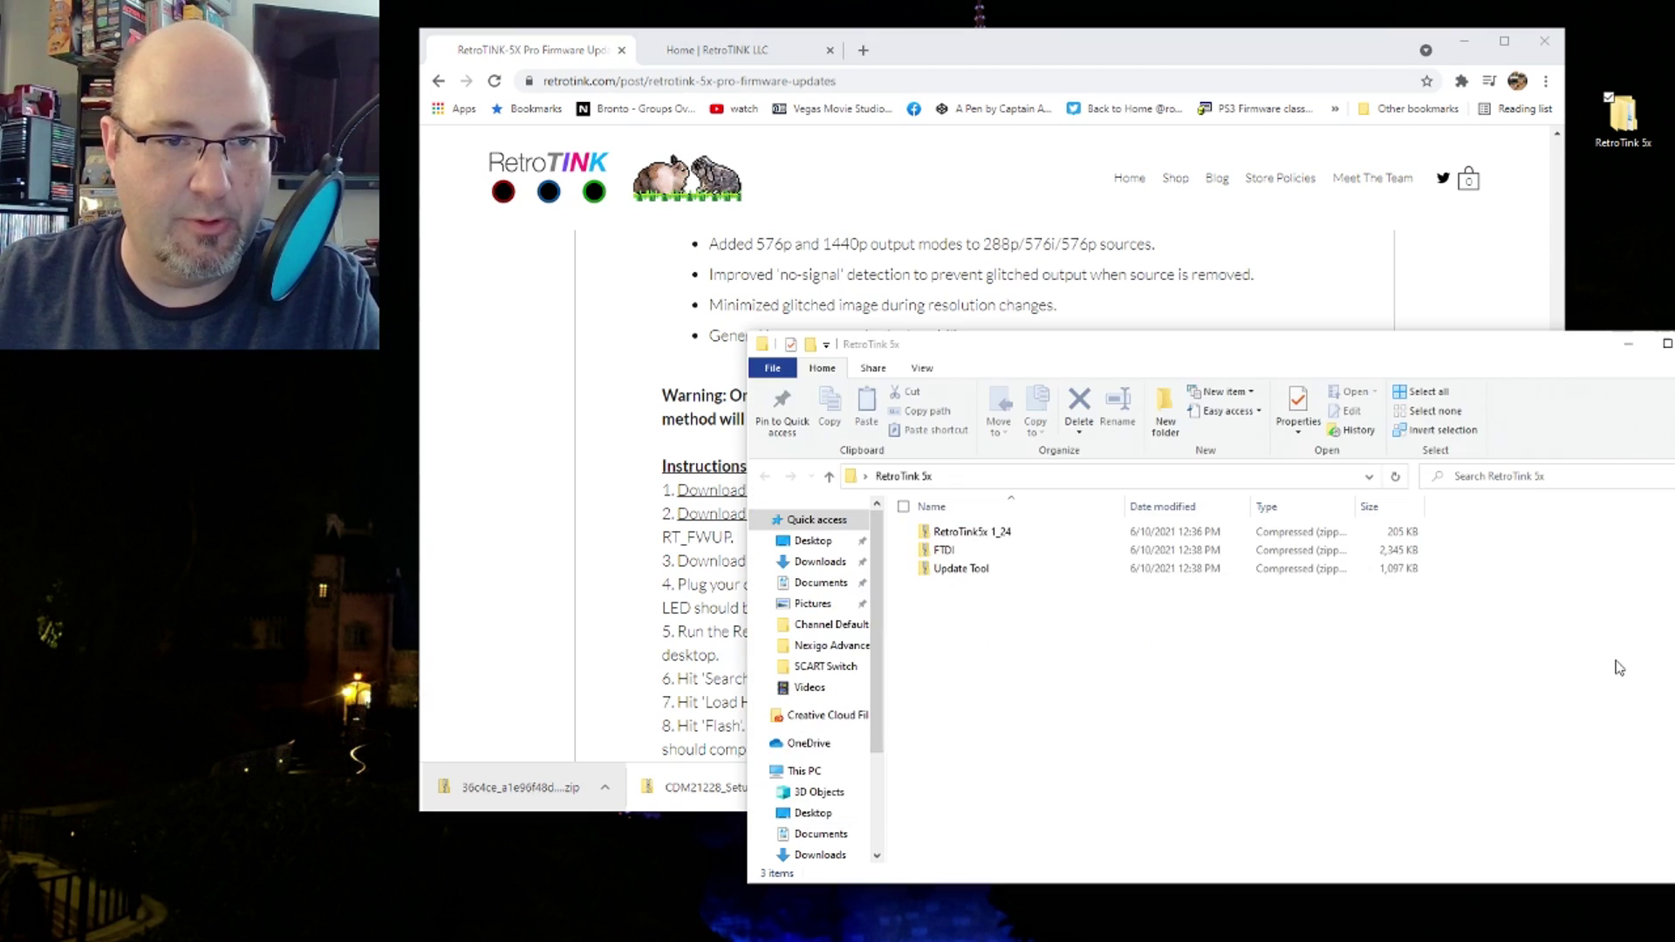
right_click(987, 568)
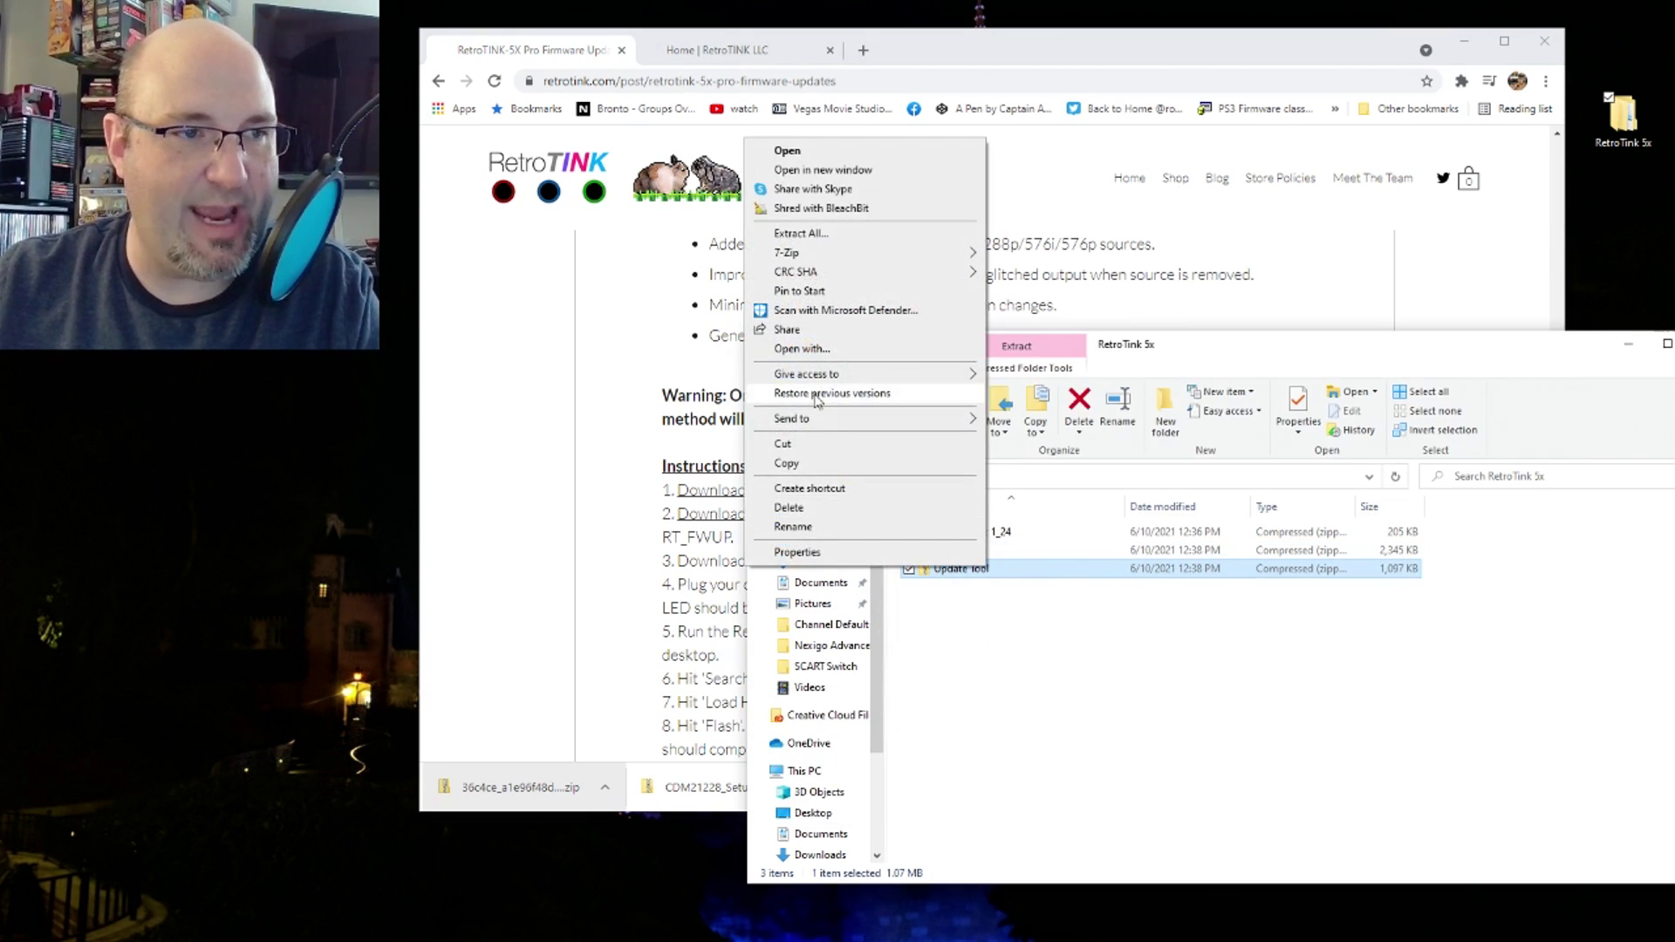
click(799, 233)
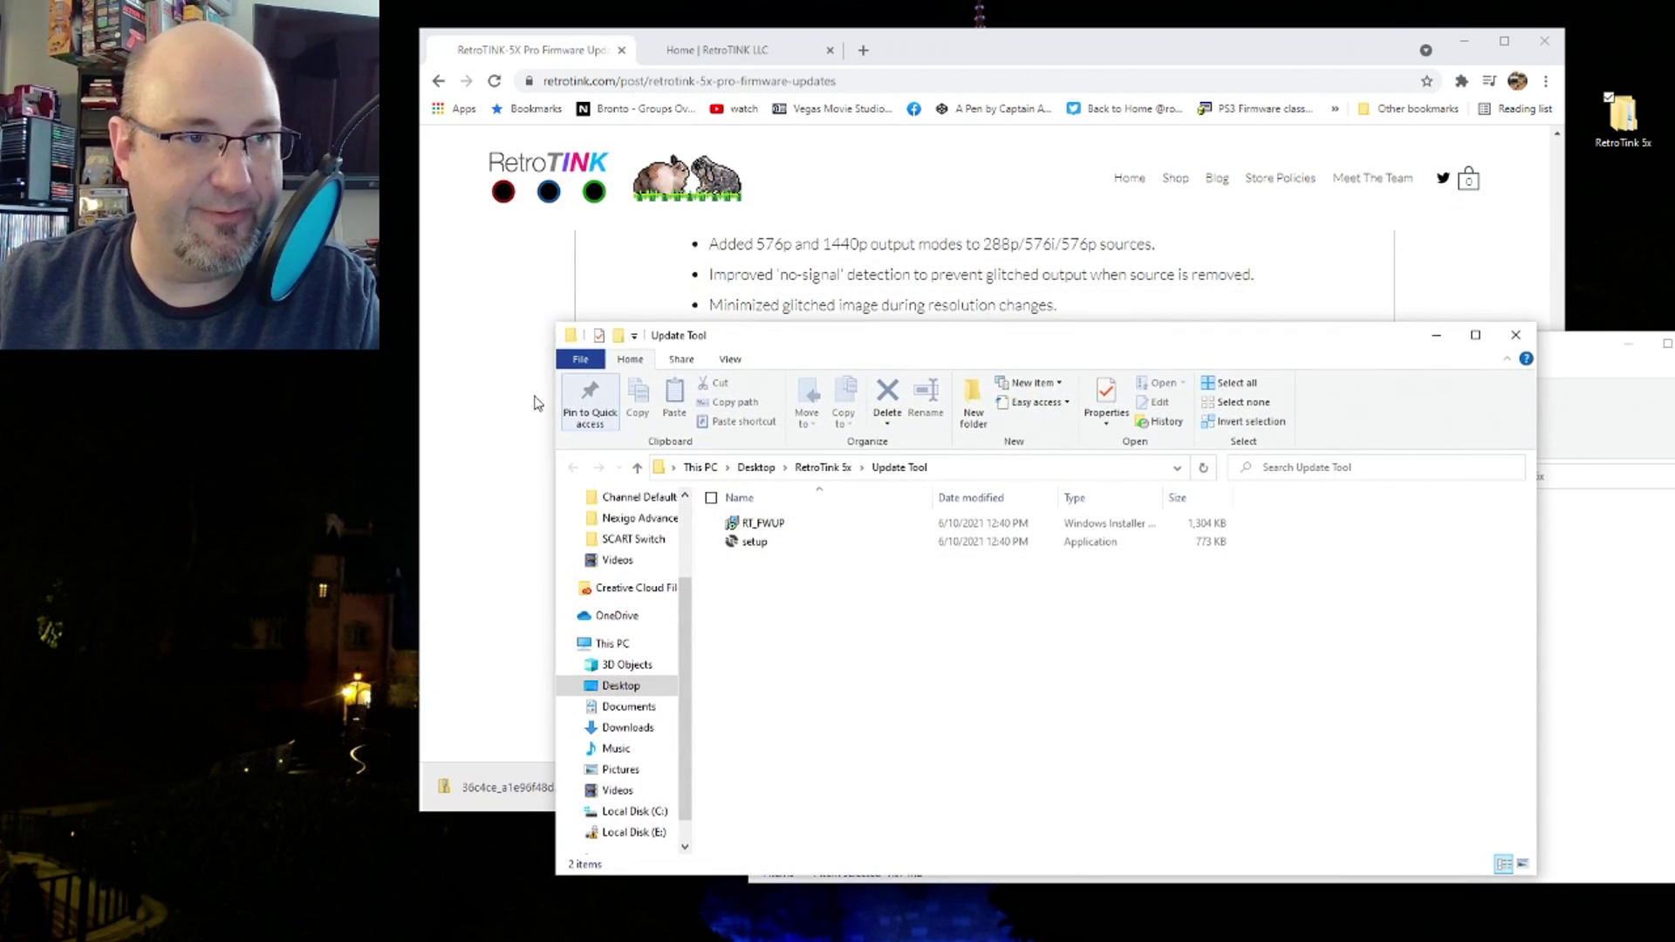
key(super+Down)
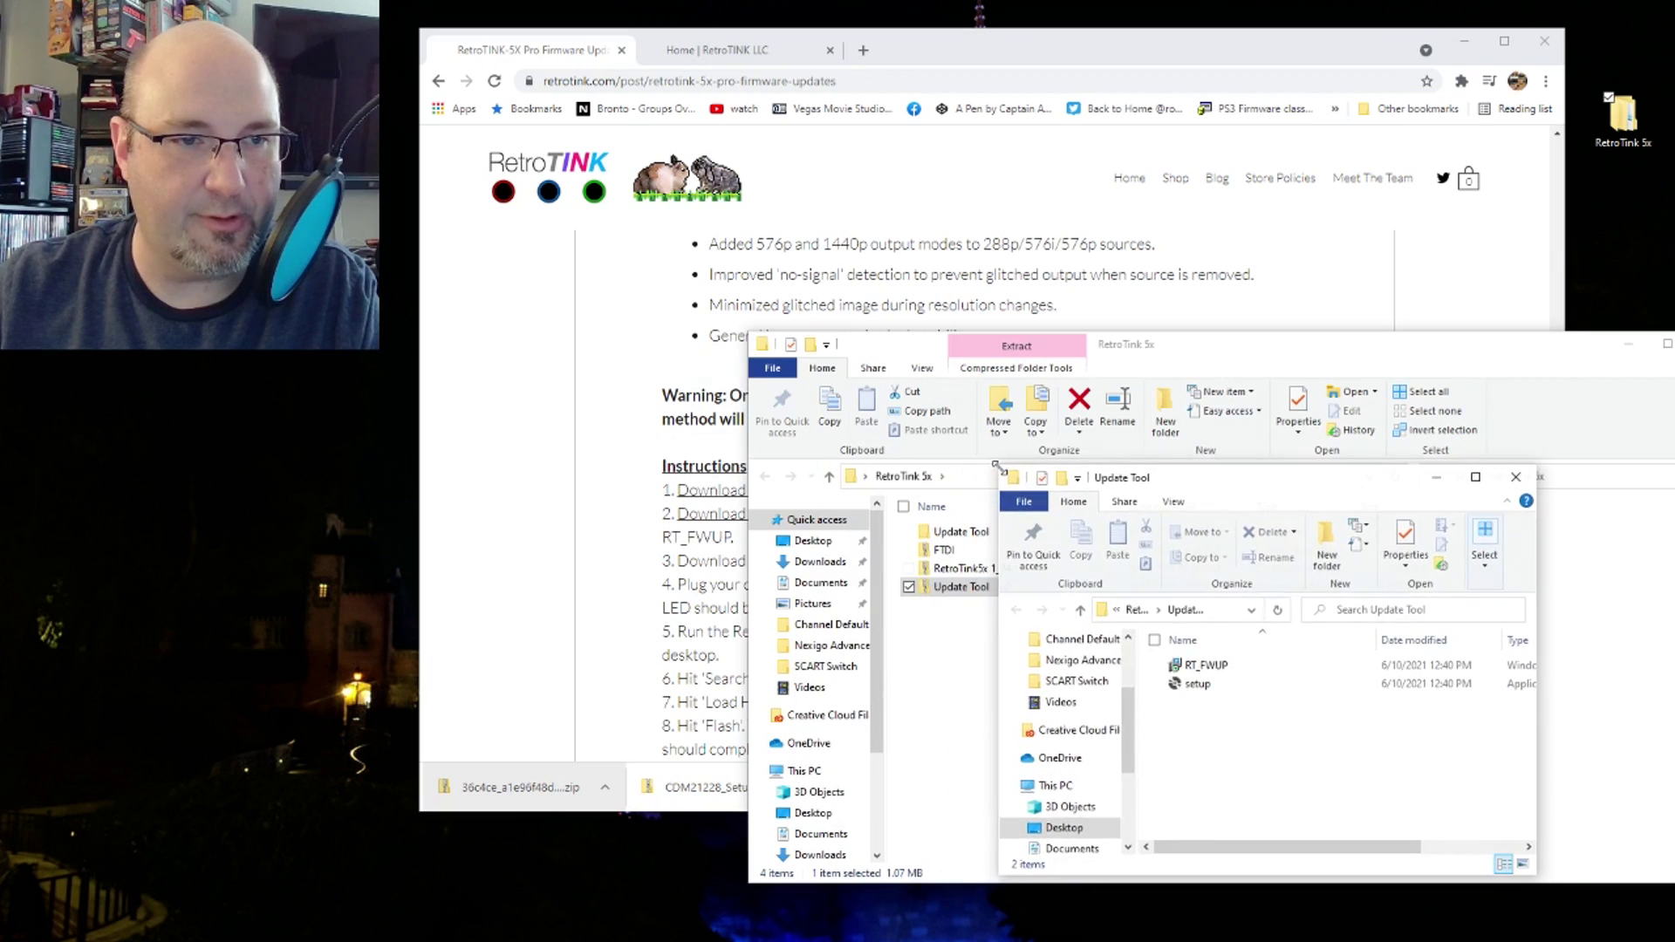
right_click(986, 572)
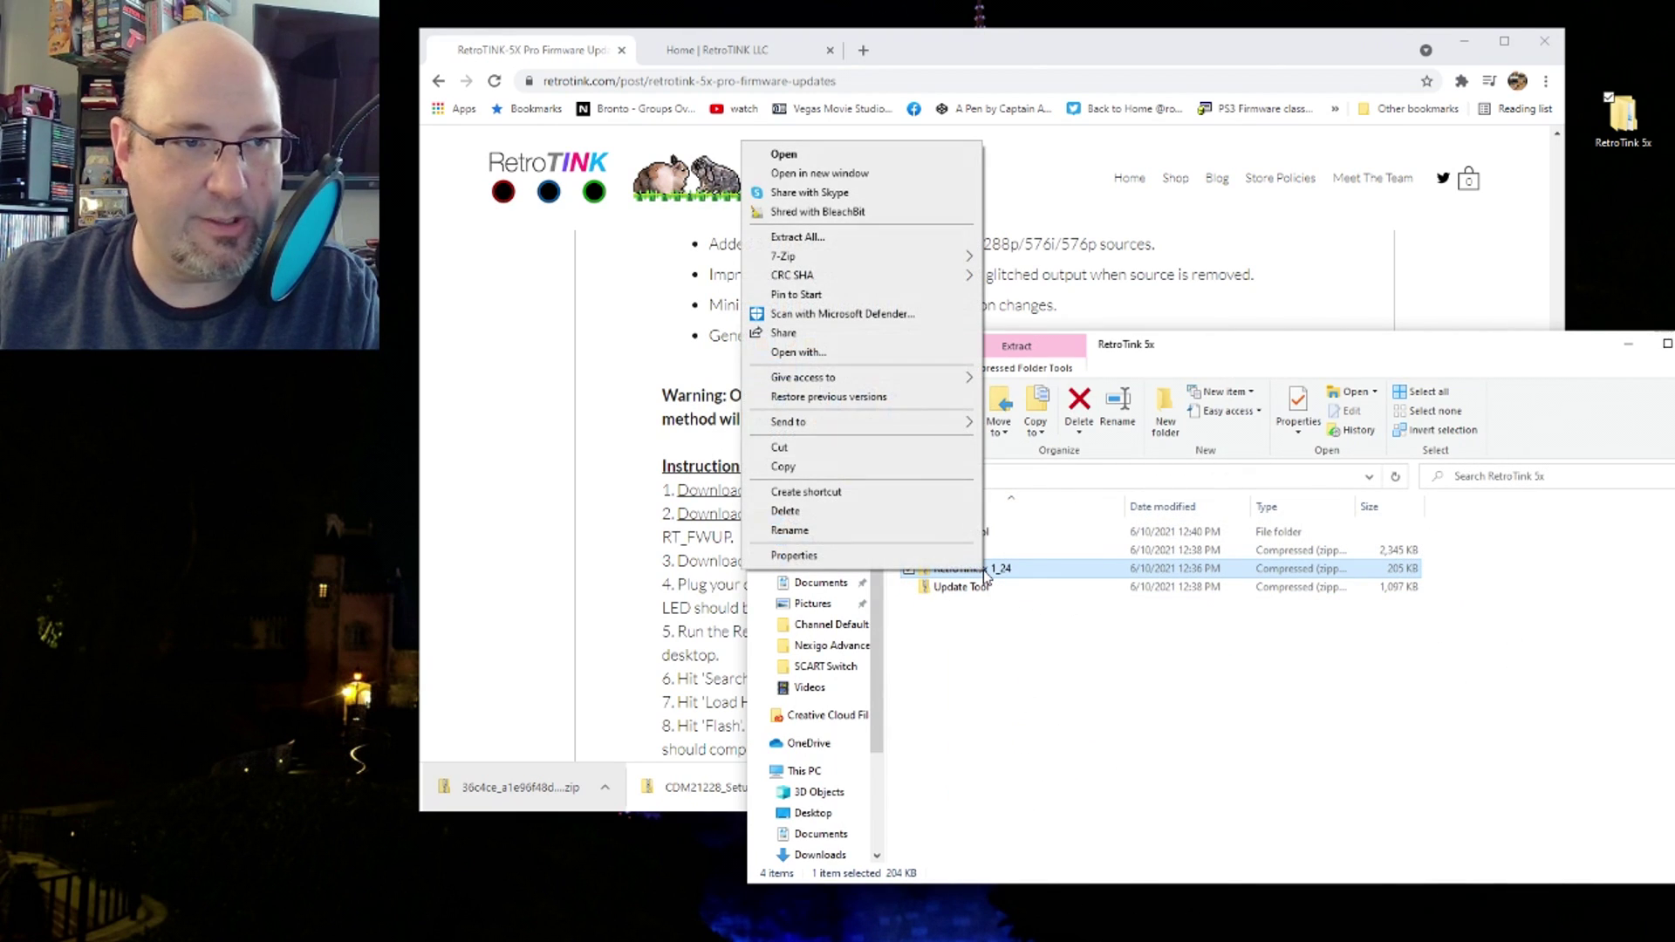
click(838, 238)
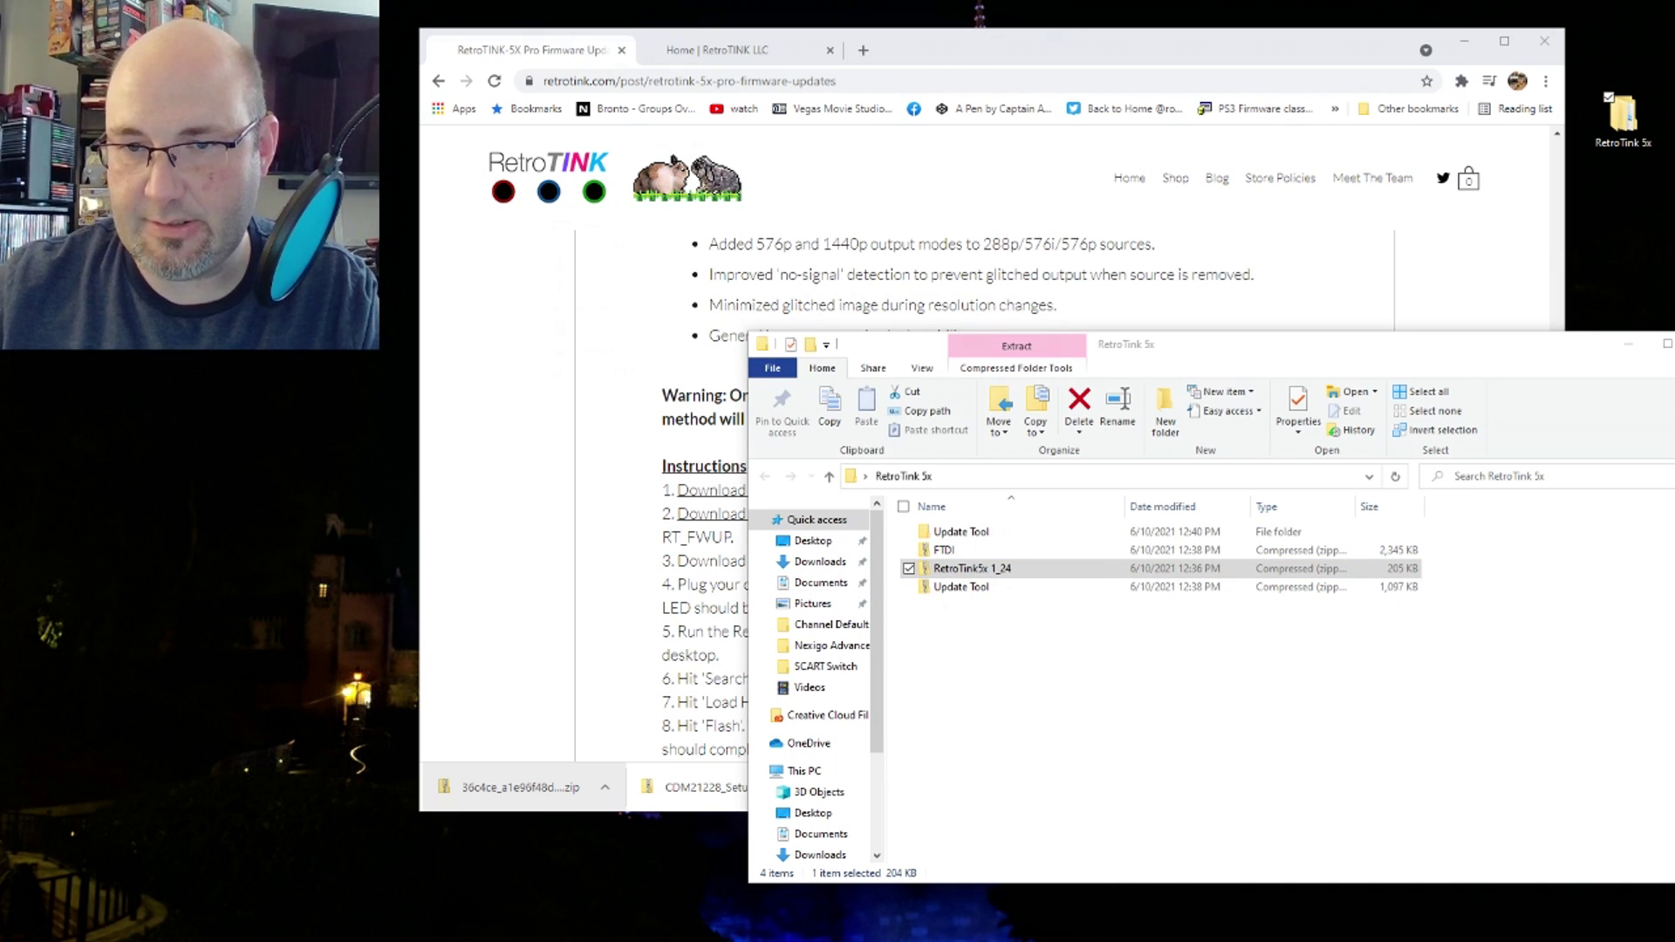
drag(861, 8, 868, 174)
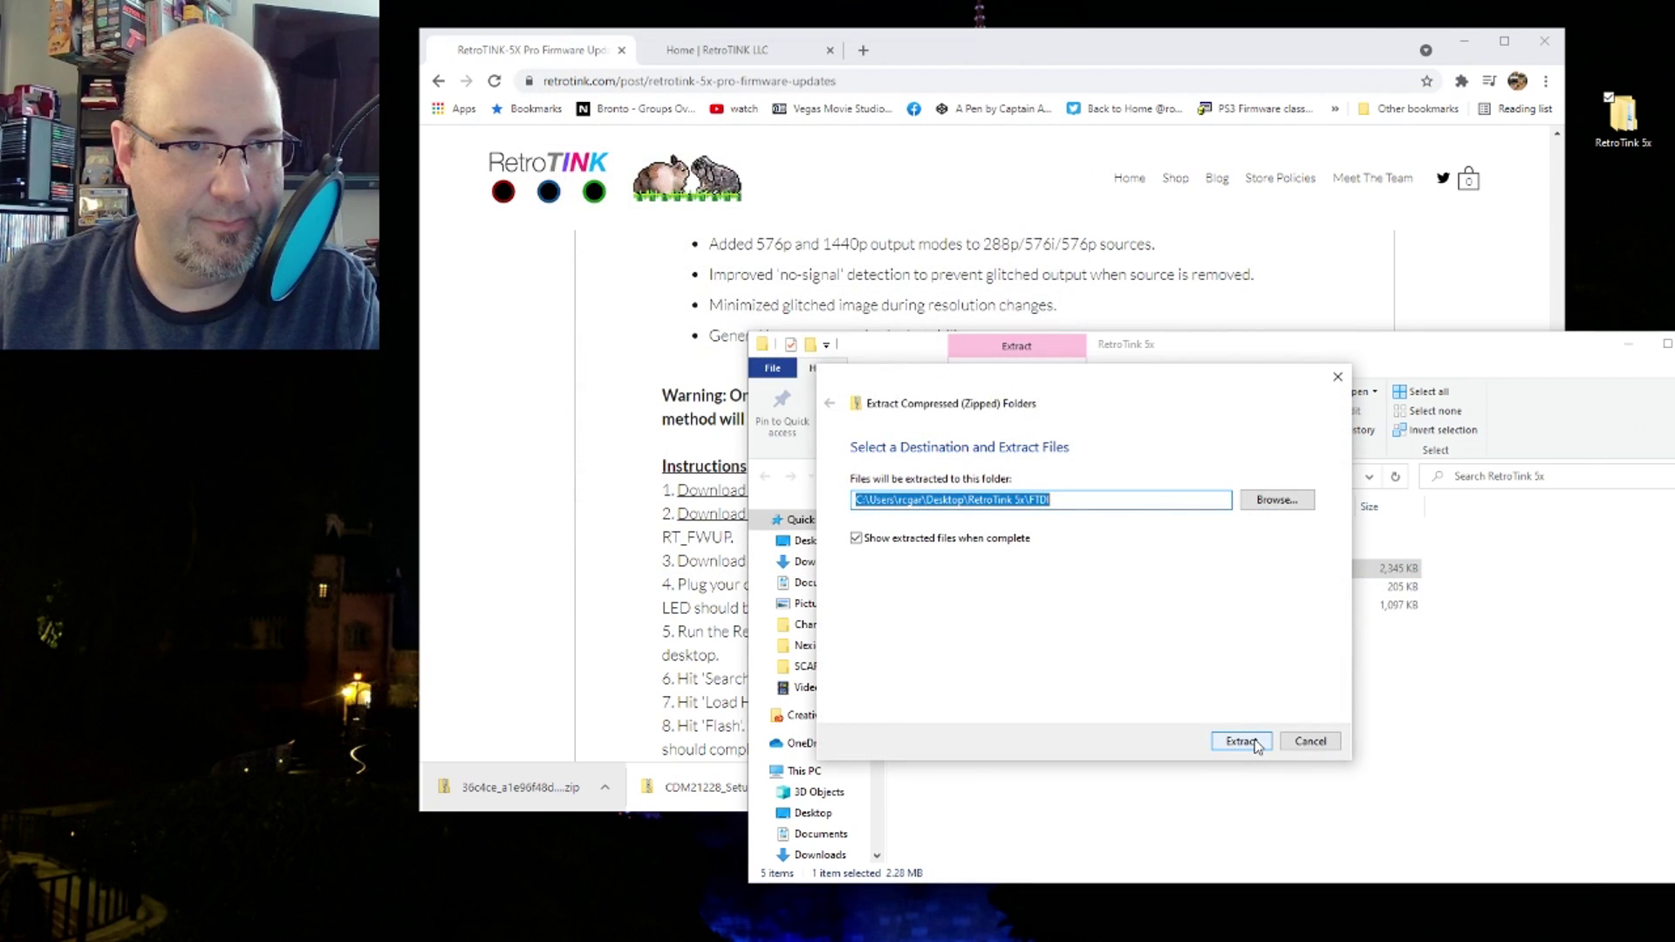
- Extract the FTDI driver zip, close its folder window, and narrow the browser slightly
click(1240, 742)
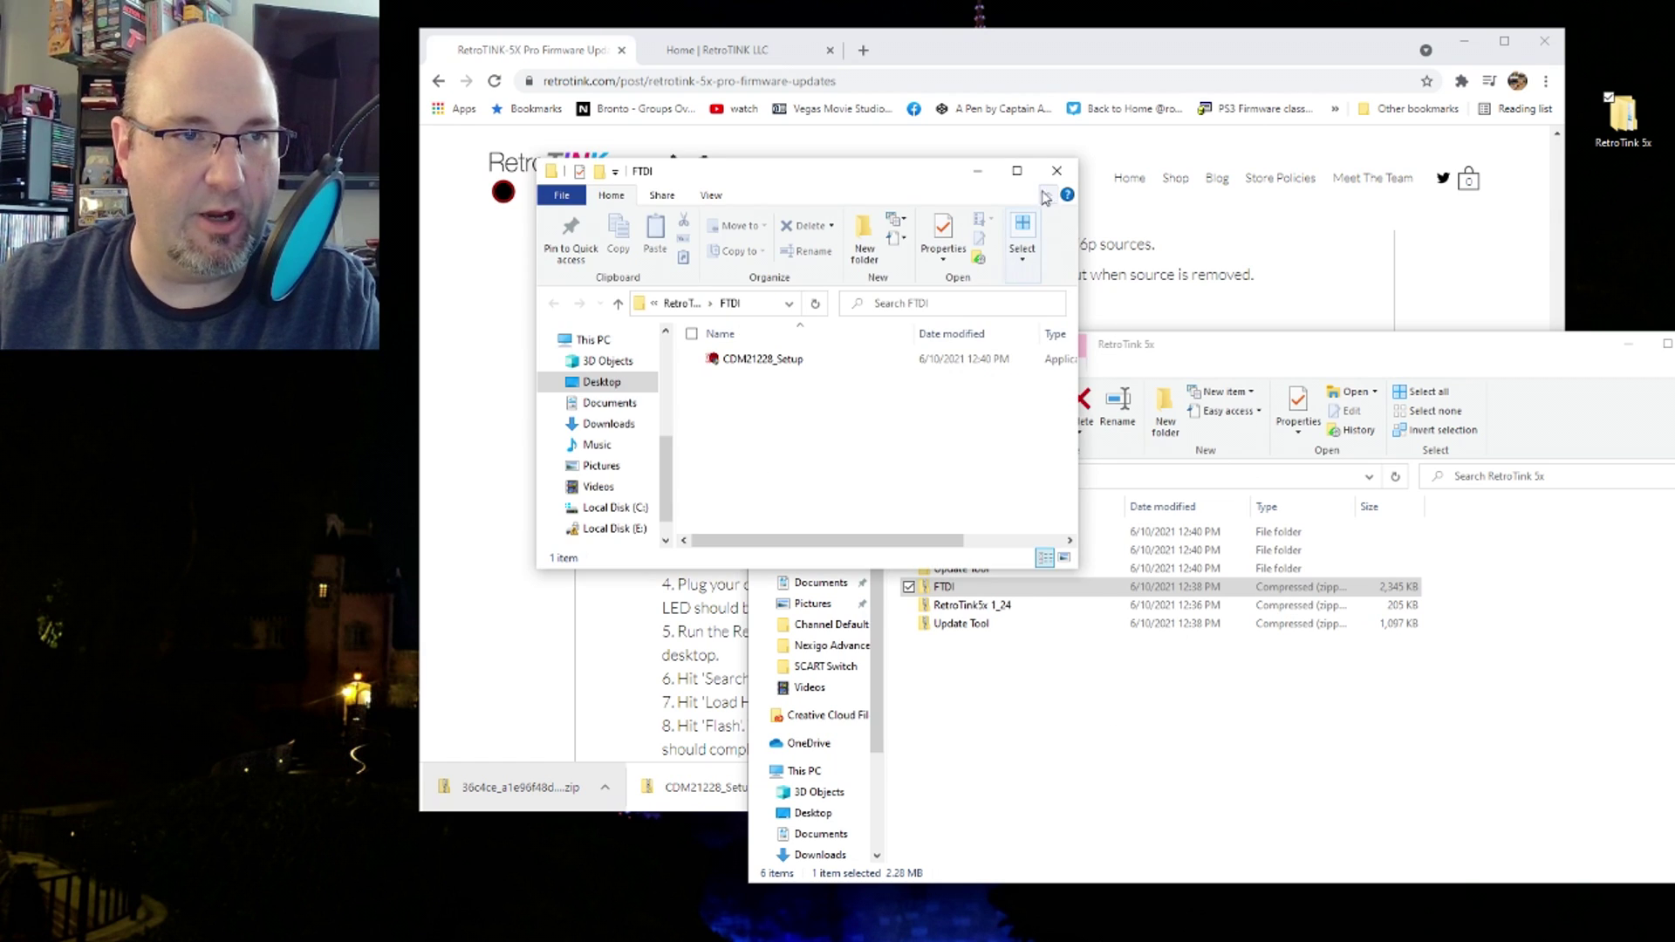
click(1056, 170)
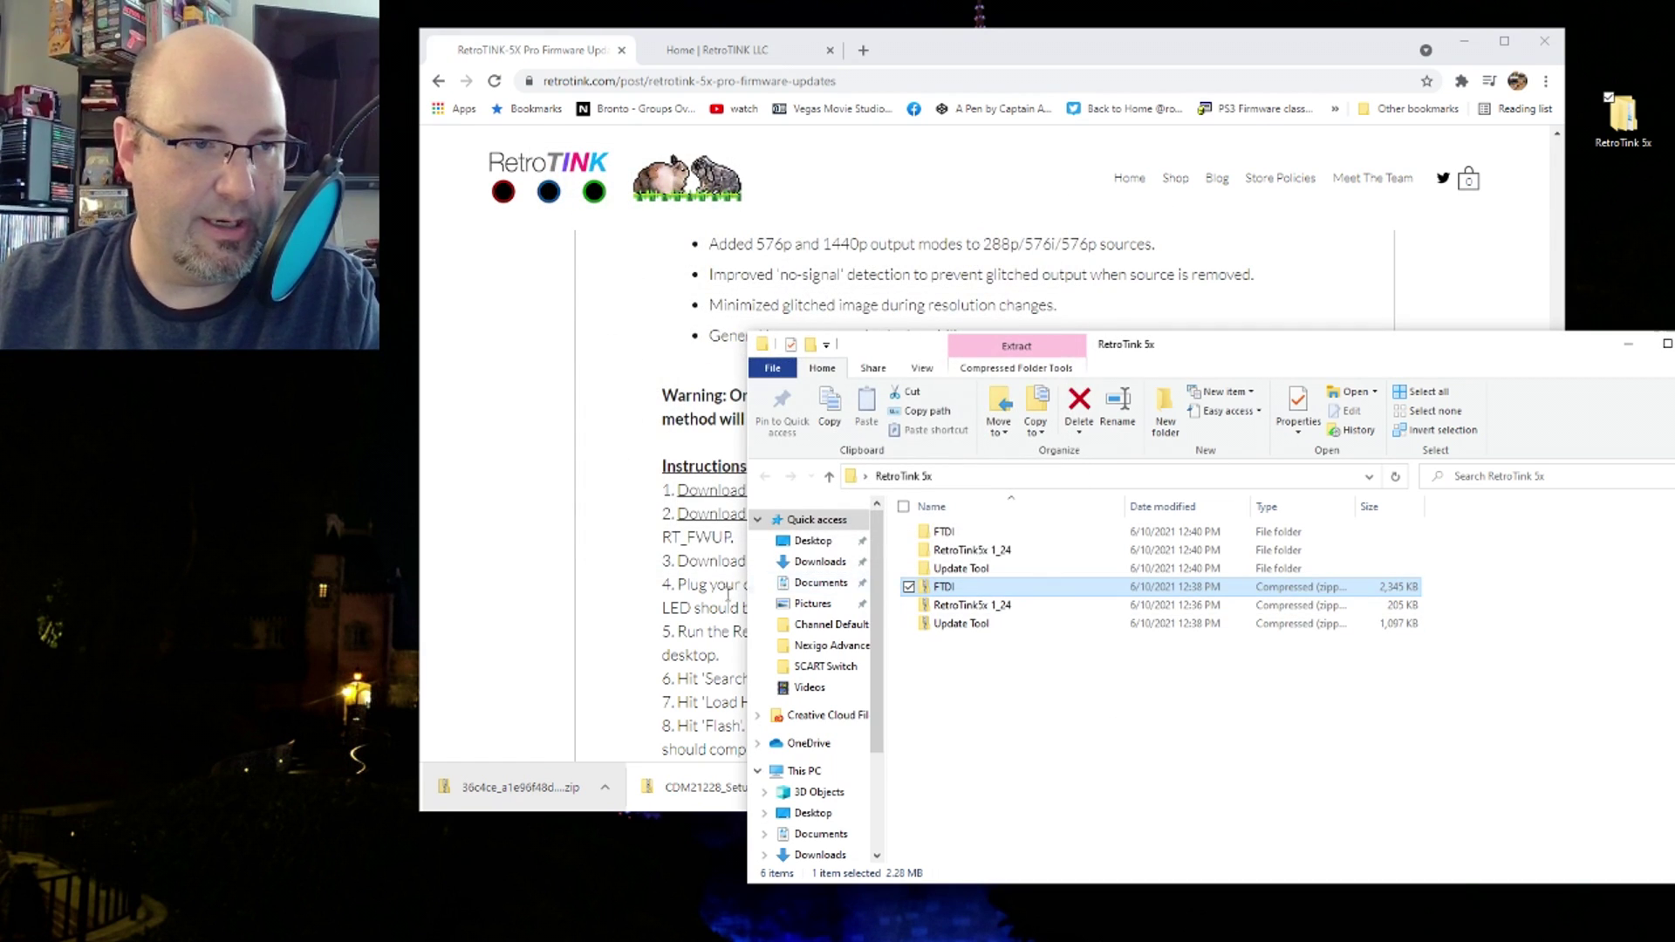
click(614, 636)
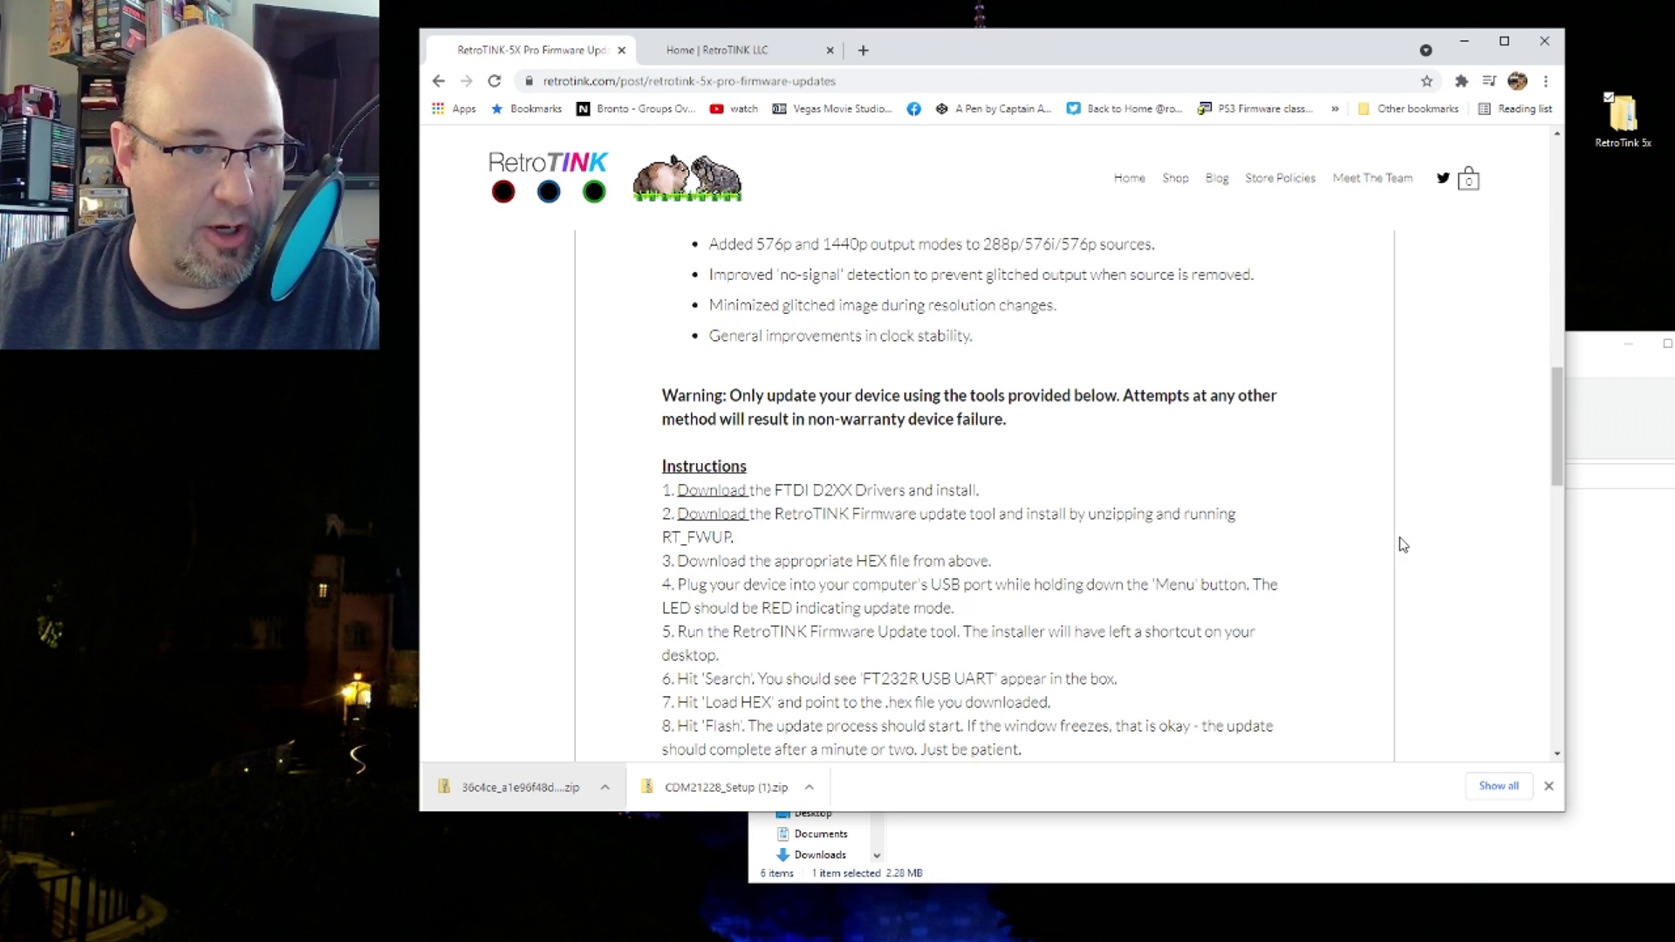
drag(1568, 569, 1568, 575)
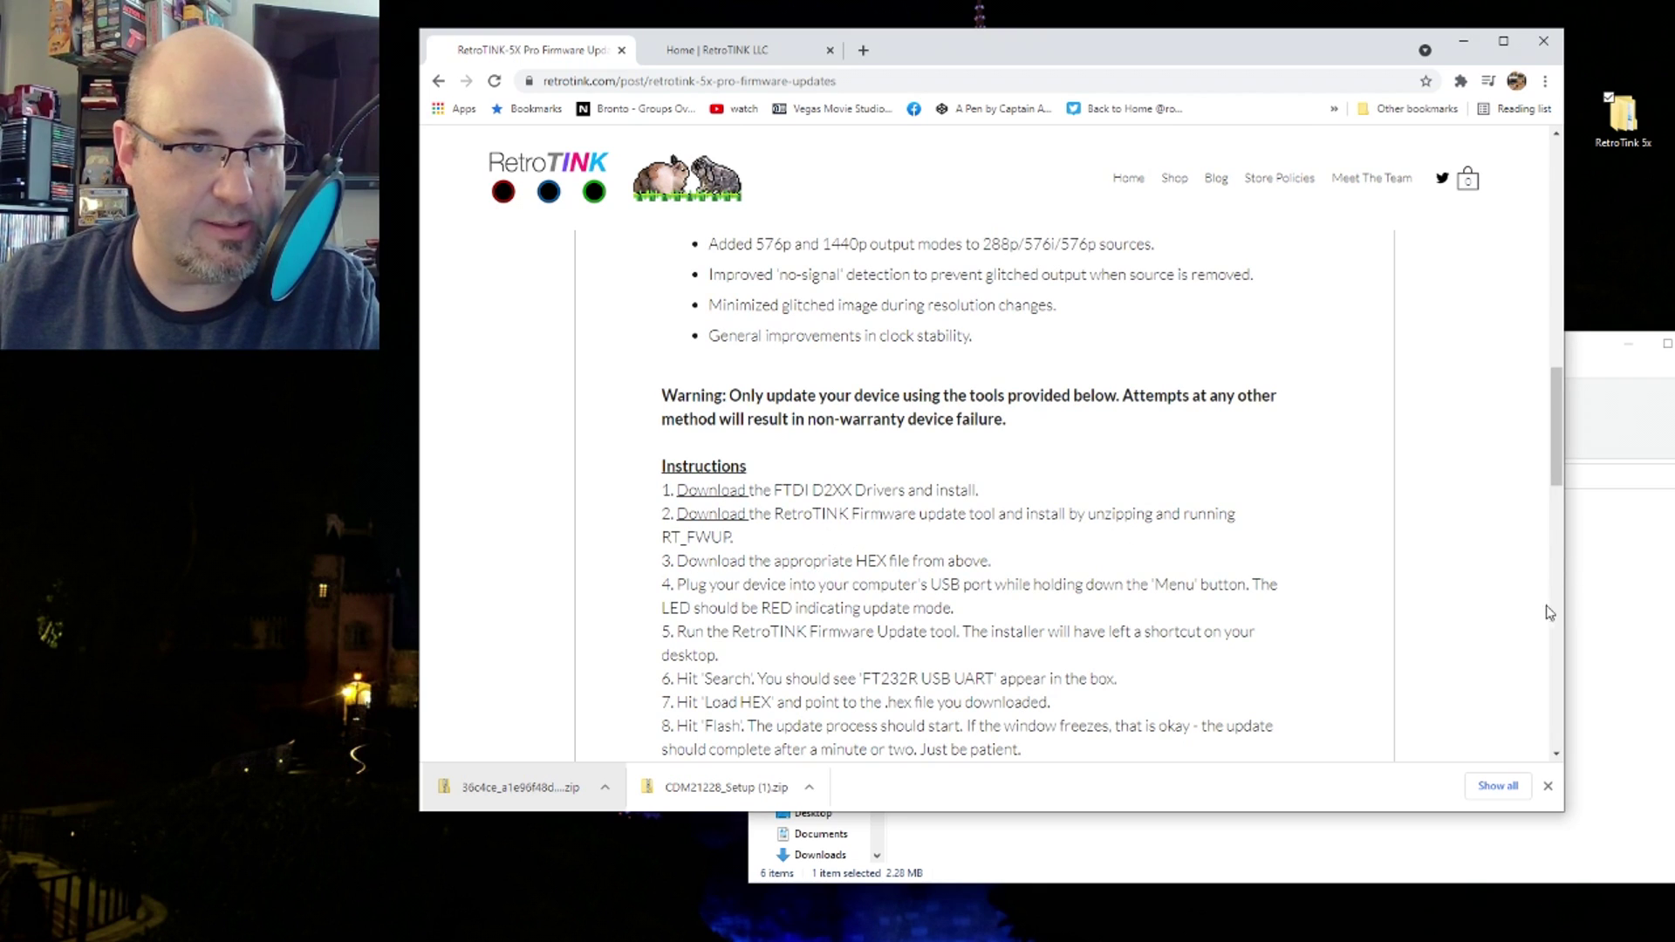
click(1621, 630)
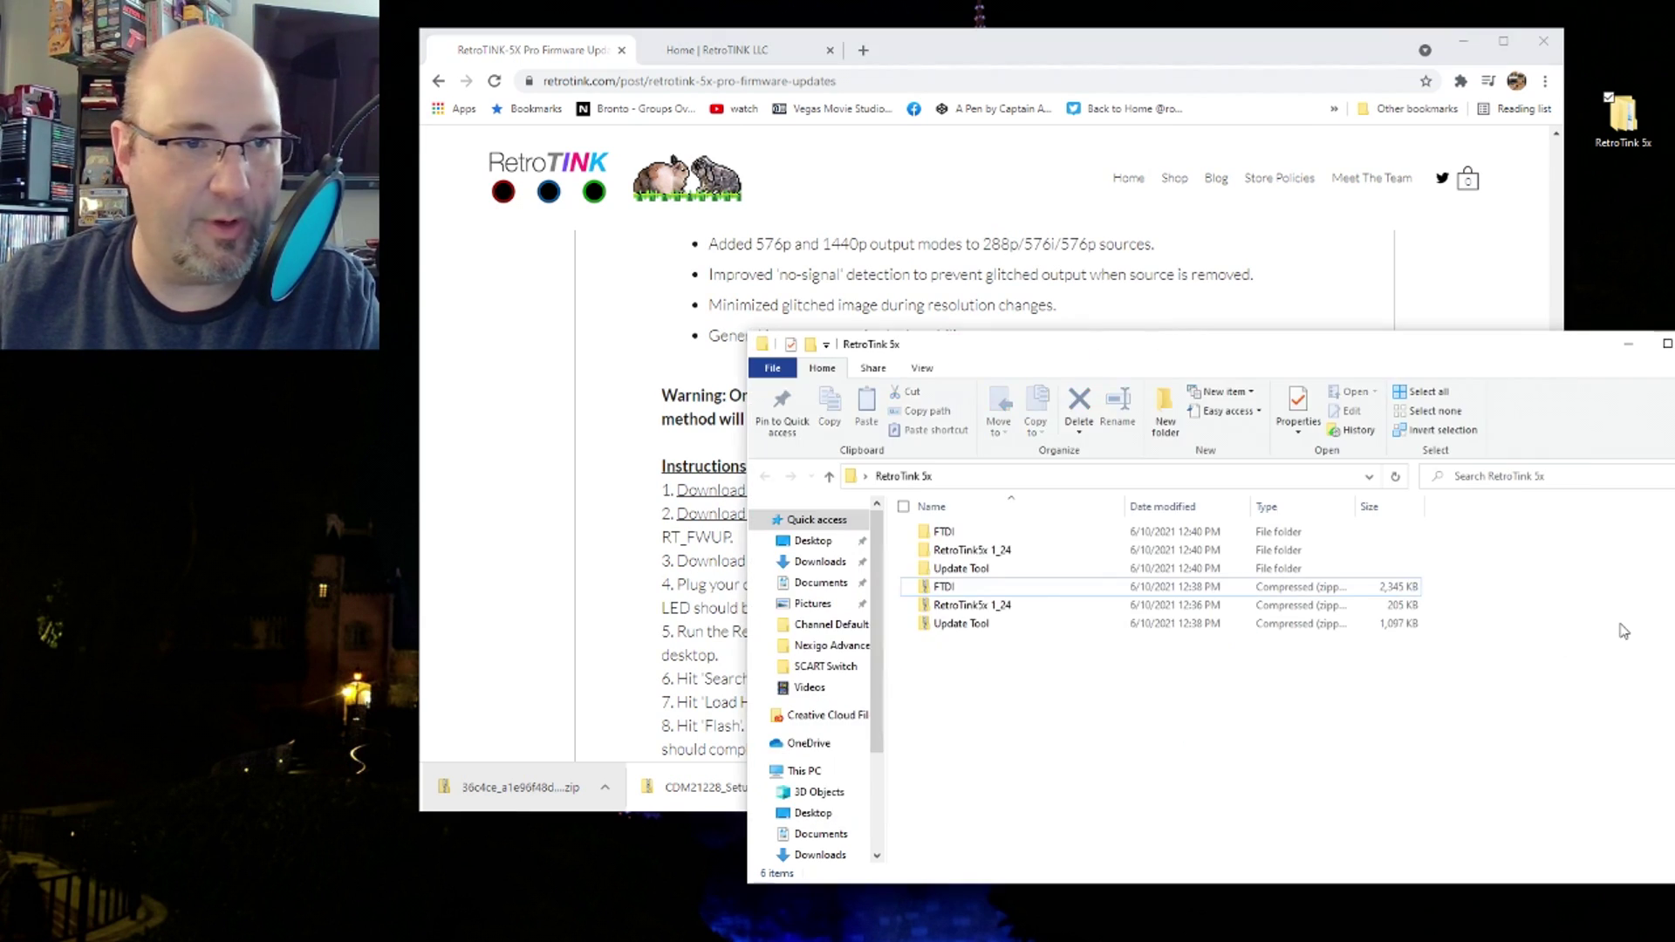
- Run RT_FWUP from the Update Tool folder, choosing More info and Run anyway on SmartScreen
double_click(1010, 572)
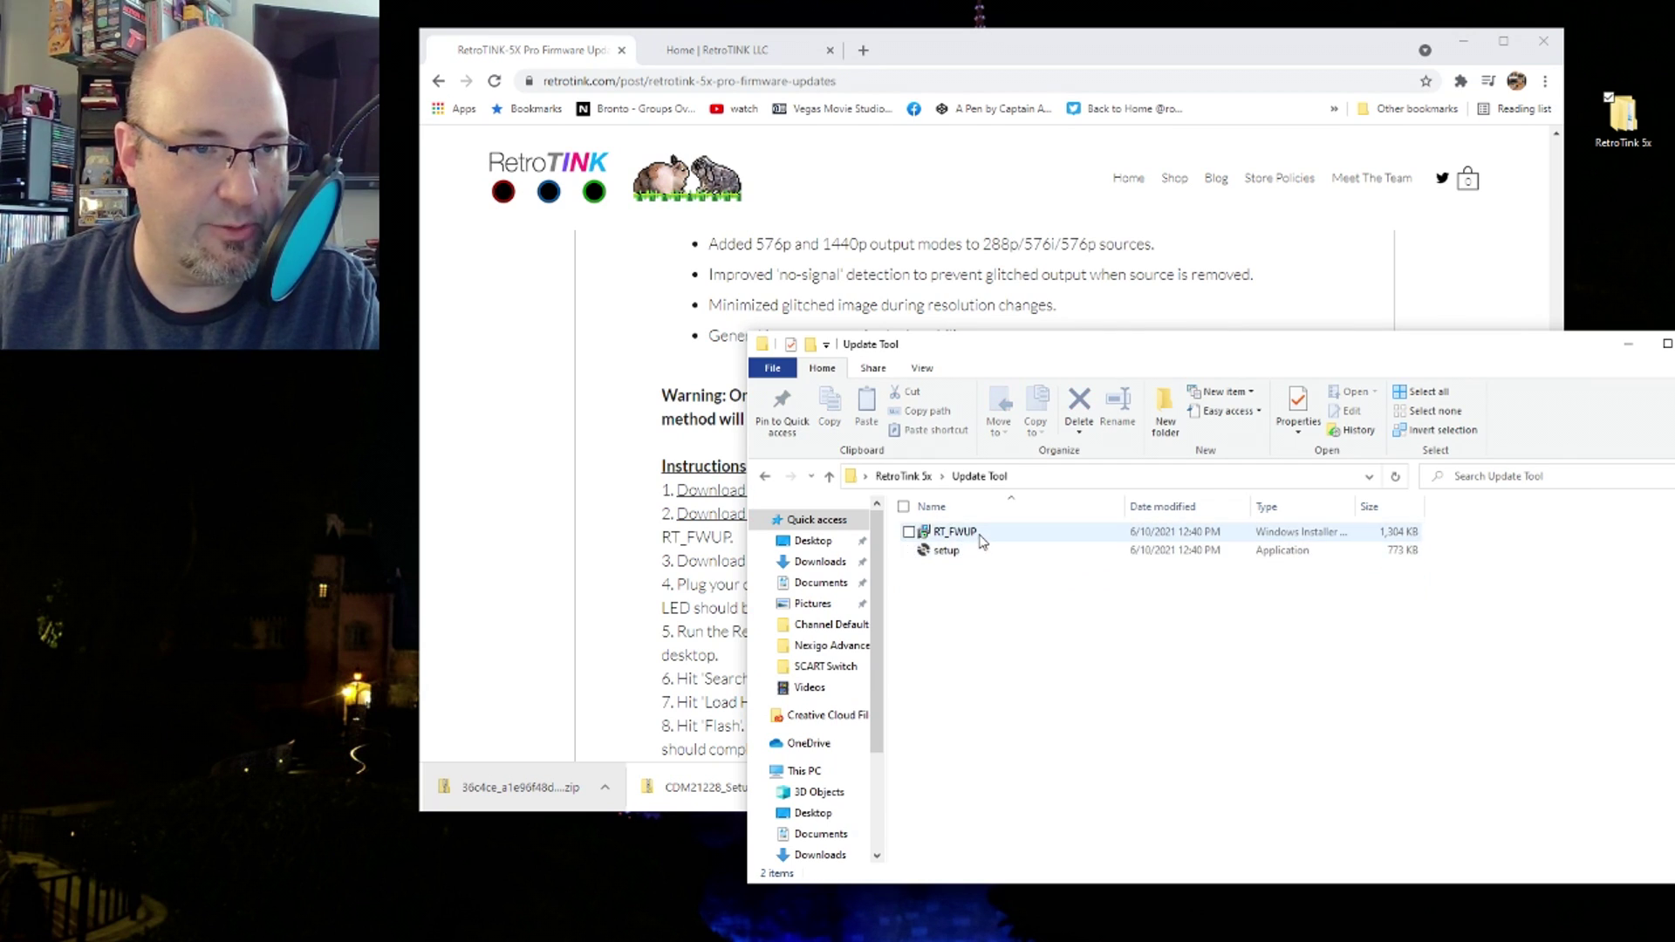
click(997, 540)
double_click(997, 540)
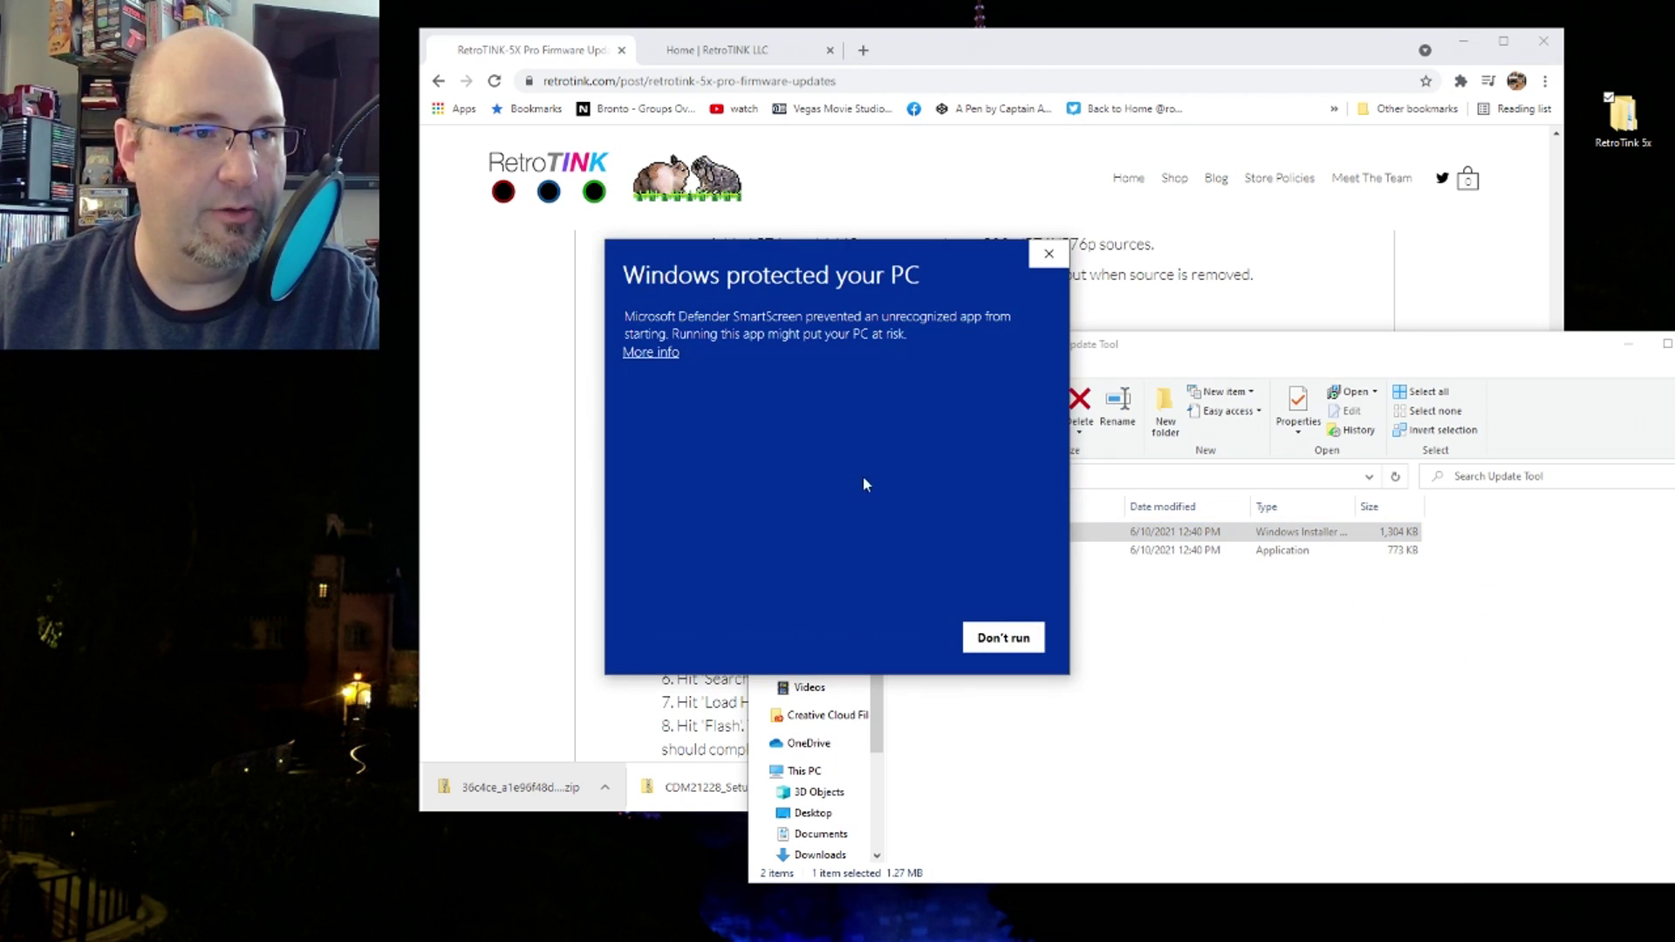
click(650, 351)
click(883, 637)
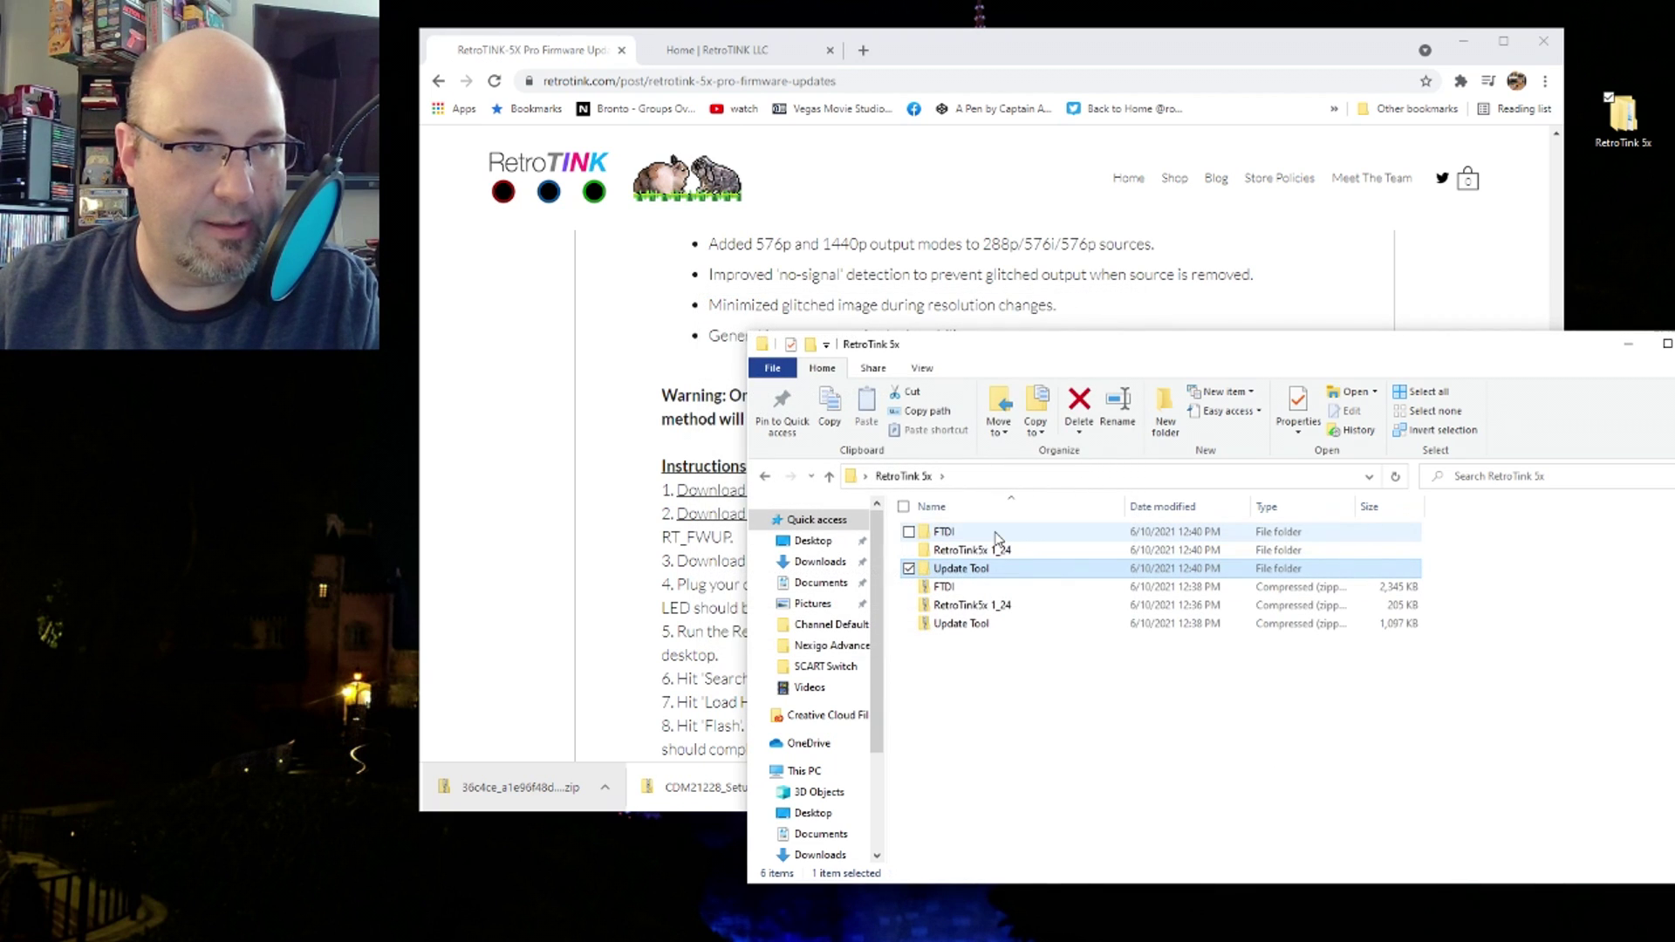
double_click(994, 533)
- Run CDM21228_Setup, extract, accept the license agreement and finish the FTDI driver wizard
click(1036, 537)
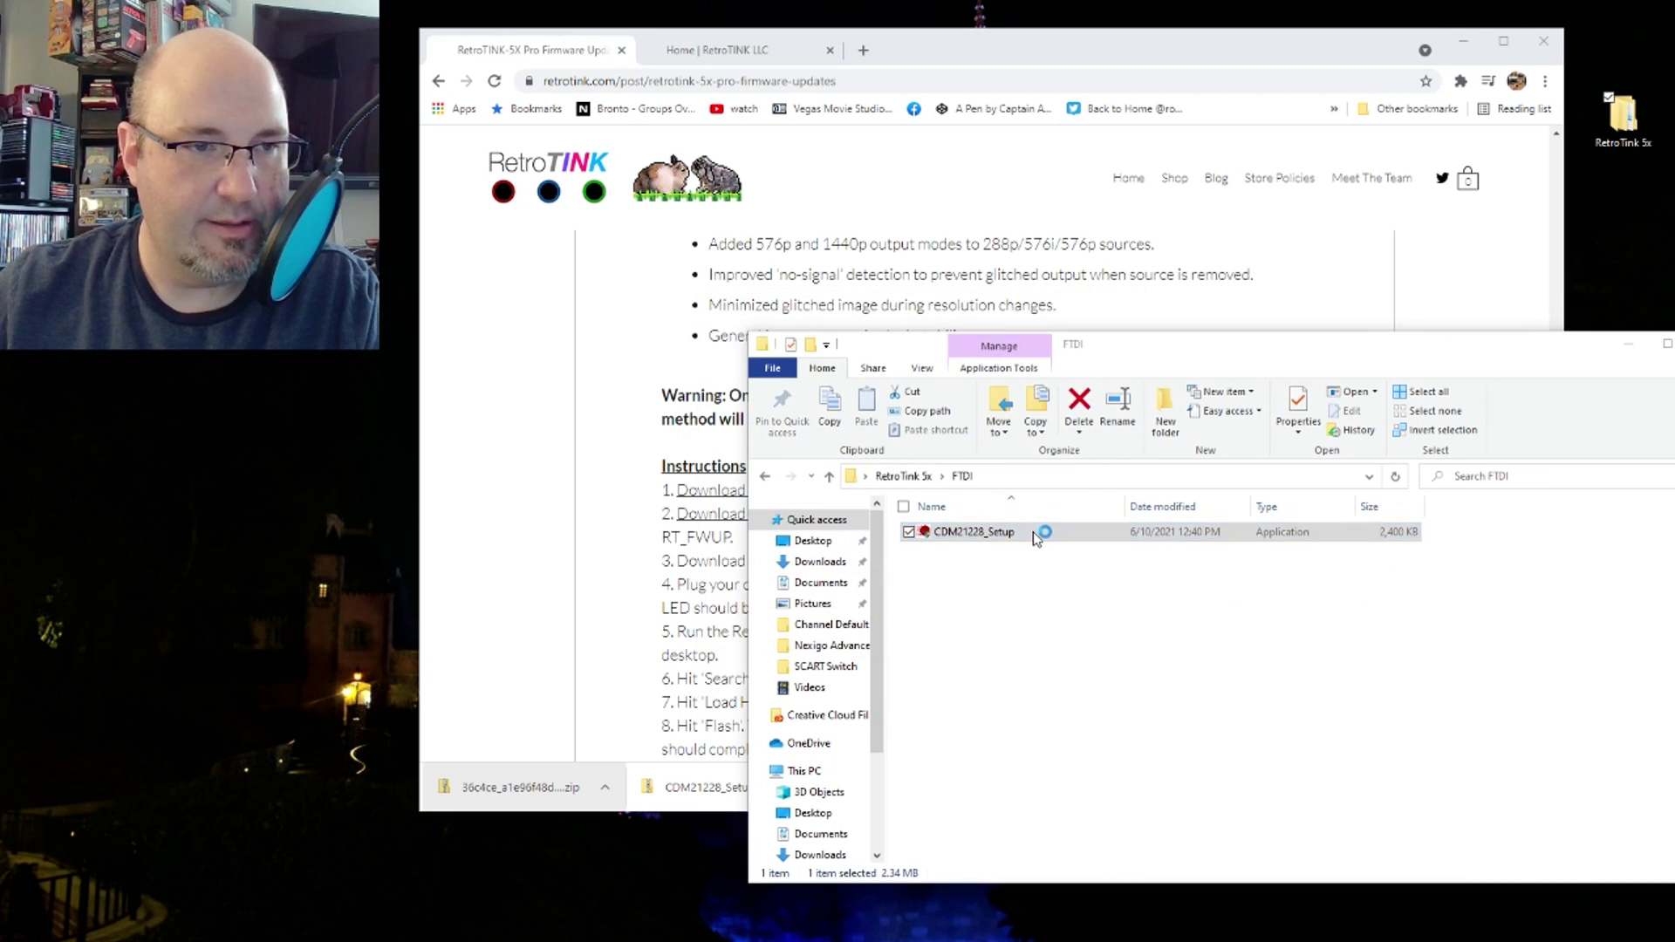
double_click(1036, 537)
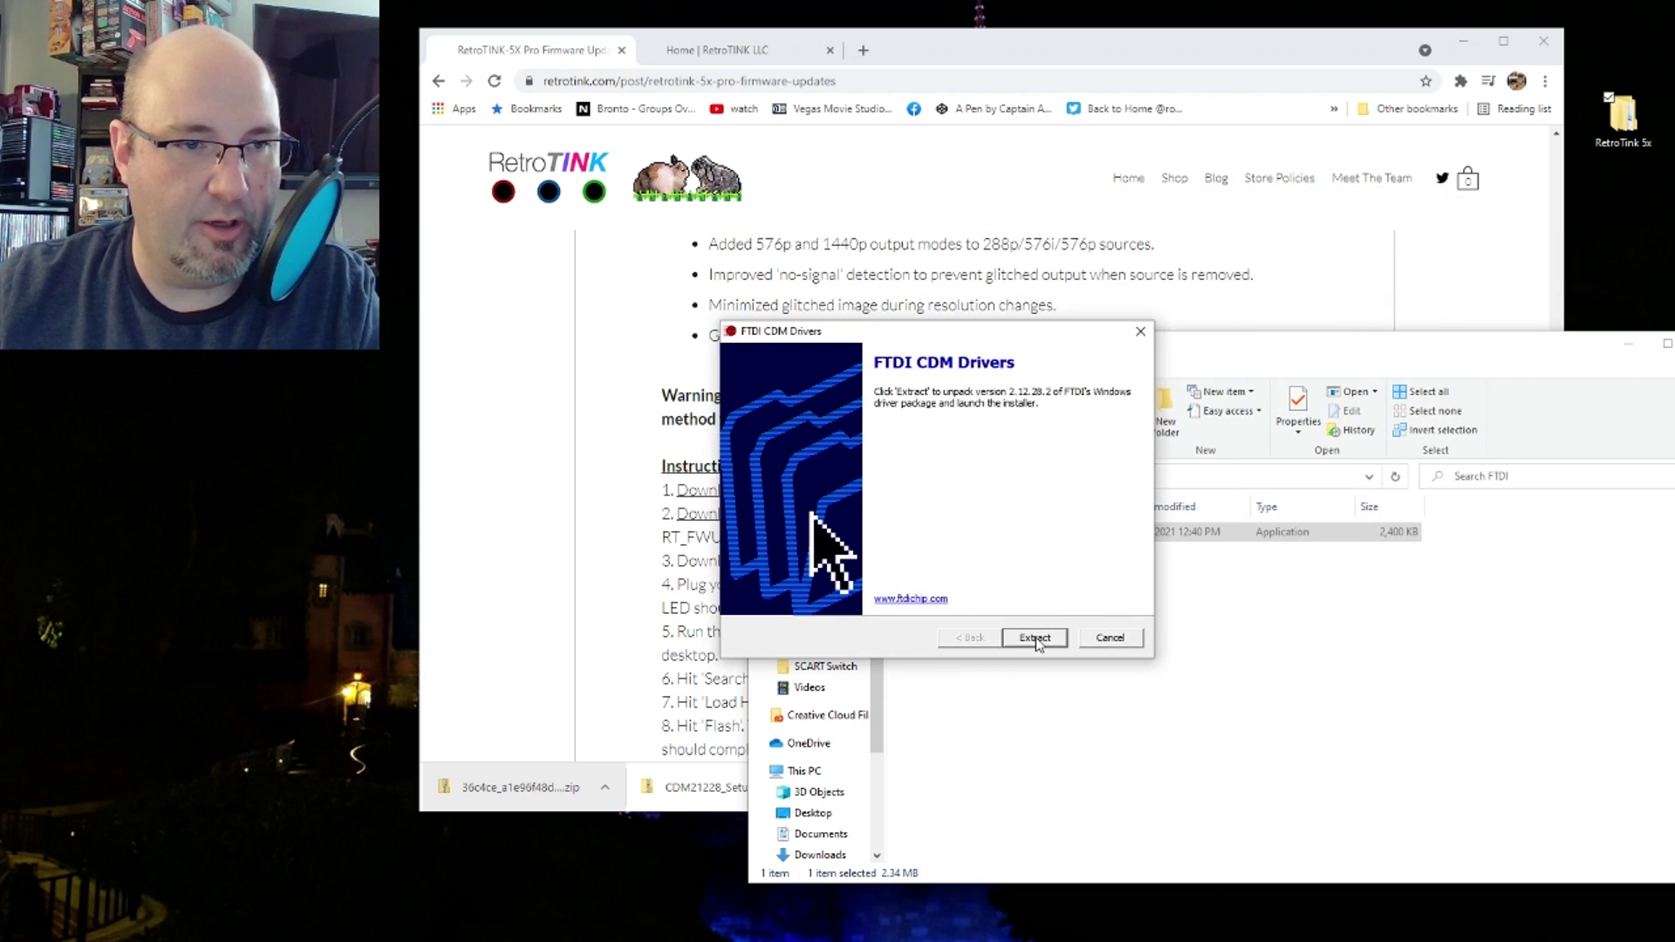
click(1036, 642)
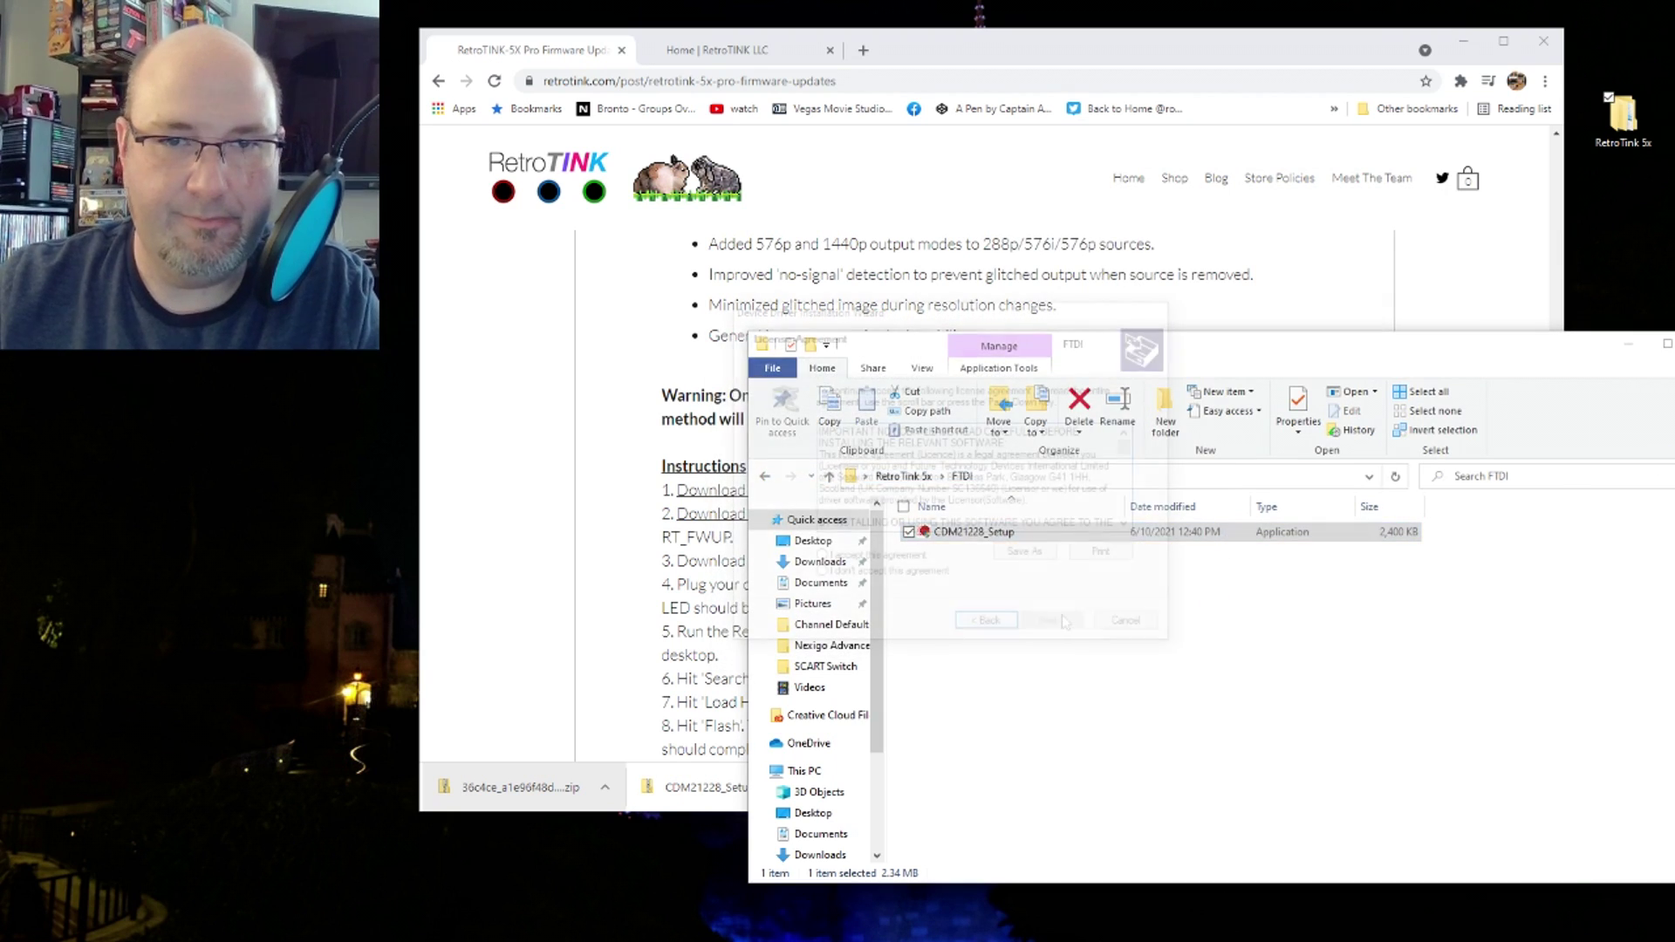
click(823, 555)
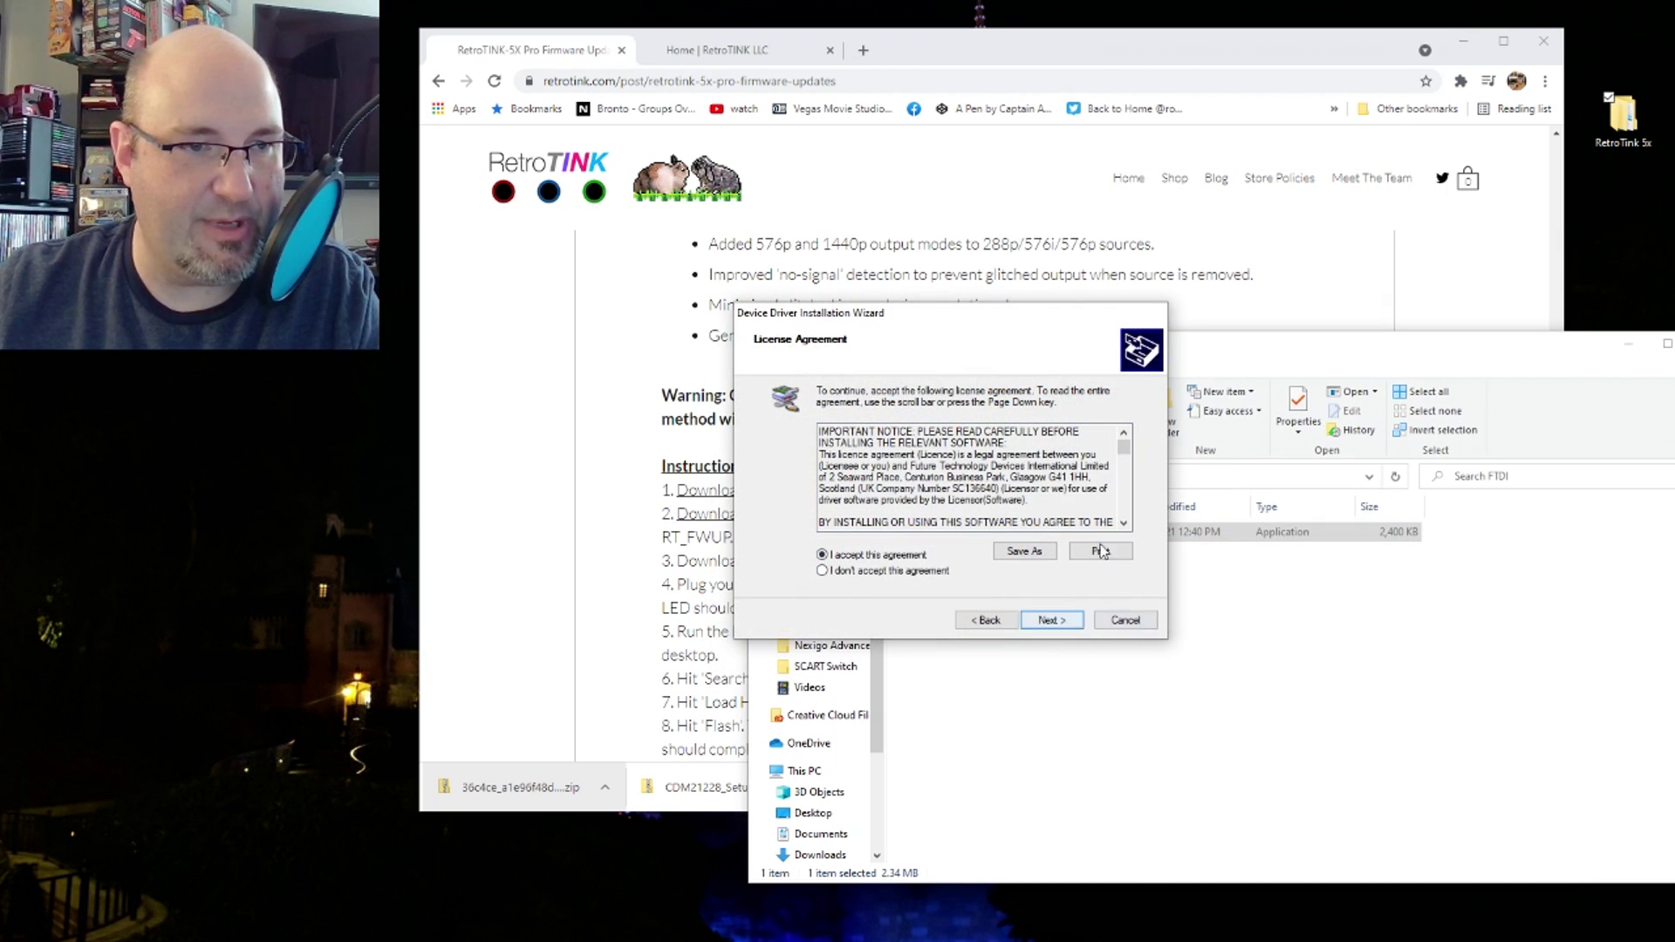
click(1061, 621)
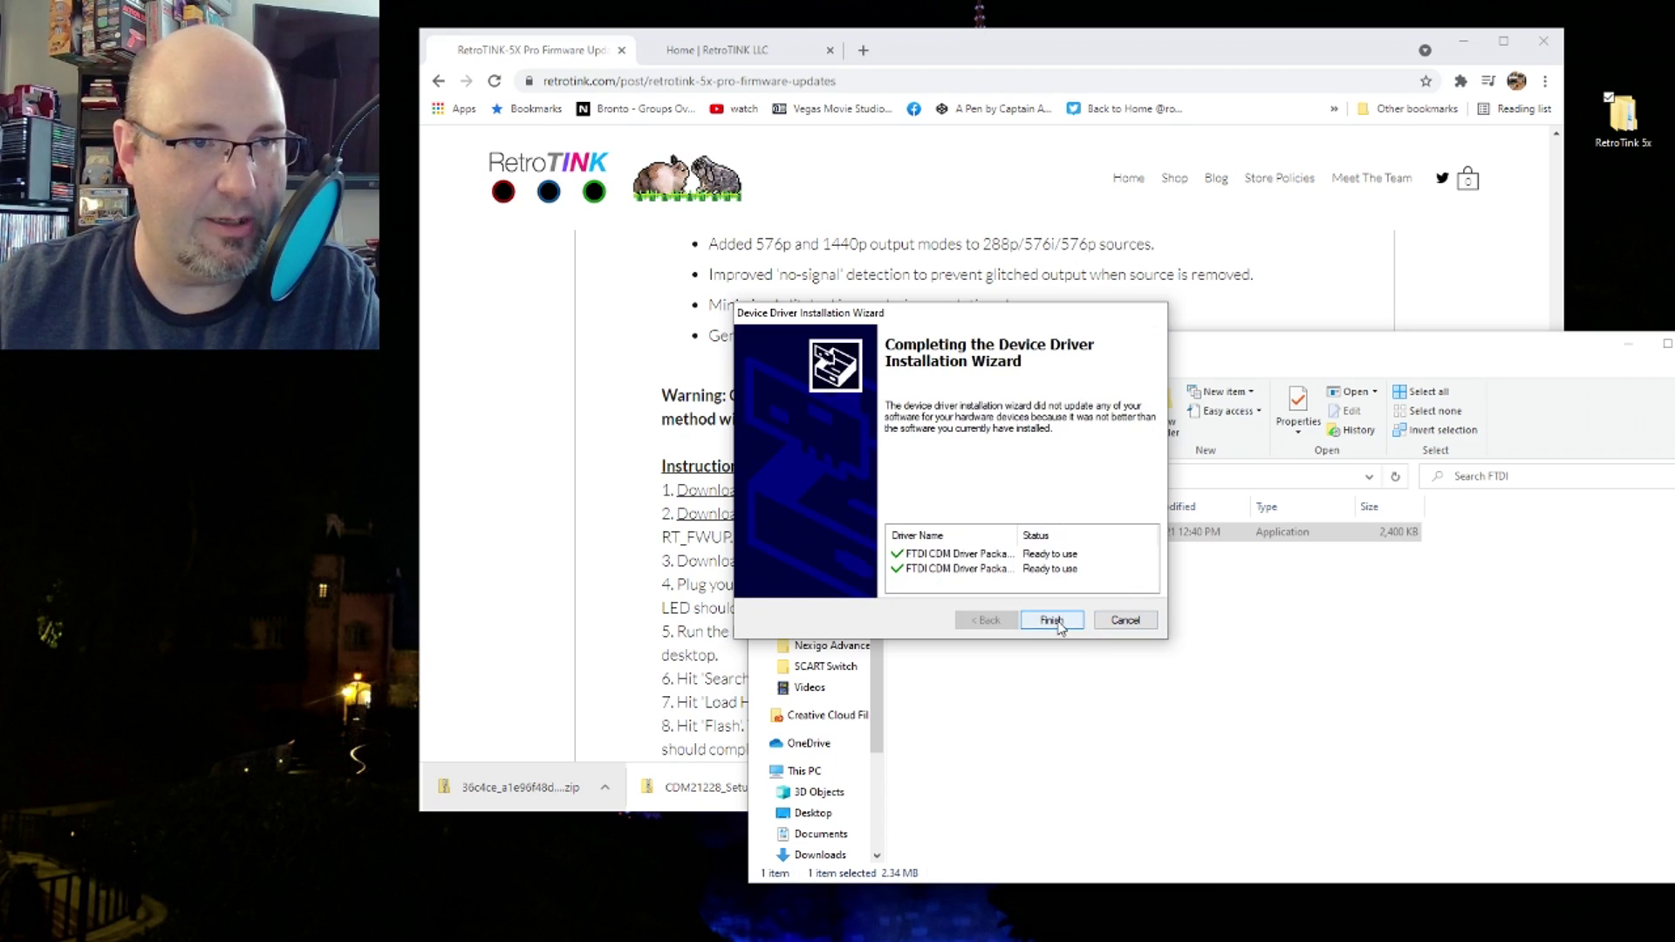
click(1056, 622)
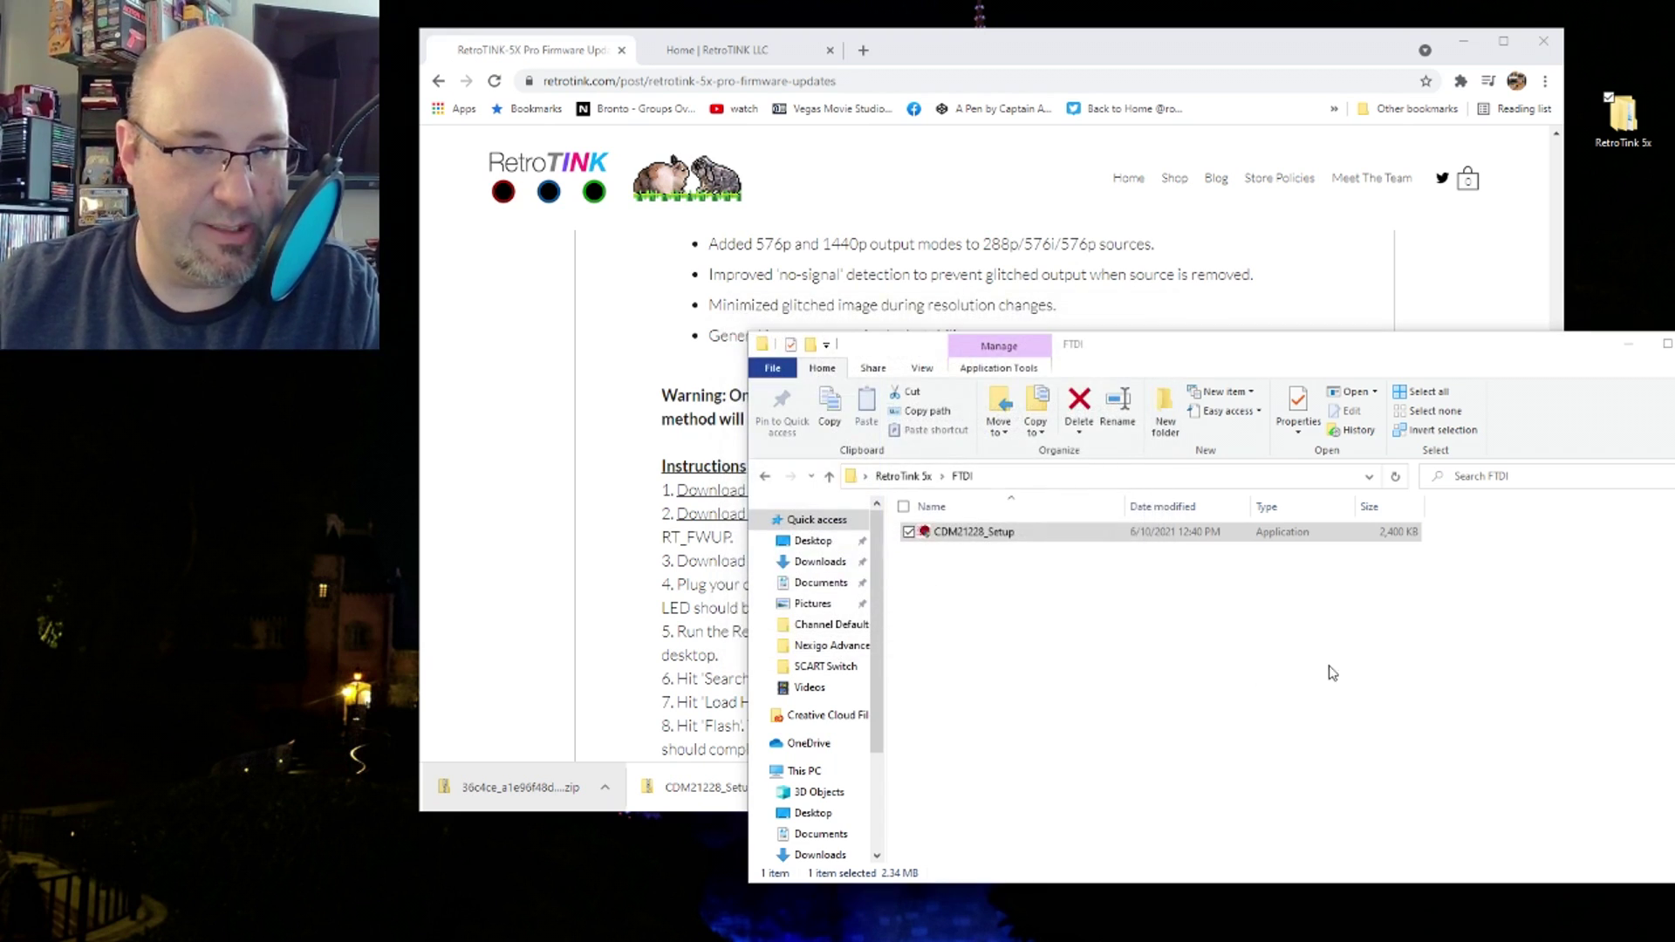
click(904, 476)
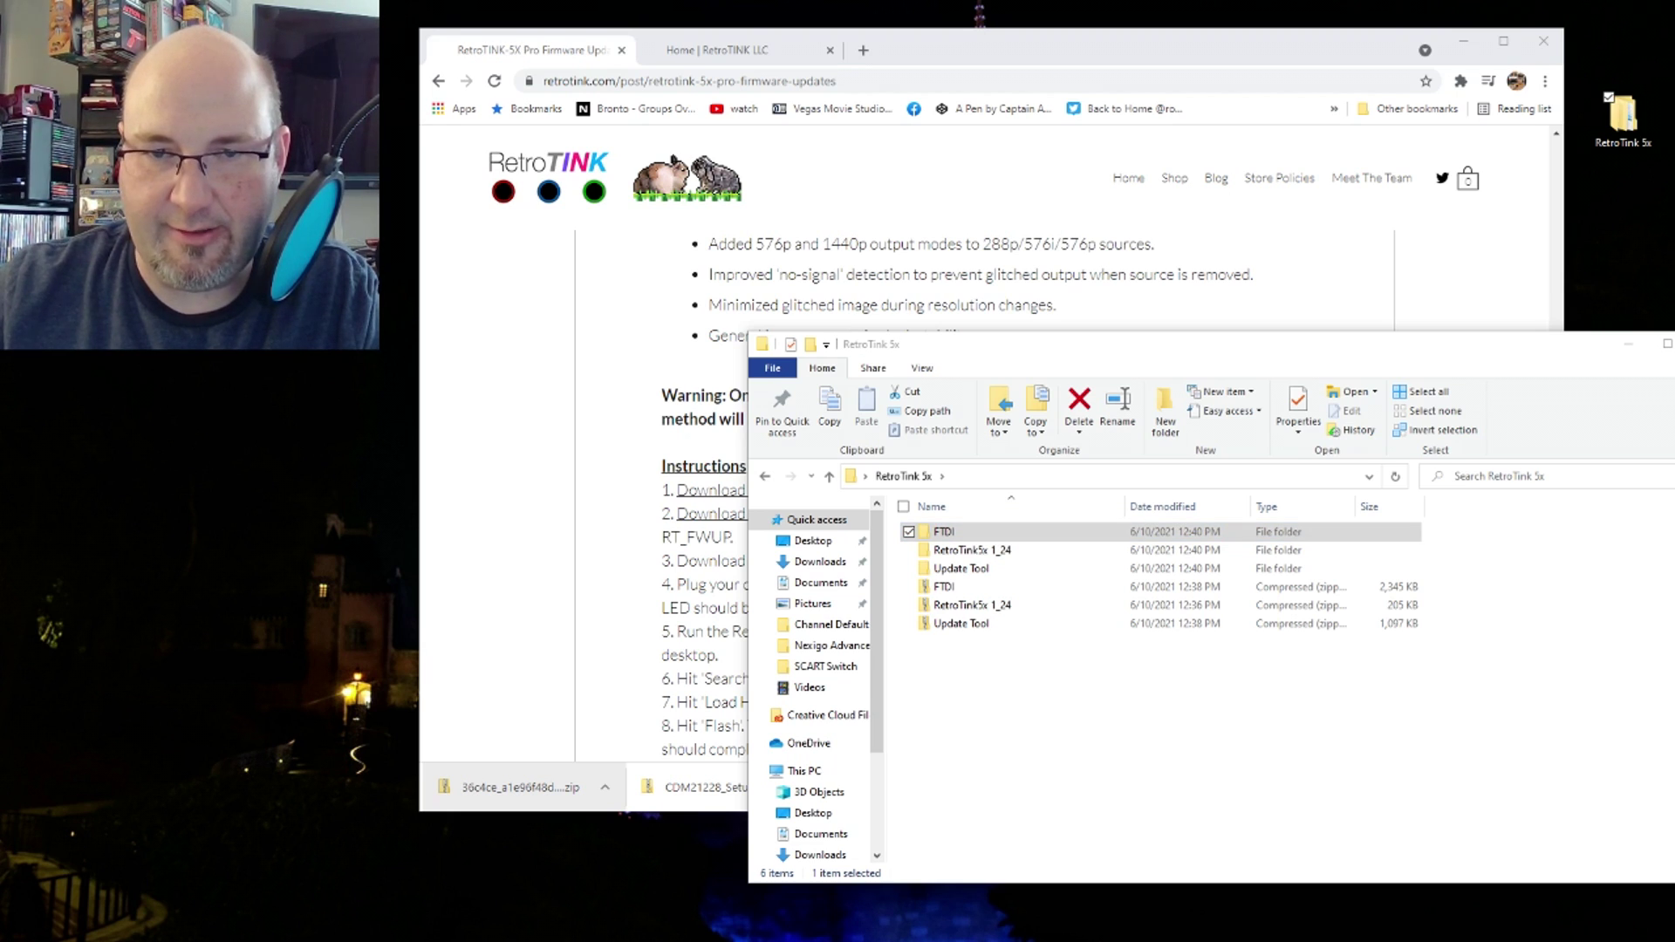
- Drag the RetroTINK Firmware Tool shortcut to the desktop, launch it and centre the updater window
drag(1554, 18, 1616, 206)
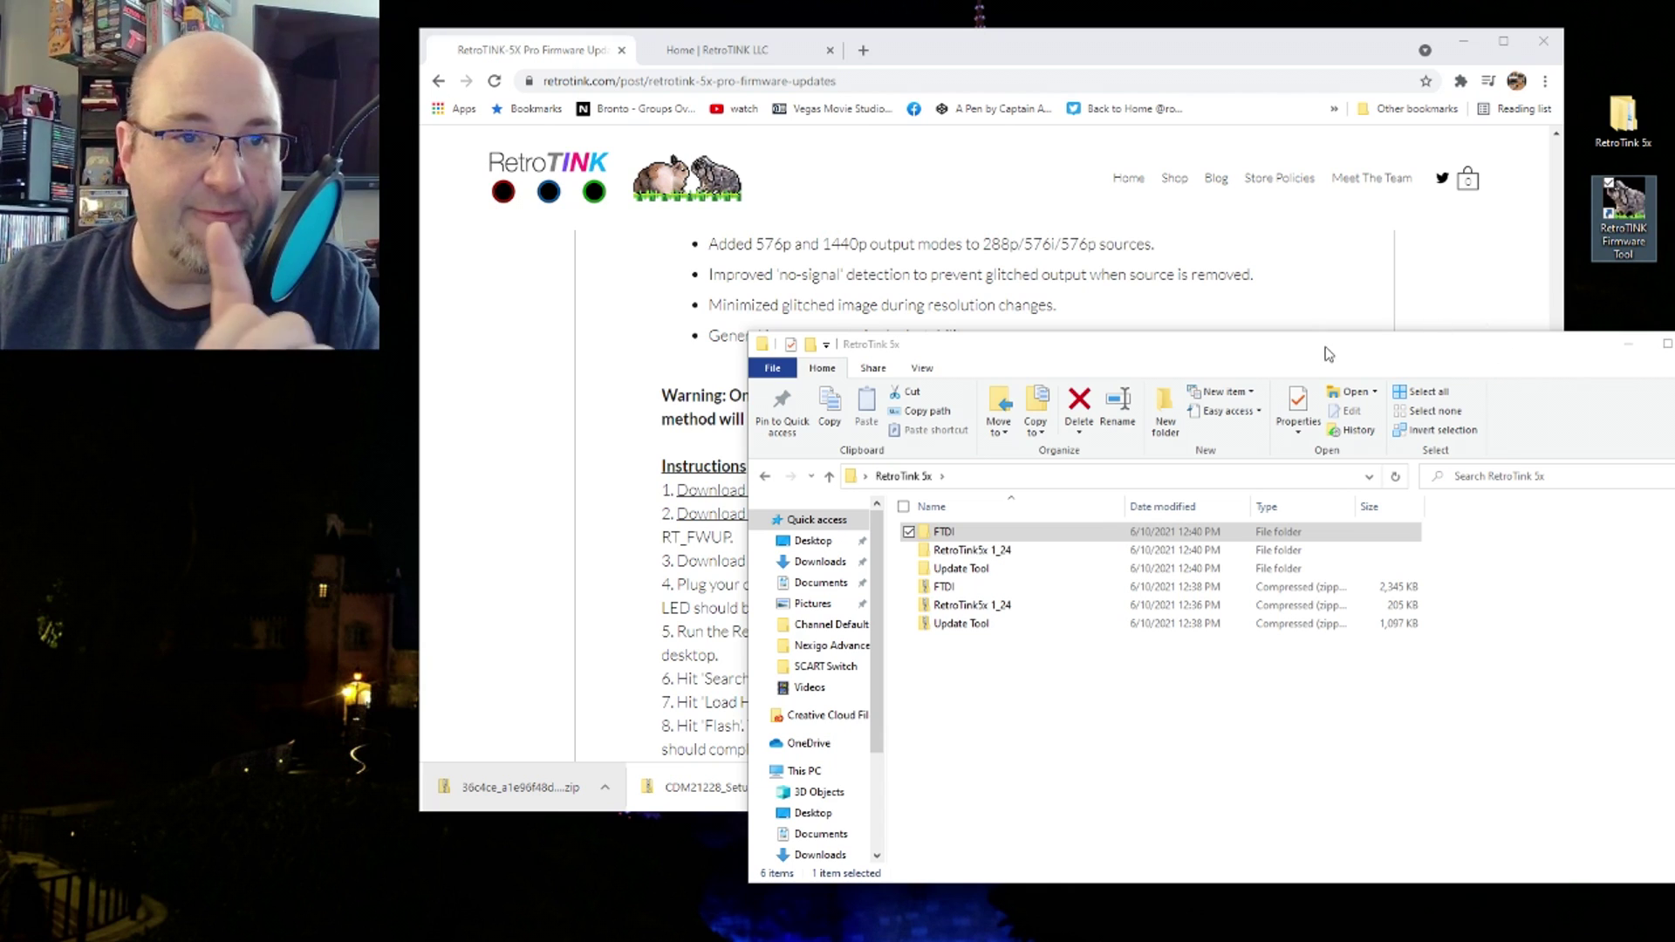
double_click(1647, 231)
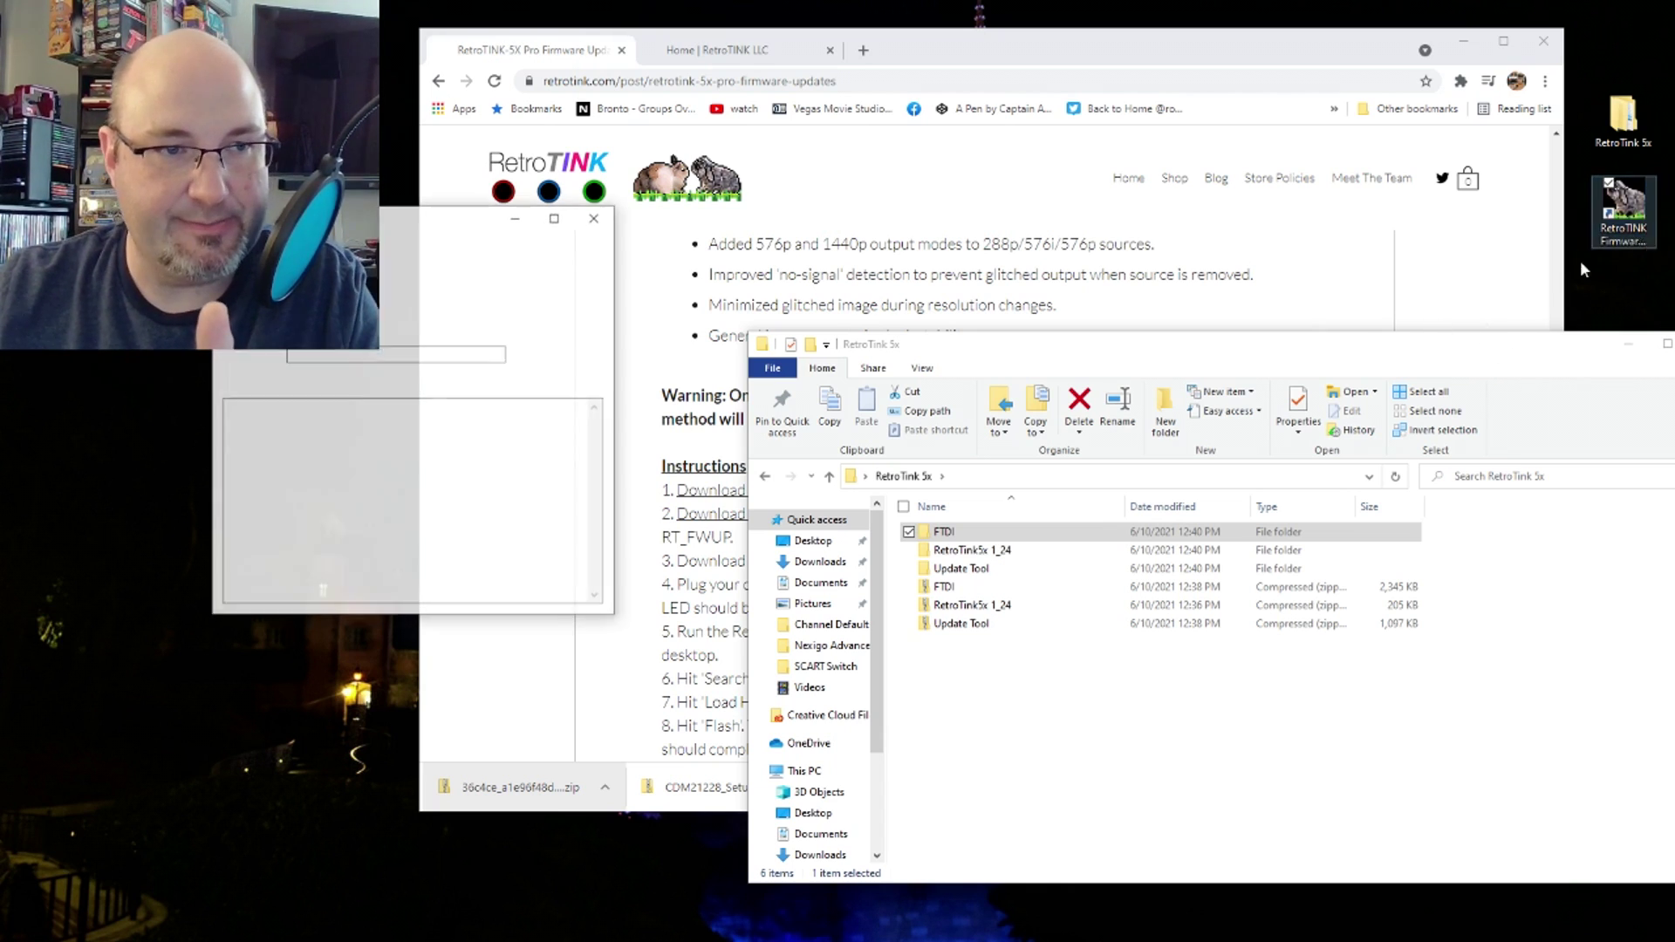
drag(457, 225, 1012, 231)
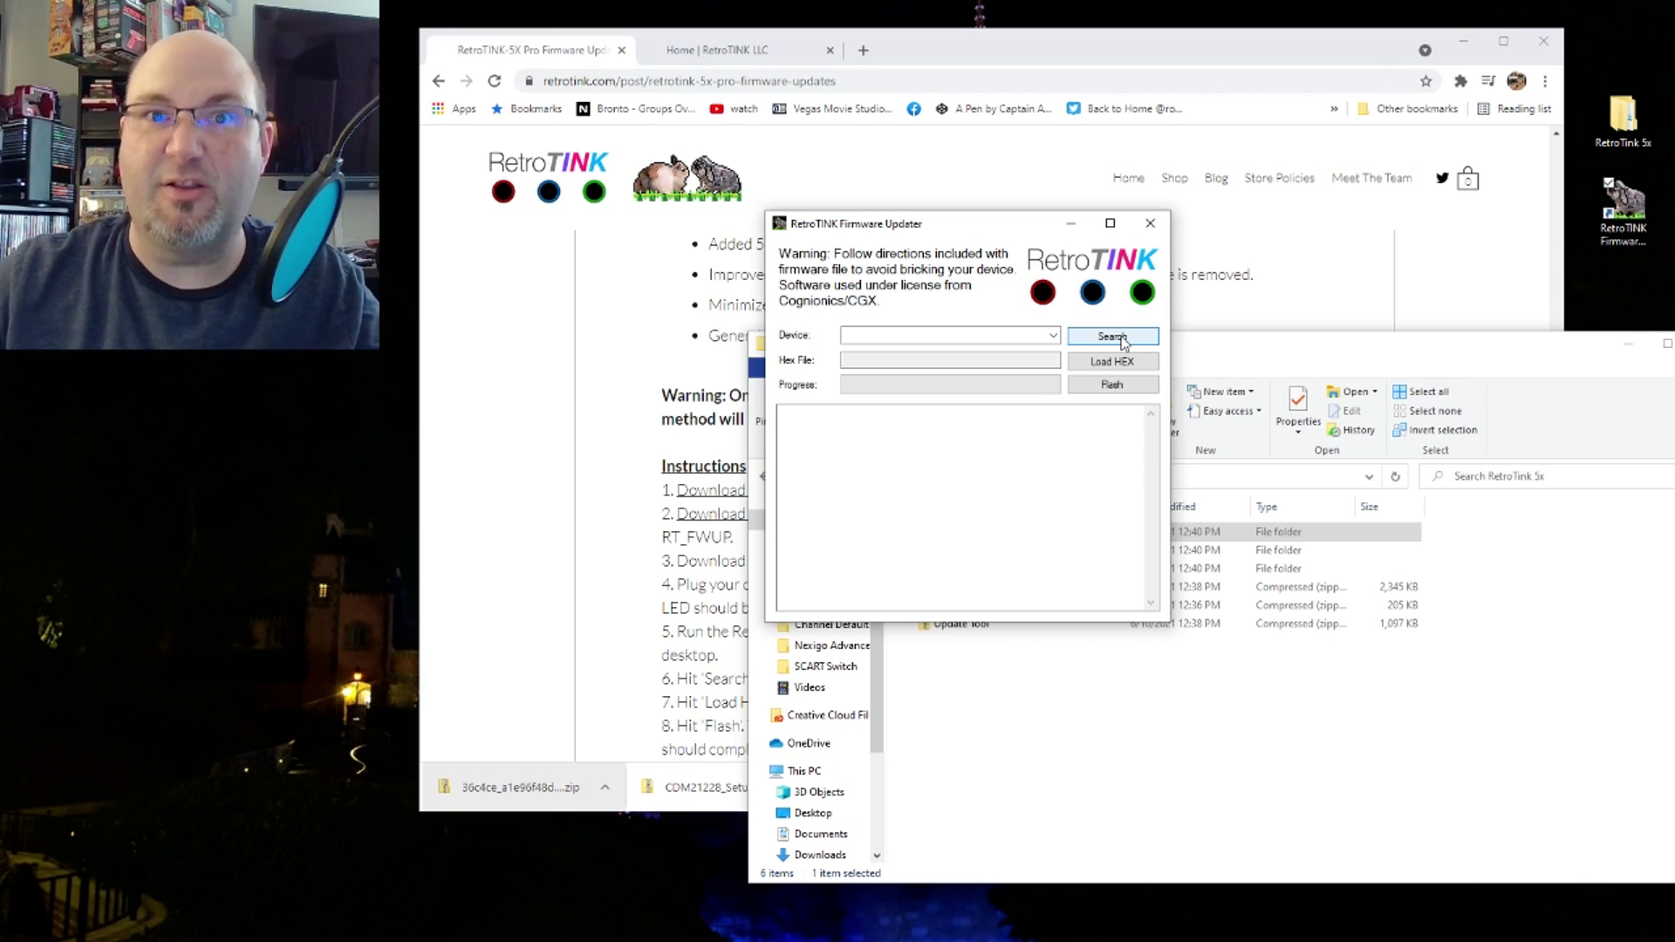
- Detect the FT232R USB UART device, load RT5X_SDRAM_V124.hex from Desktop > RetroTink 5x, and start flashing
click(1122, 340)
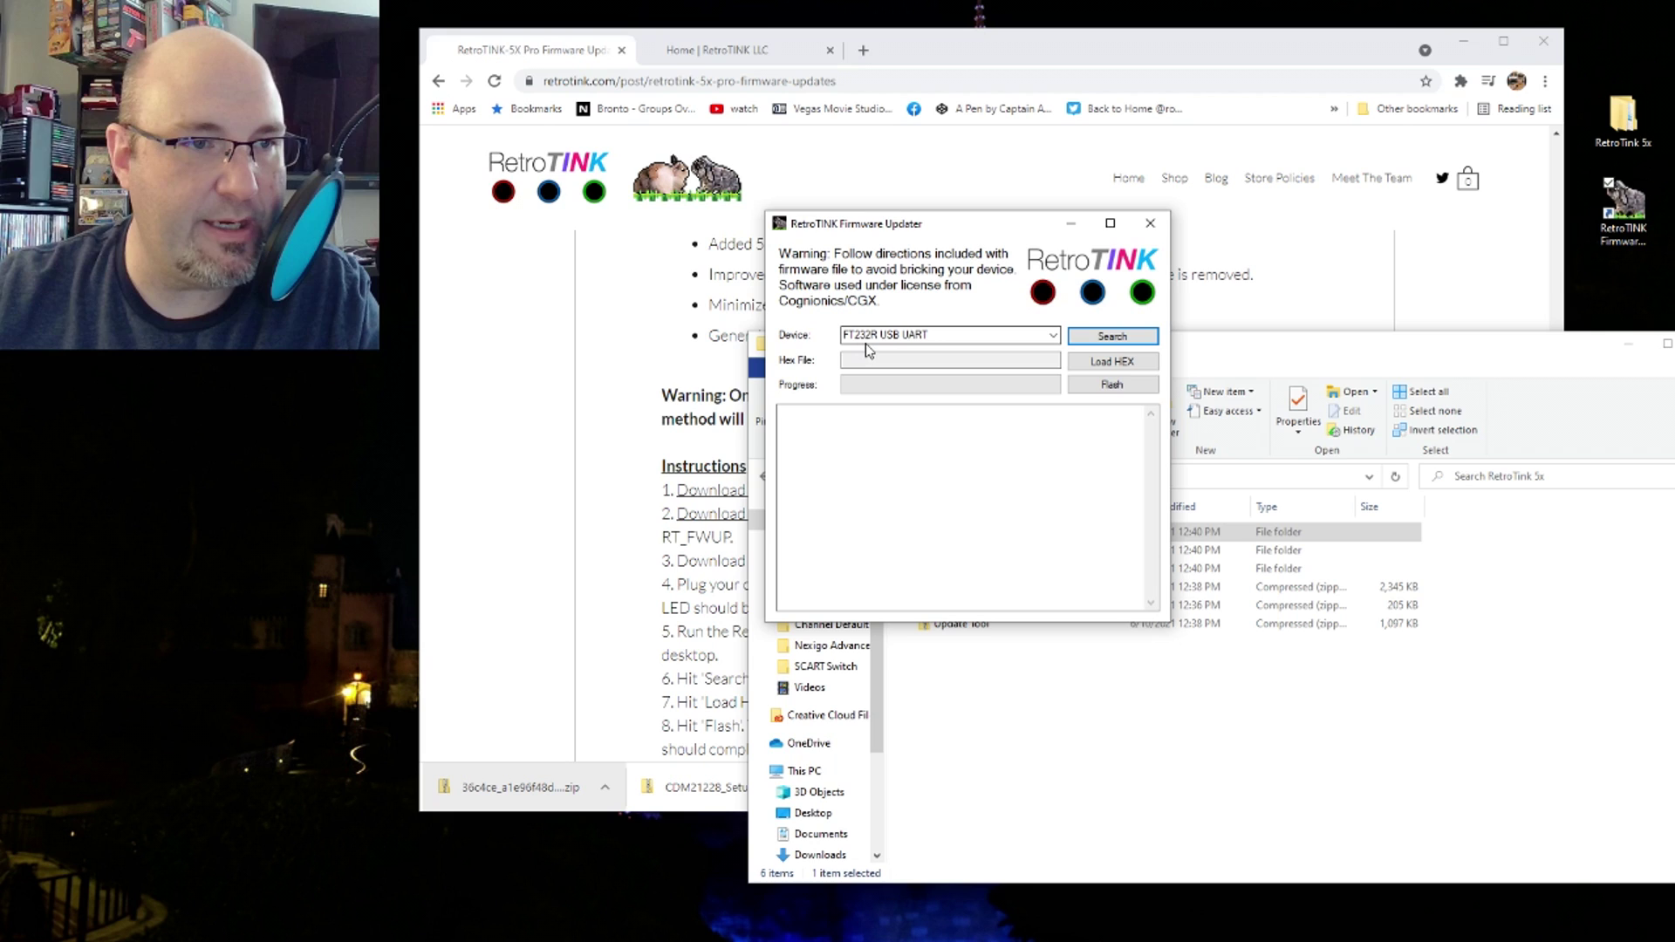
click(1125, 363)
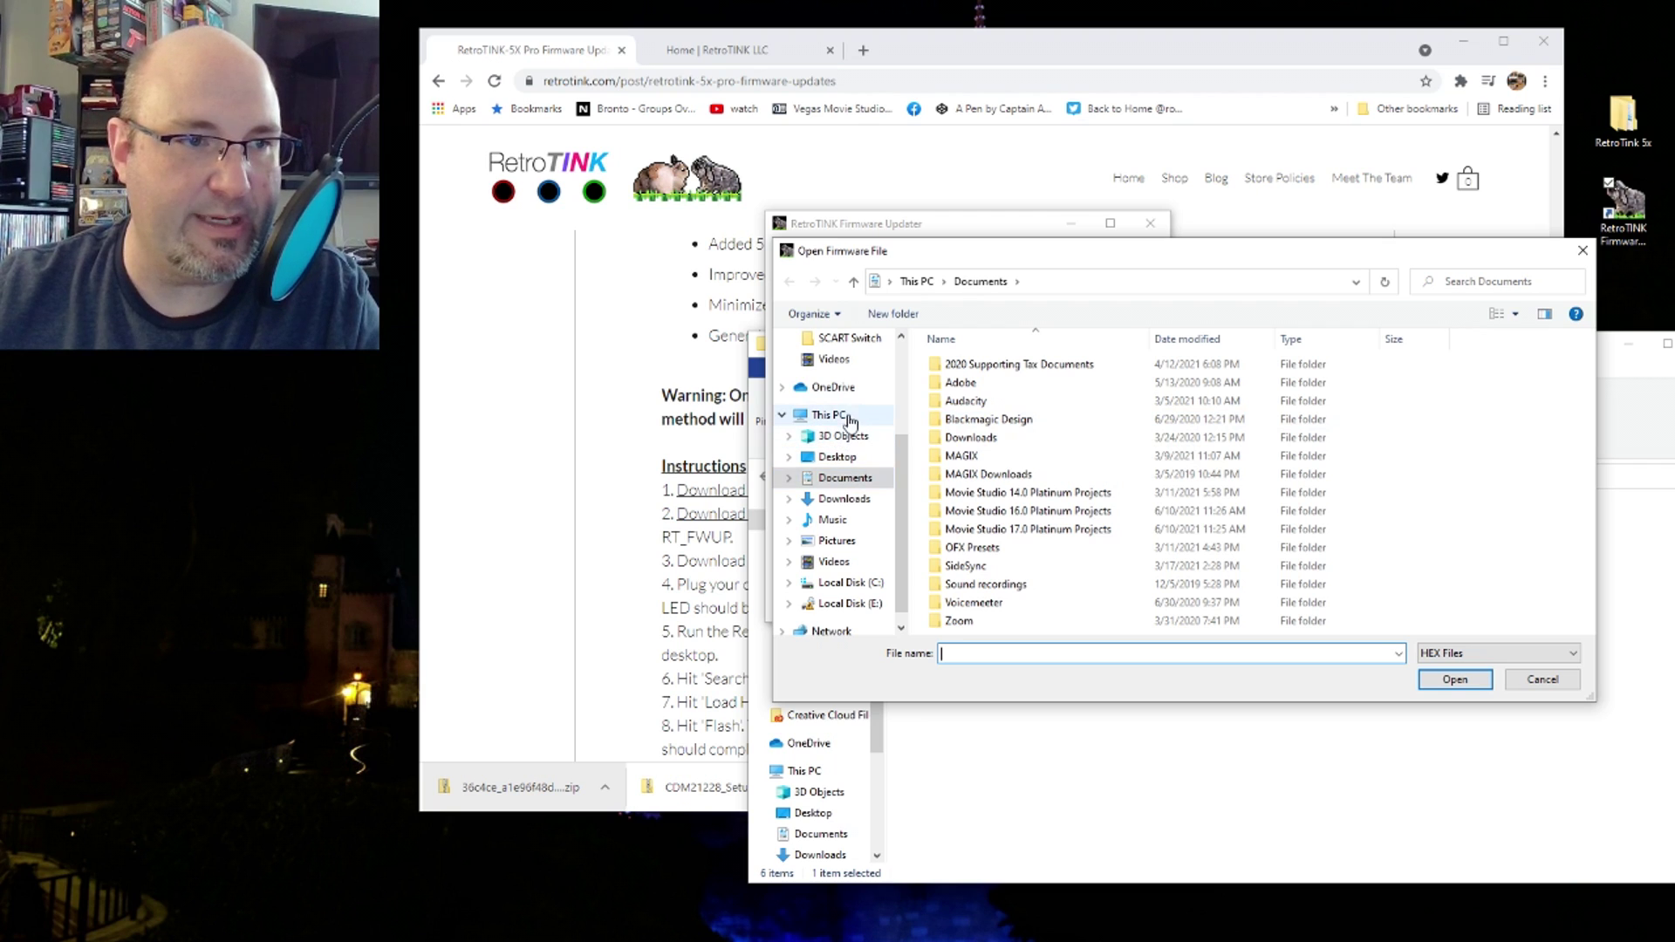
click(846, 418)
click(836, 459)
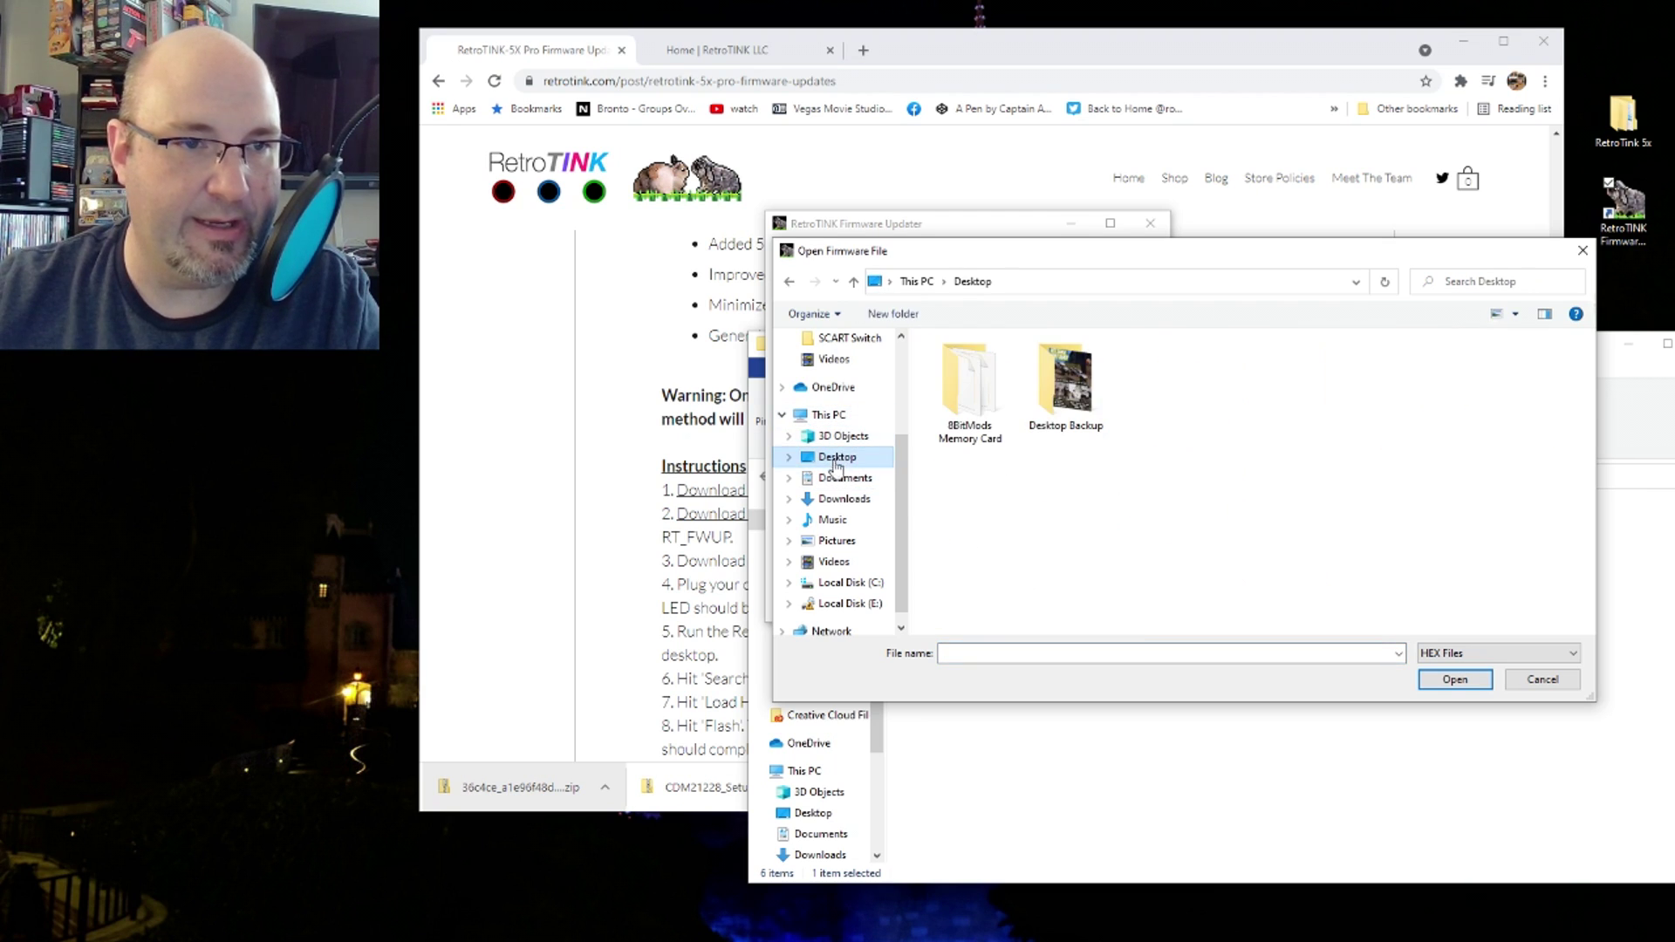
double_click(1451, 398)
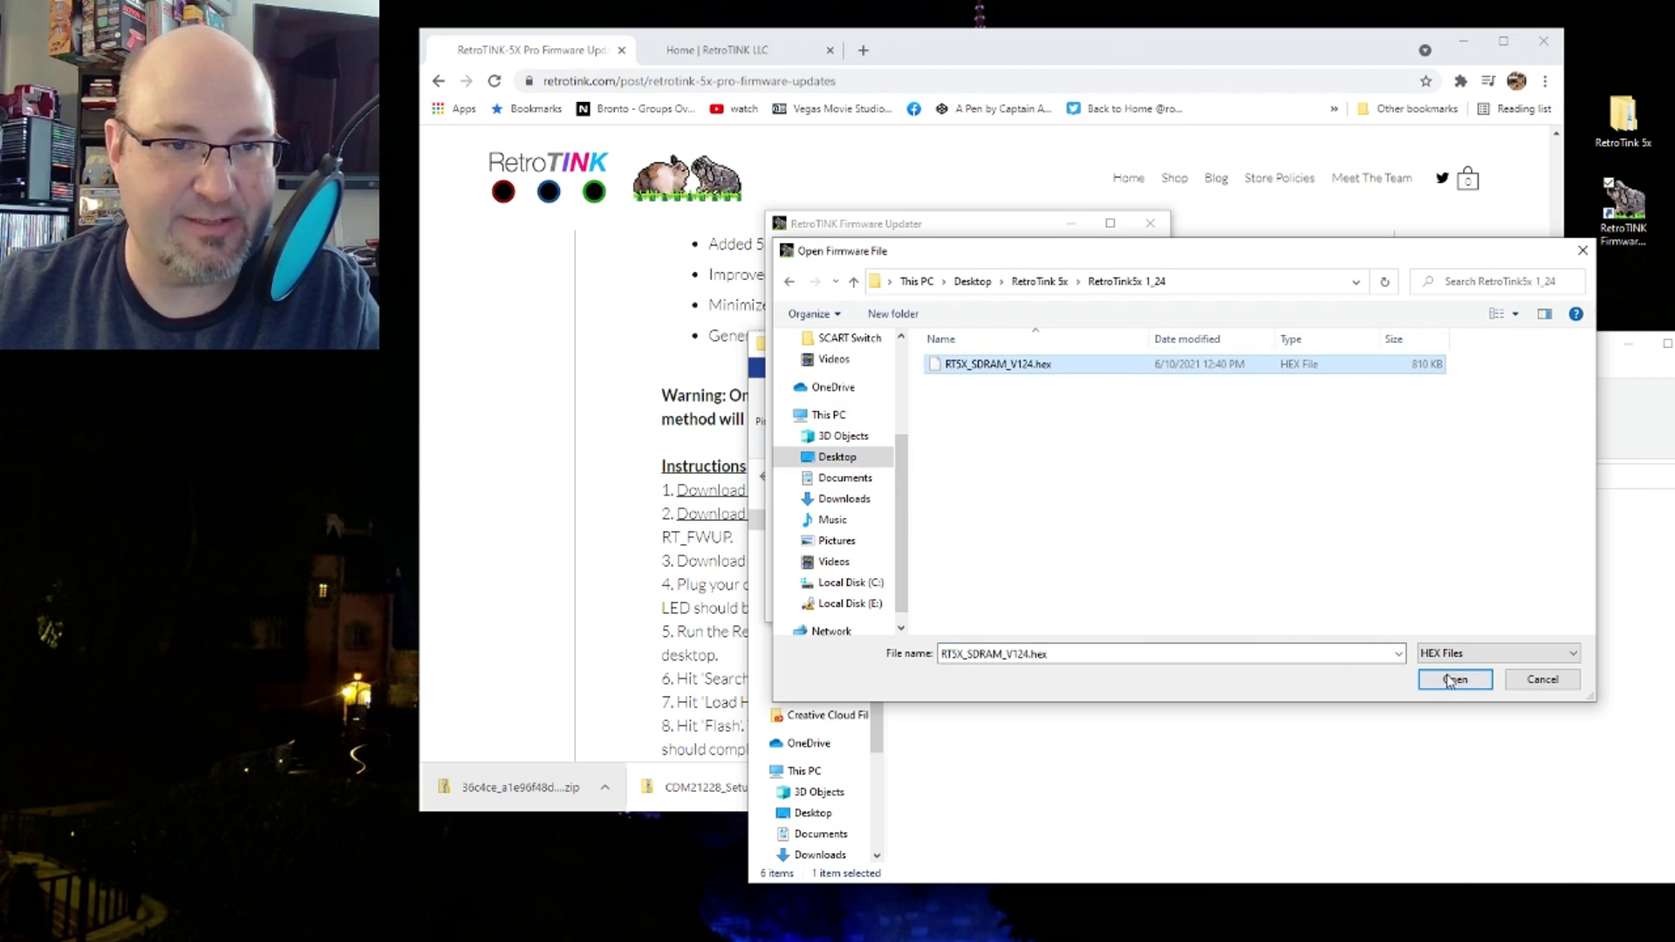
click(1450, 681)
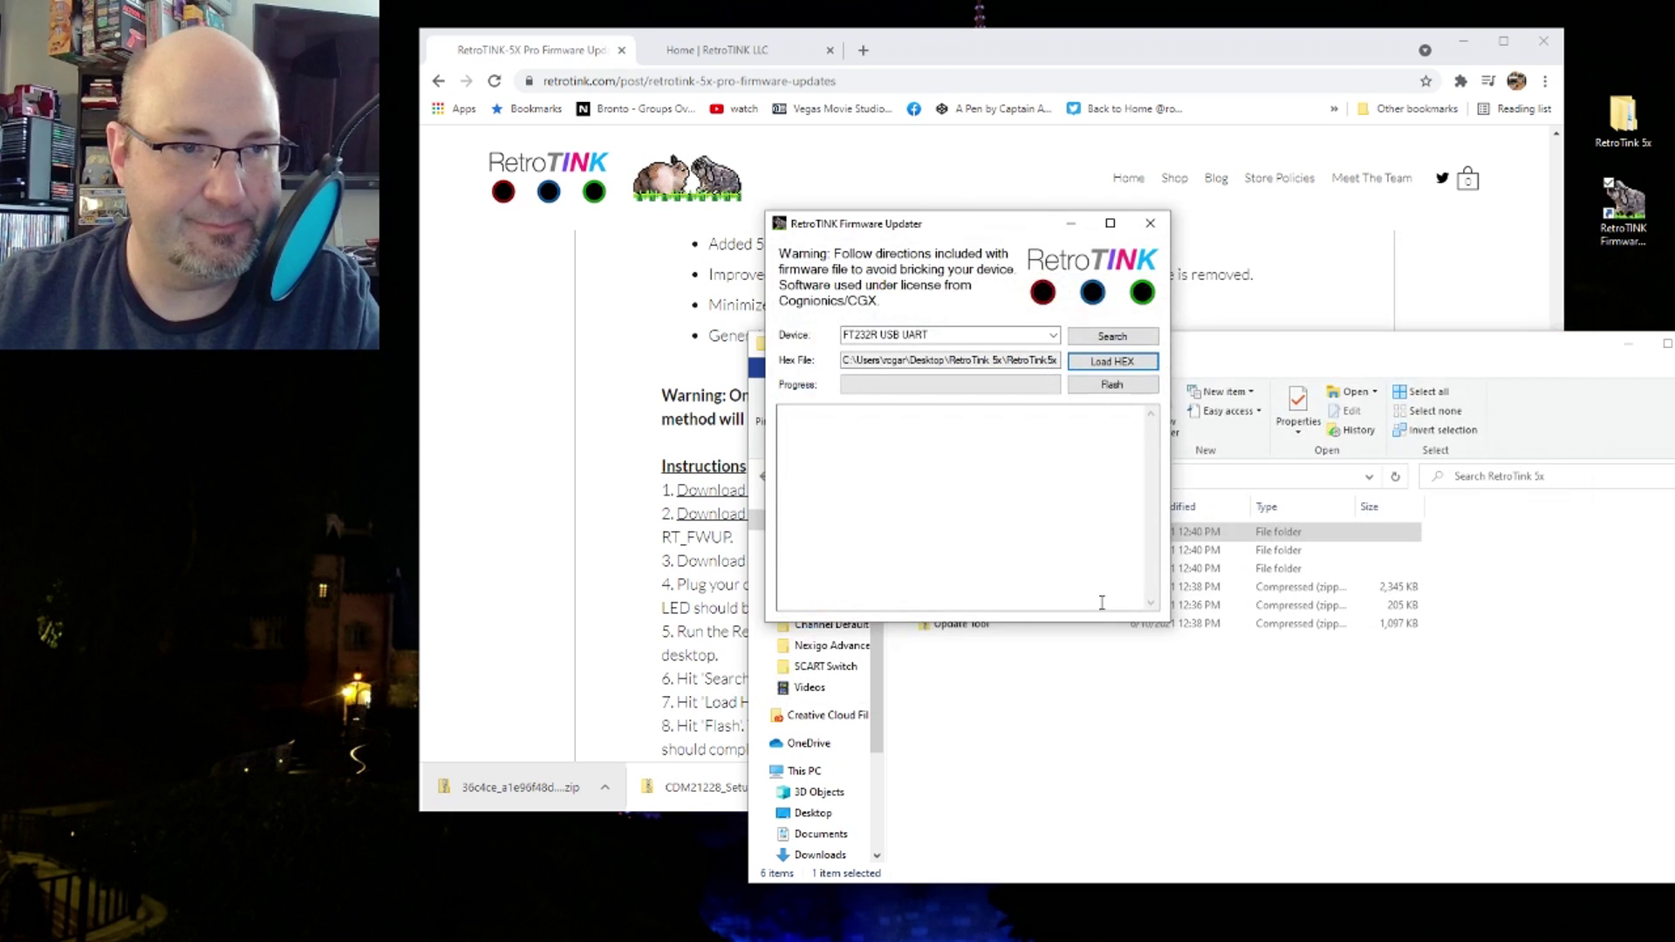
click(1128, 389)
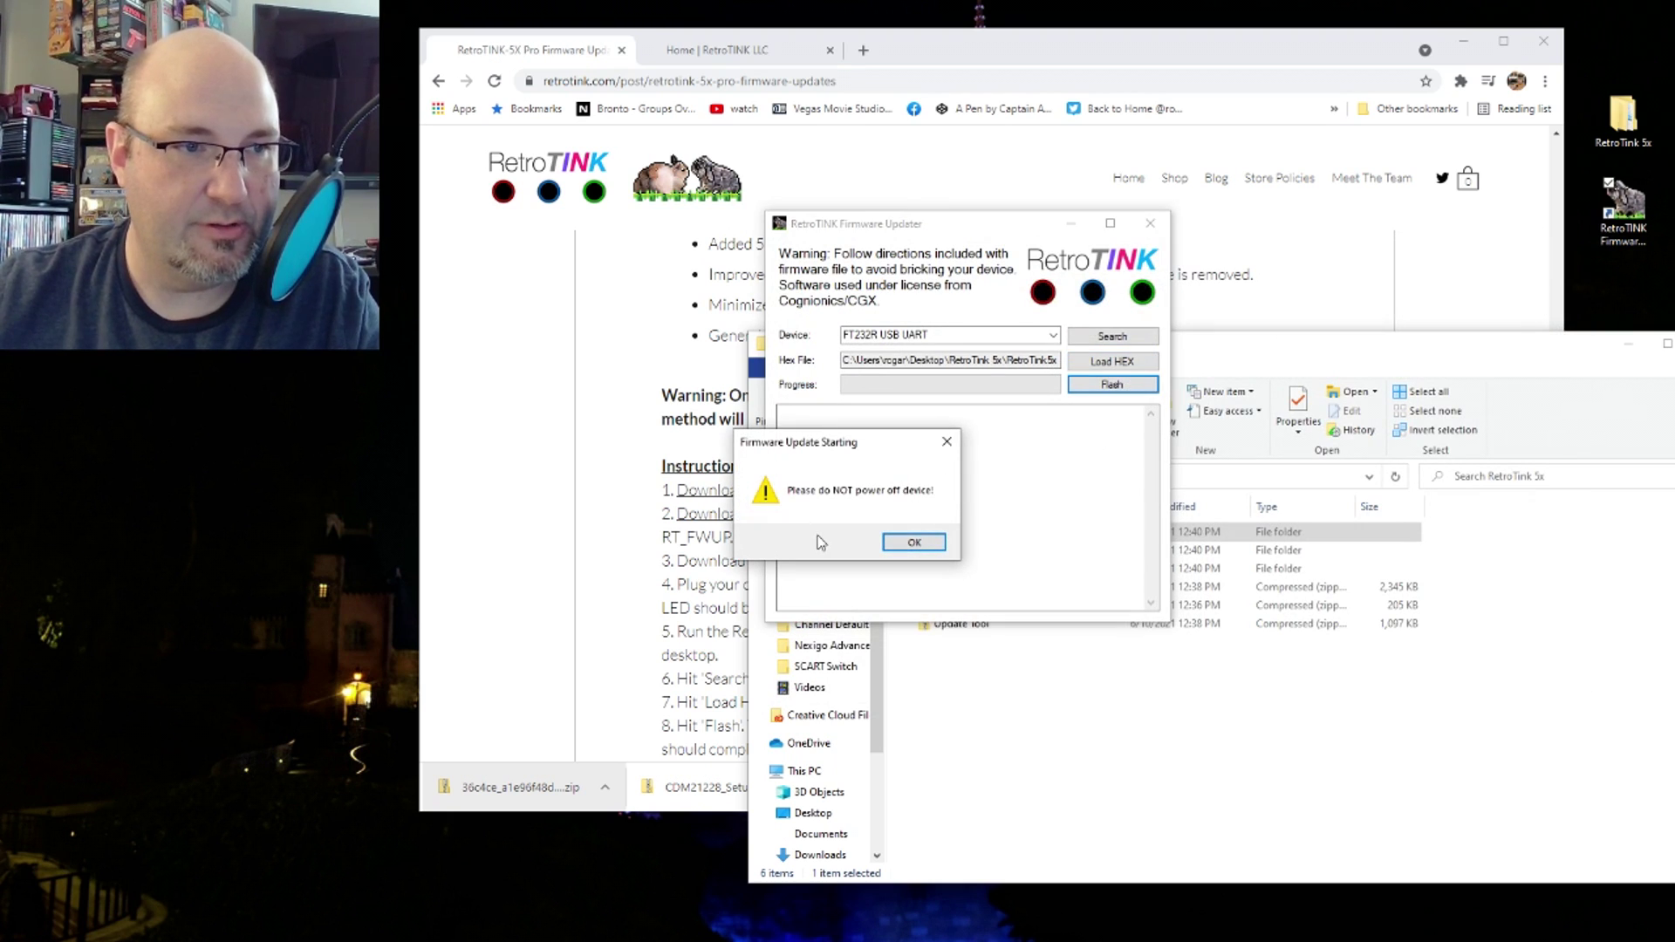
- Accept the Firmware Update Starting warning so blocks flash, then bring the Chrome instructions page forward
click(941, 545)
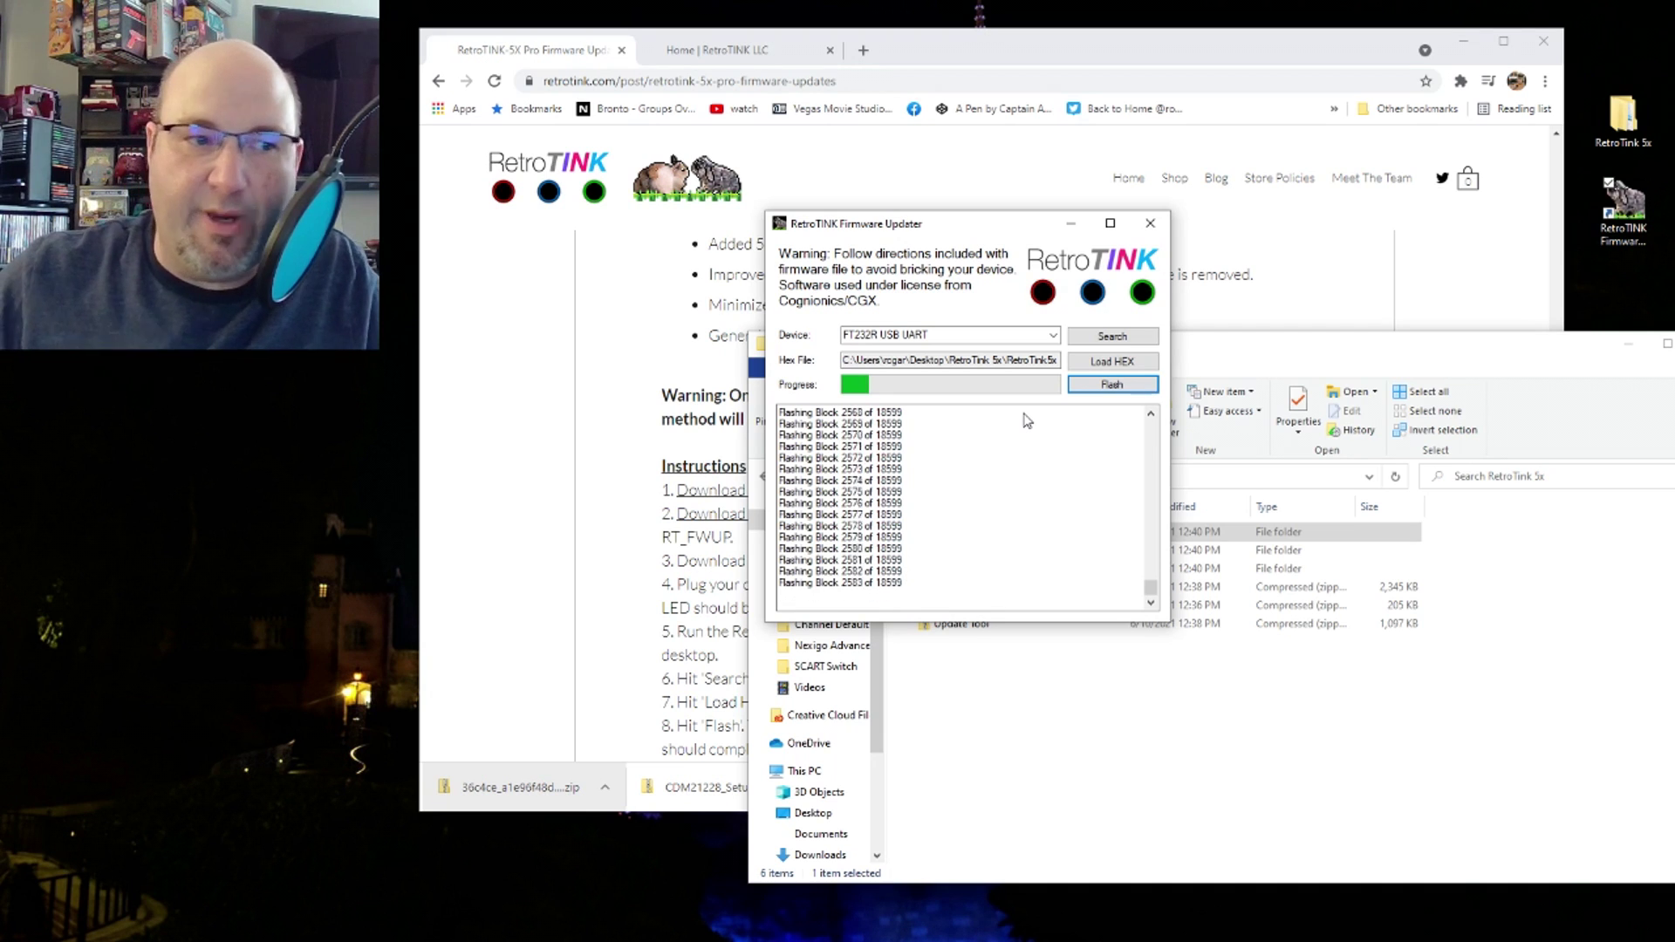
click(643, 649)
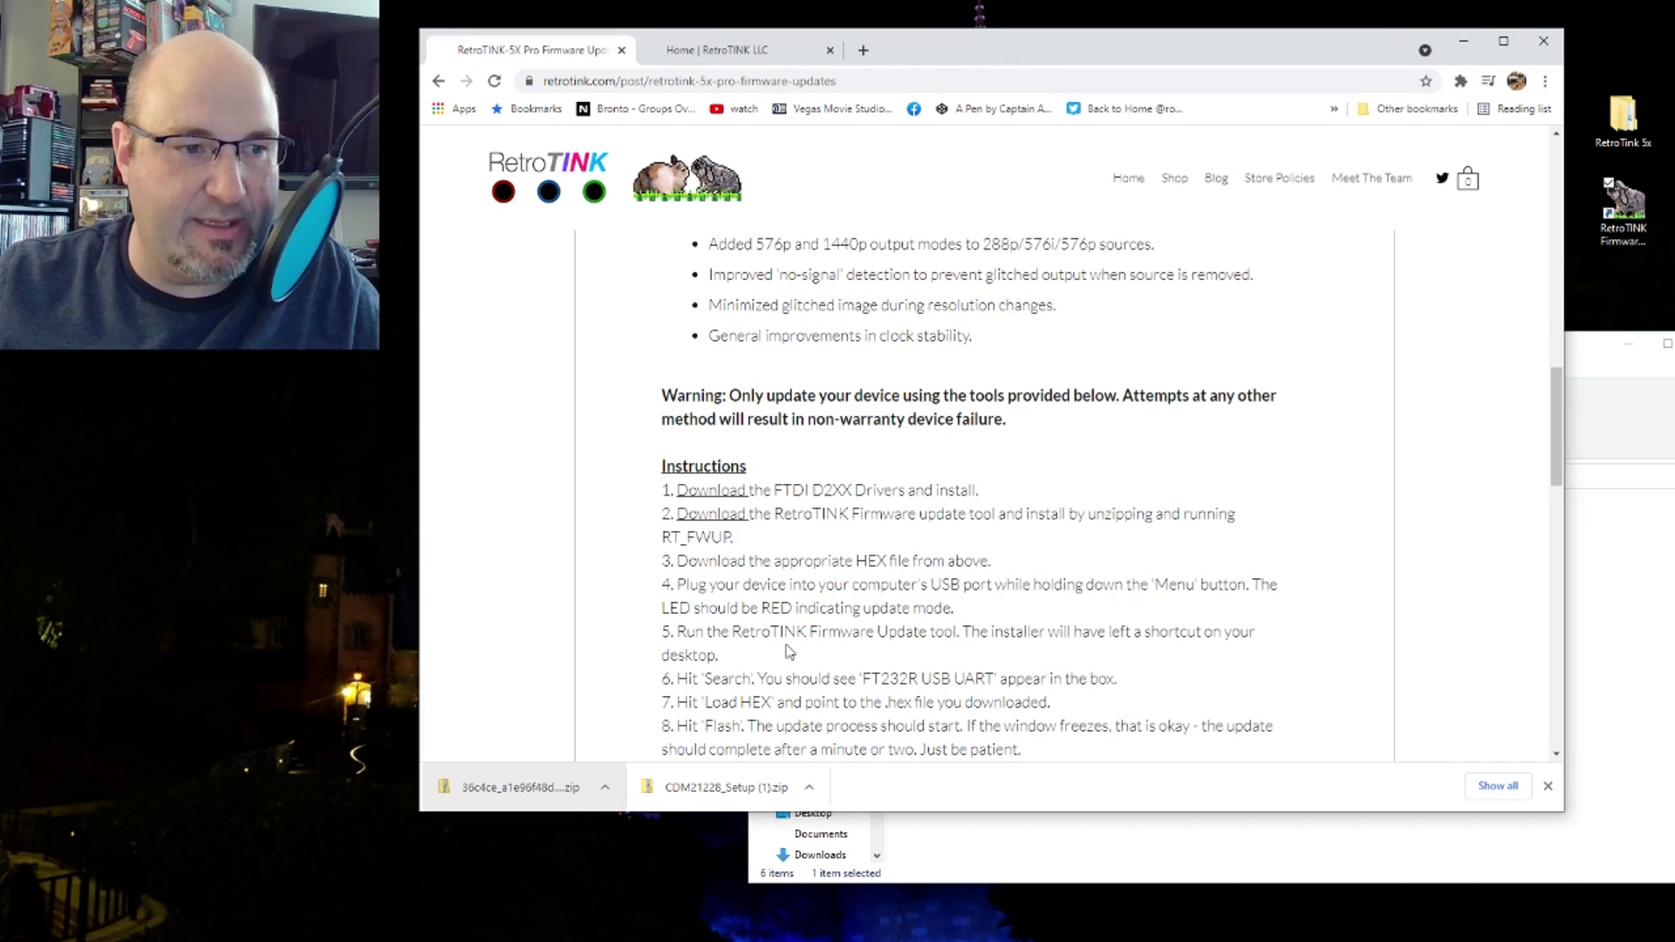
- Highlight the step 4 instruction text and close Chrome's downloads bar
scroll(858, 672, down, 2)
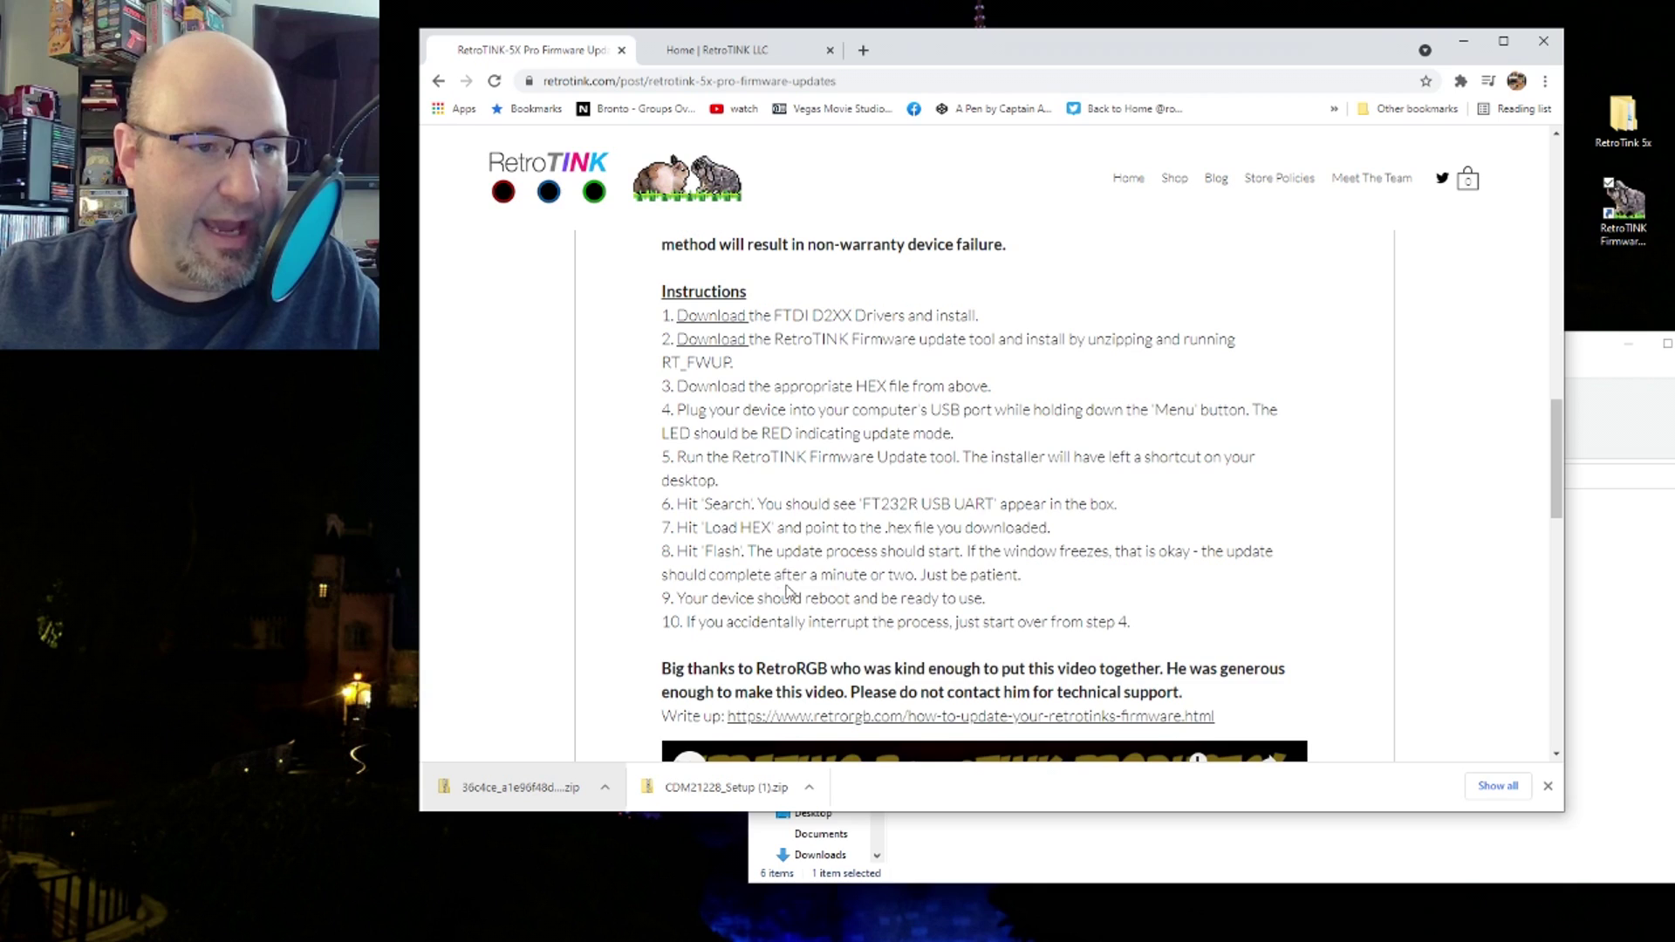
scroll(833, 625, up, 1)
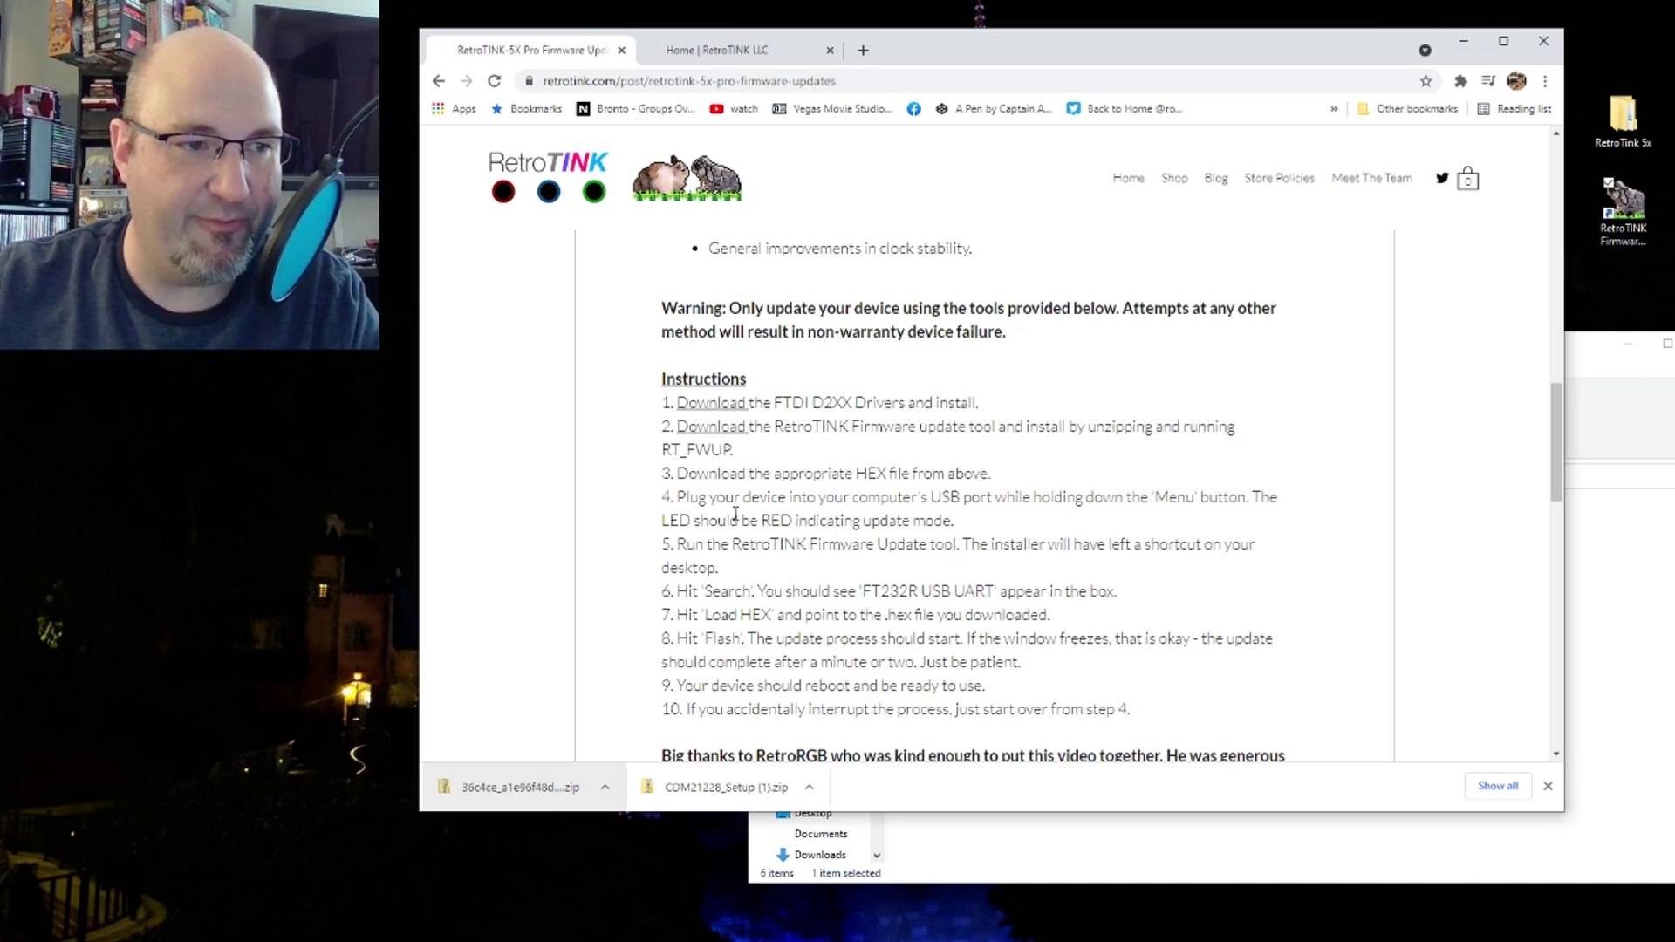
drag(667, 498, 976, 523)
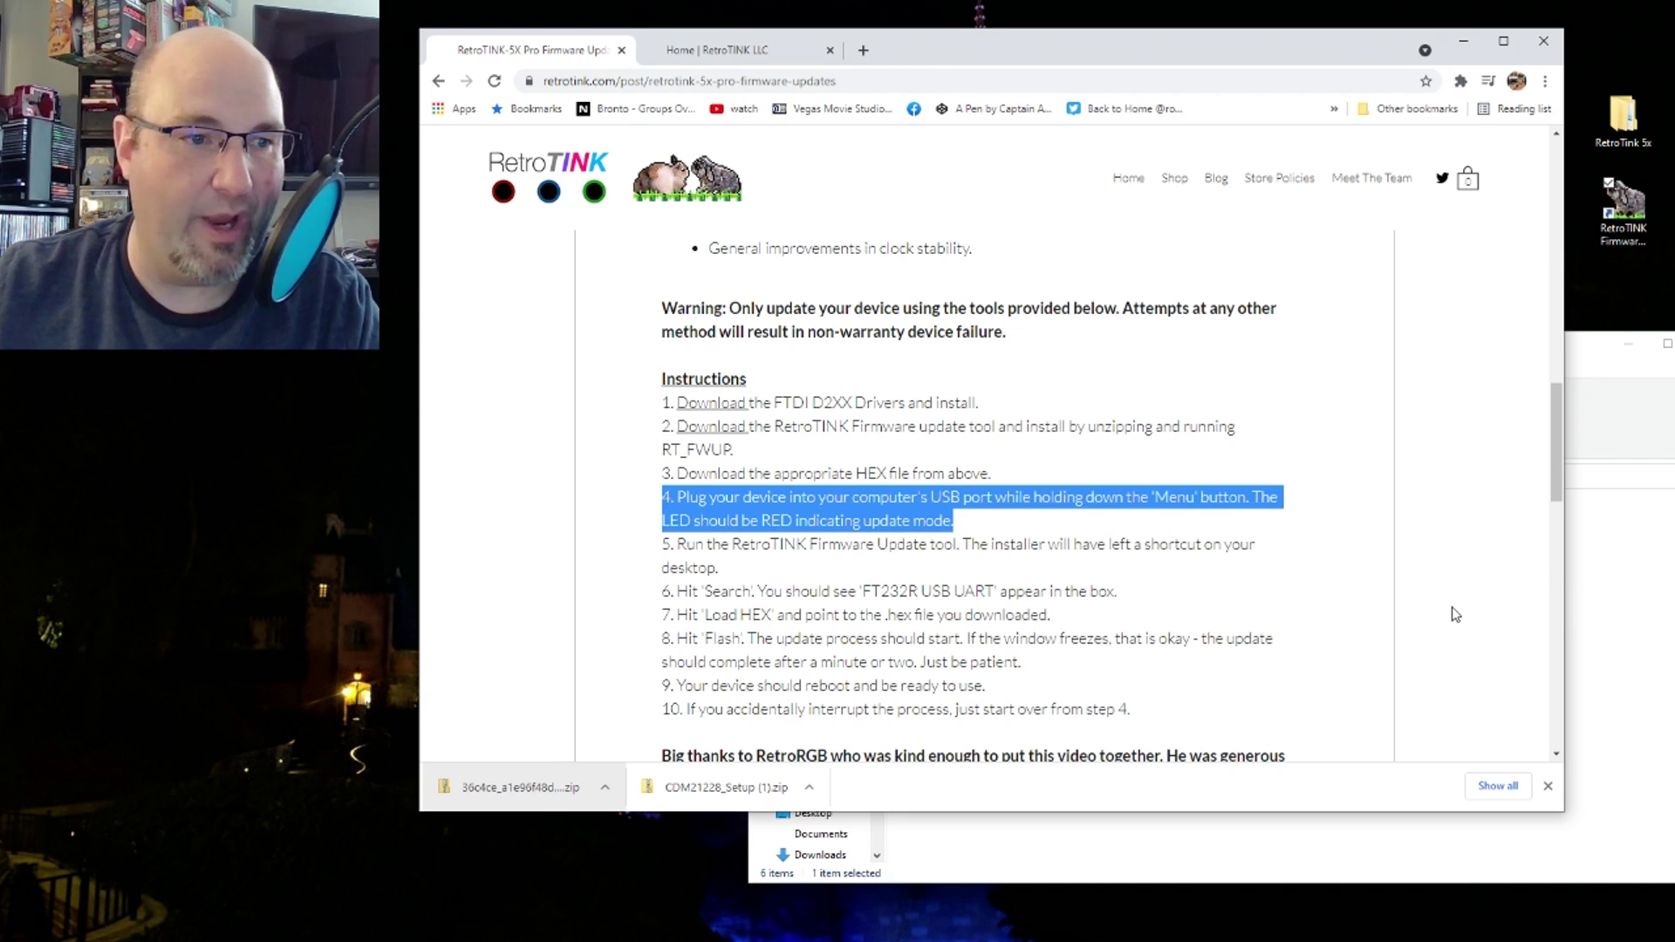
click(1548, 786)
- Glance down at the video, then return to the updater showing 'Firmware update complete!'
scroll(1274, 640, down, 4)
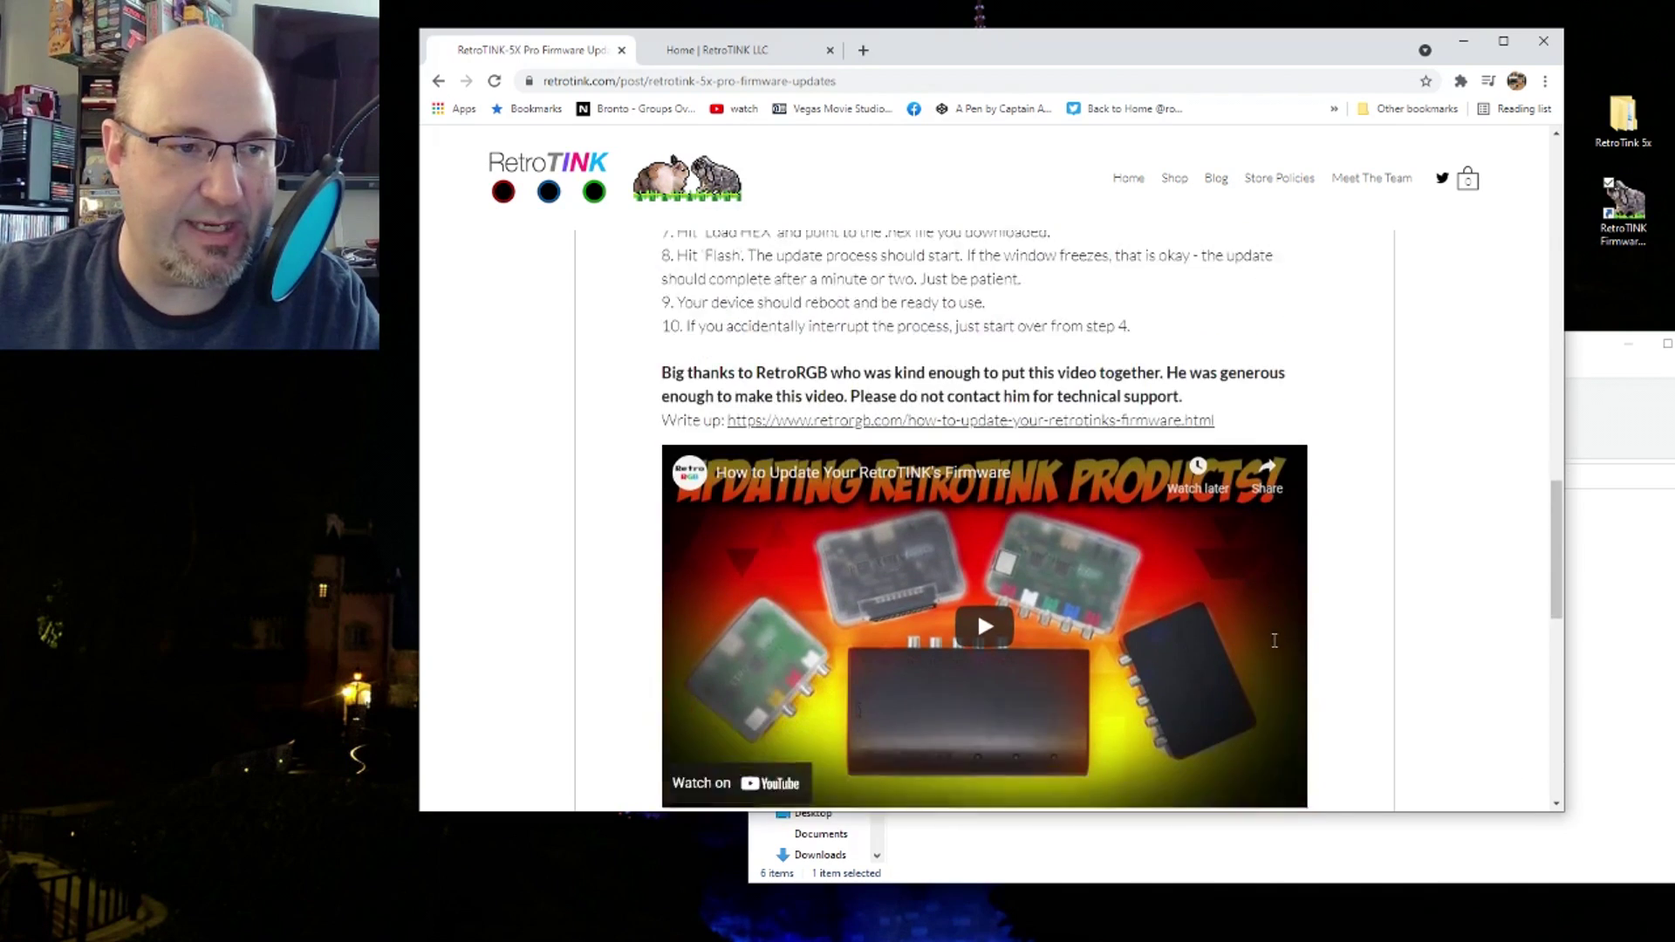
scroll(1273, 641, down, 2)
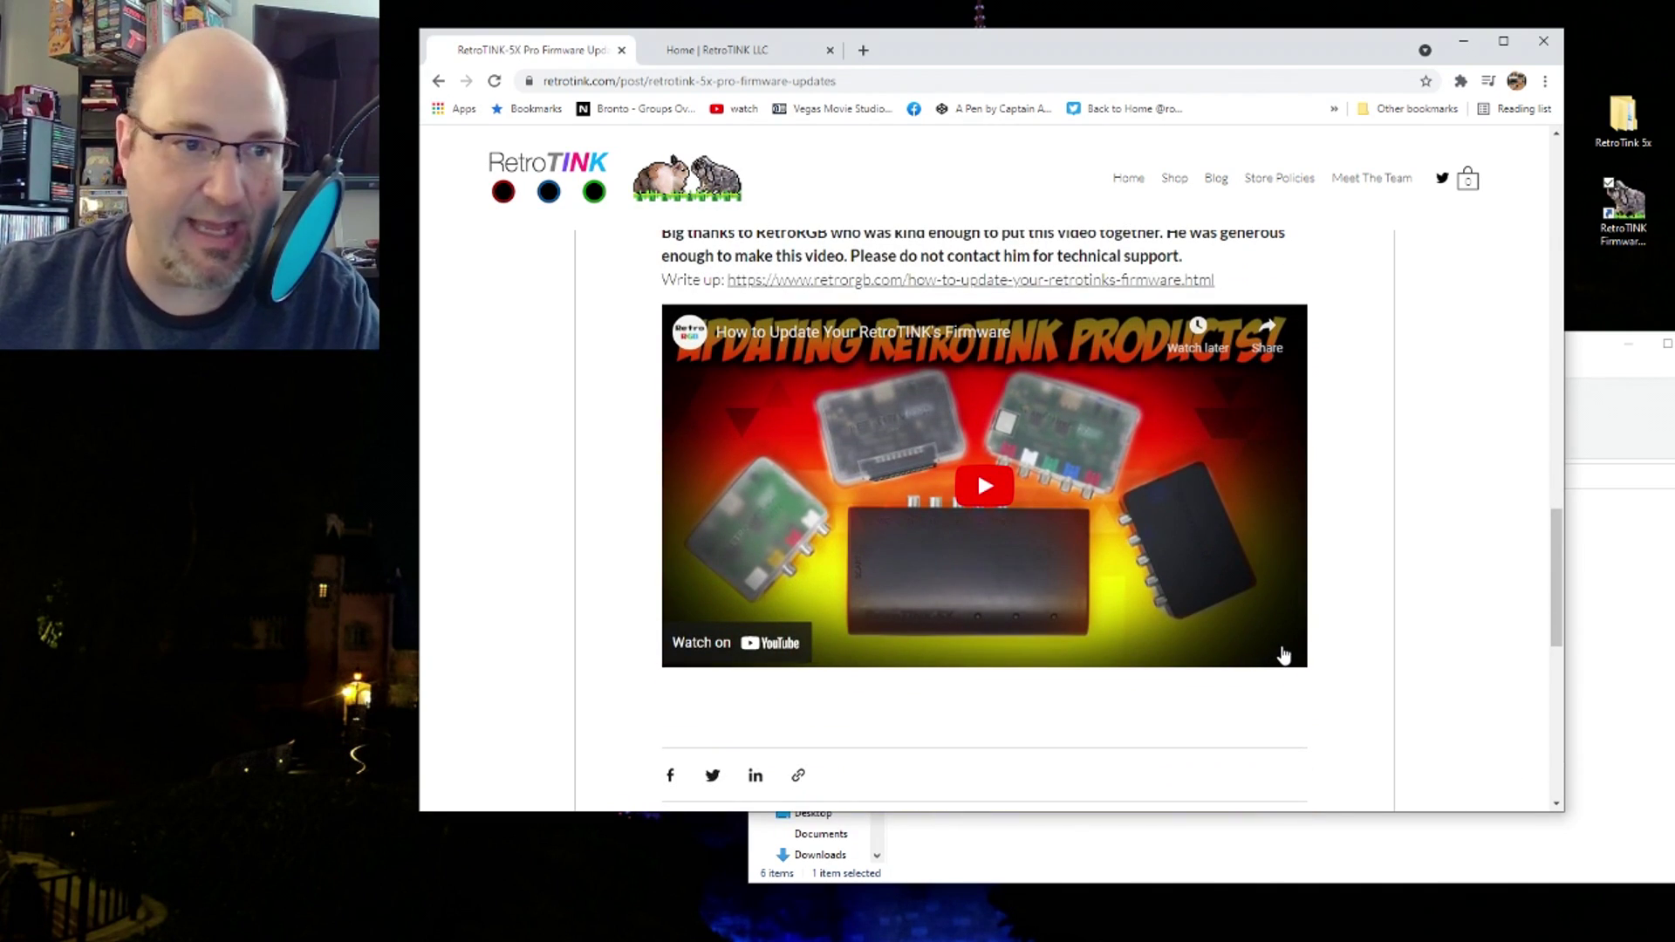
scroll(1282, 655, up, 6)
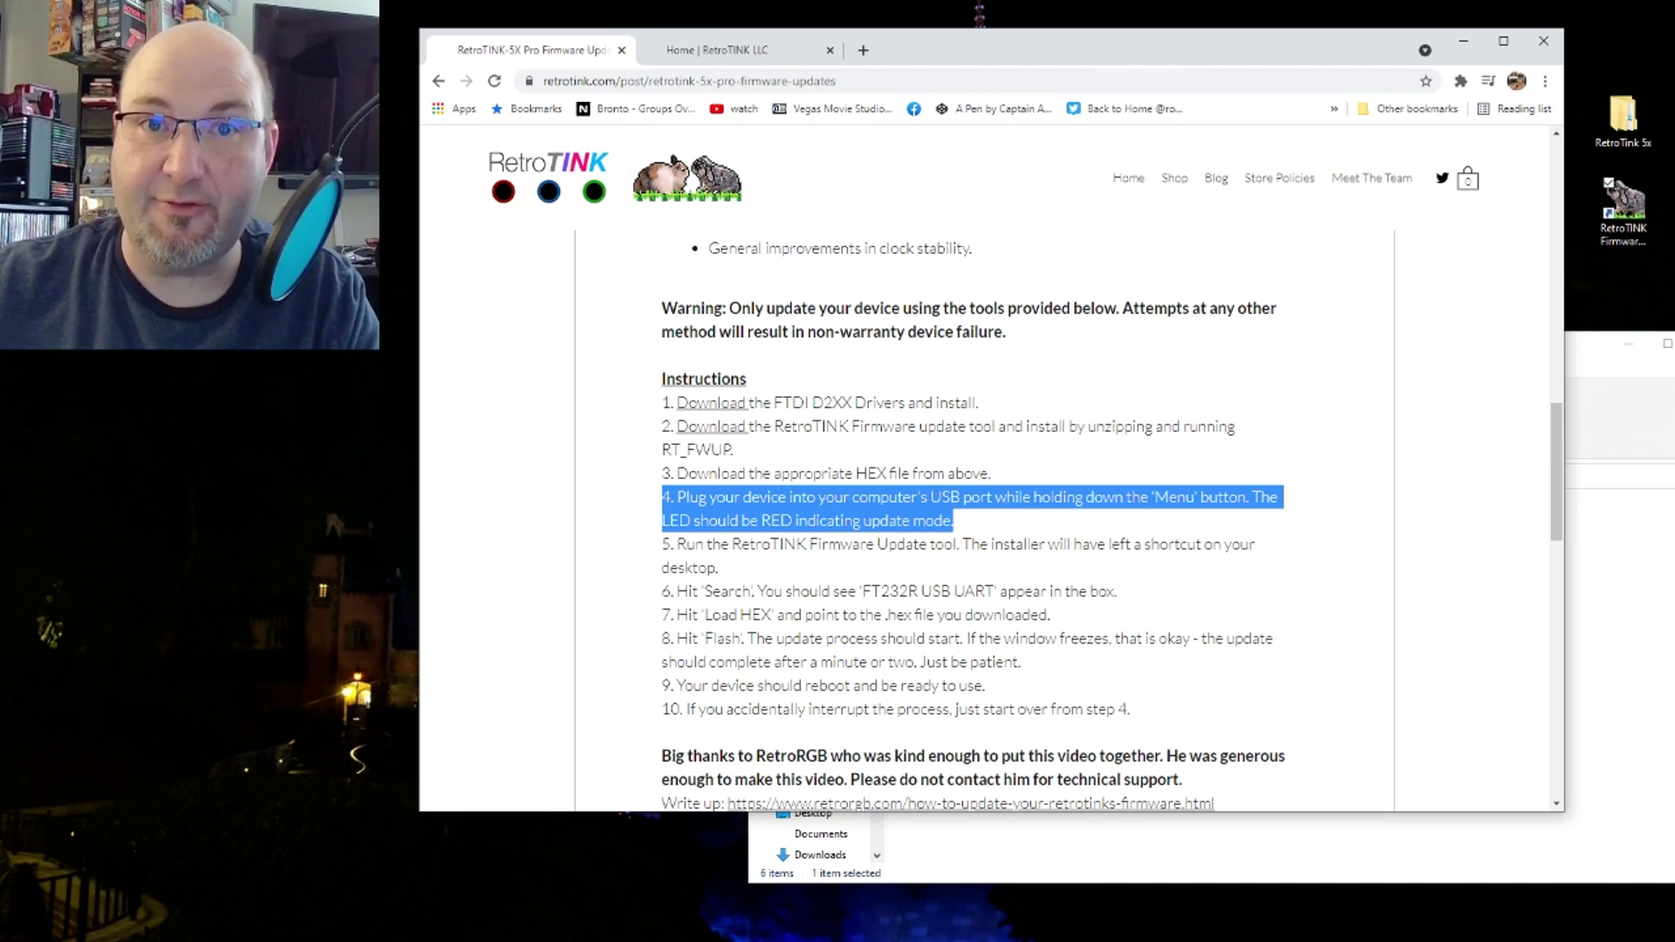
key(alt+Tab)
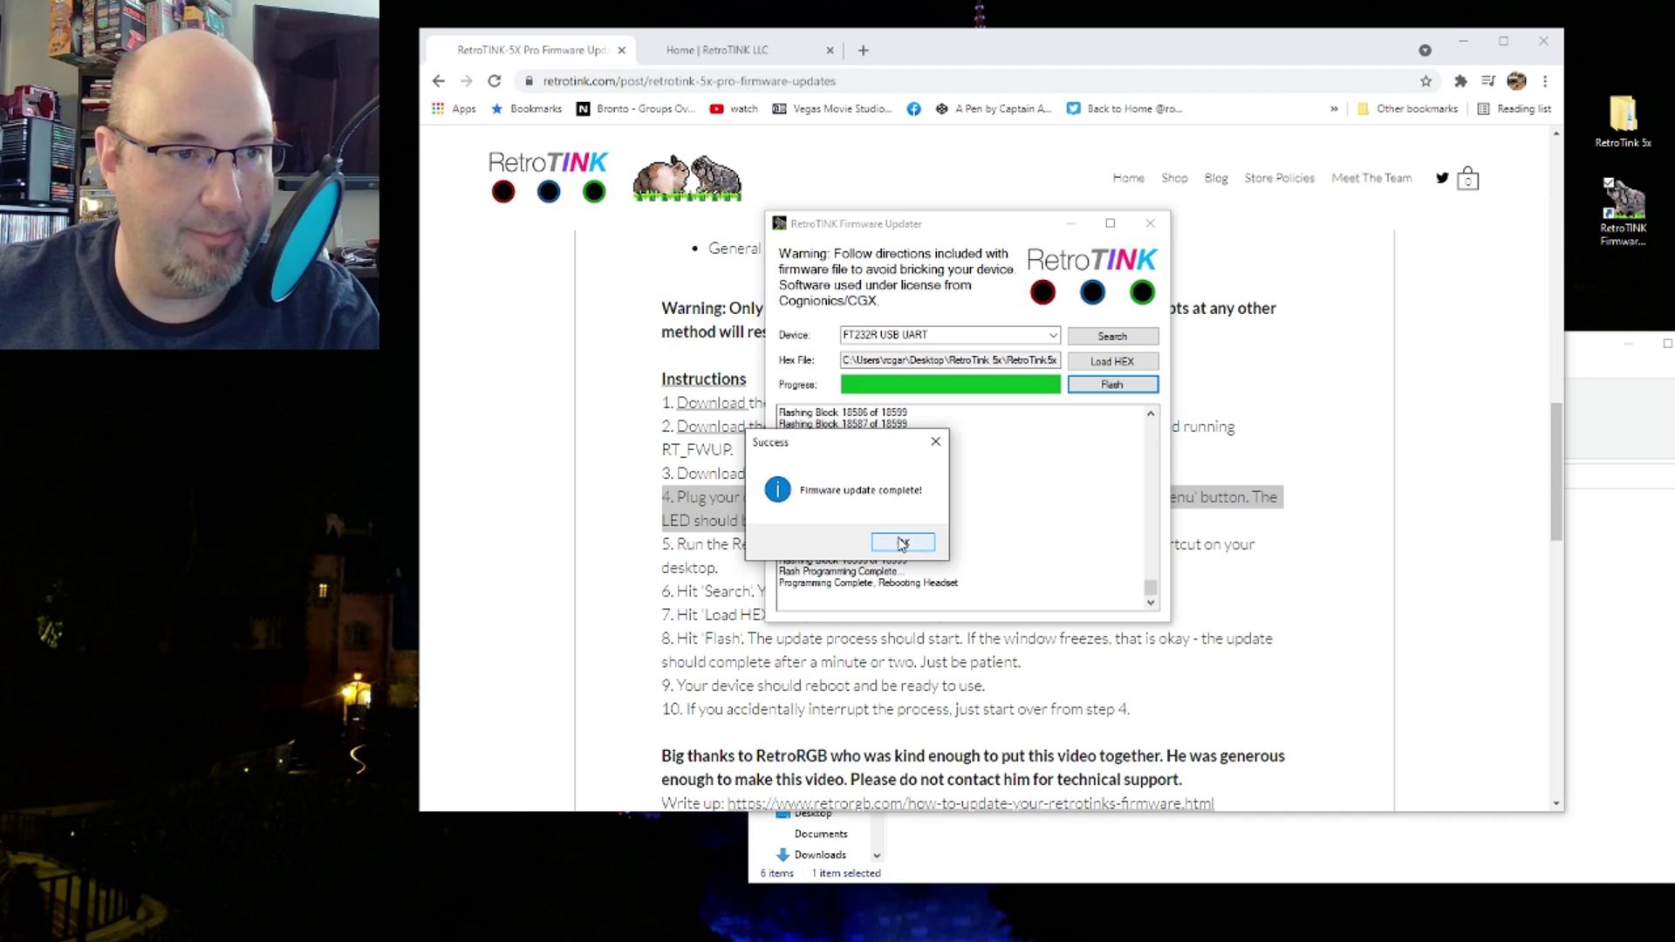
- Move the 'Firmware update complete' success dialog to the right, beside the updater
drag(857, 449, 1234, 352)
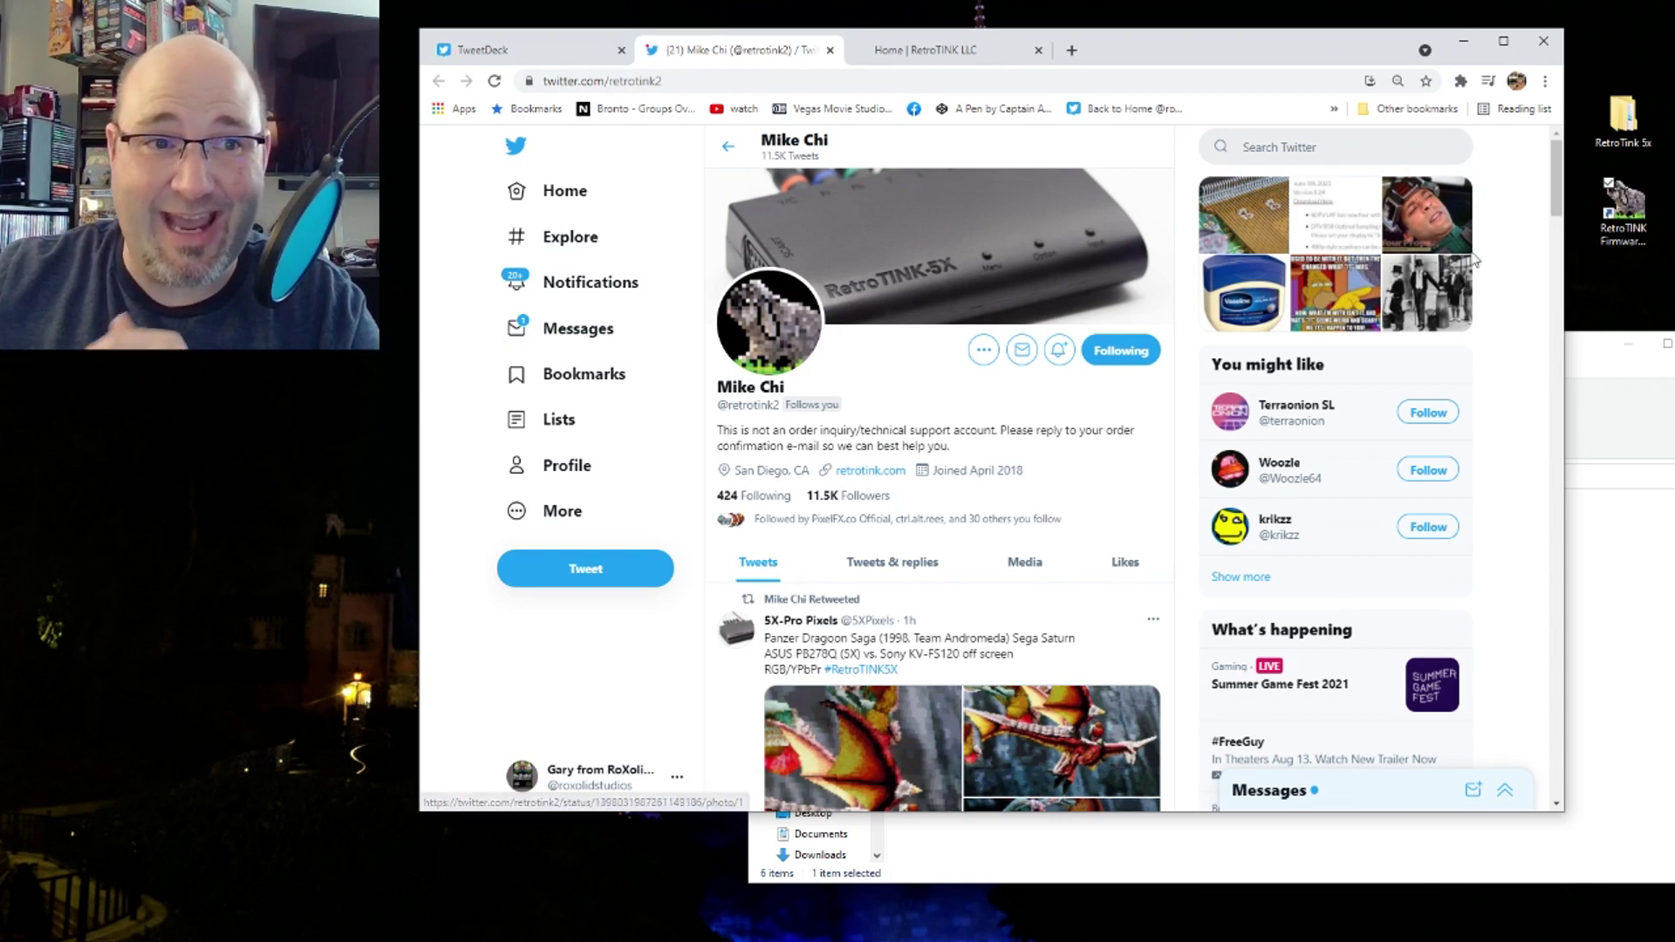
click(1410, 217)
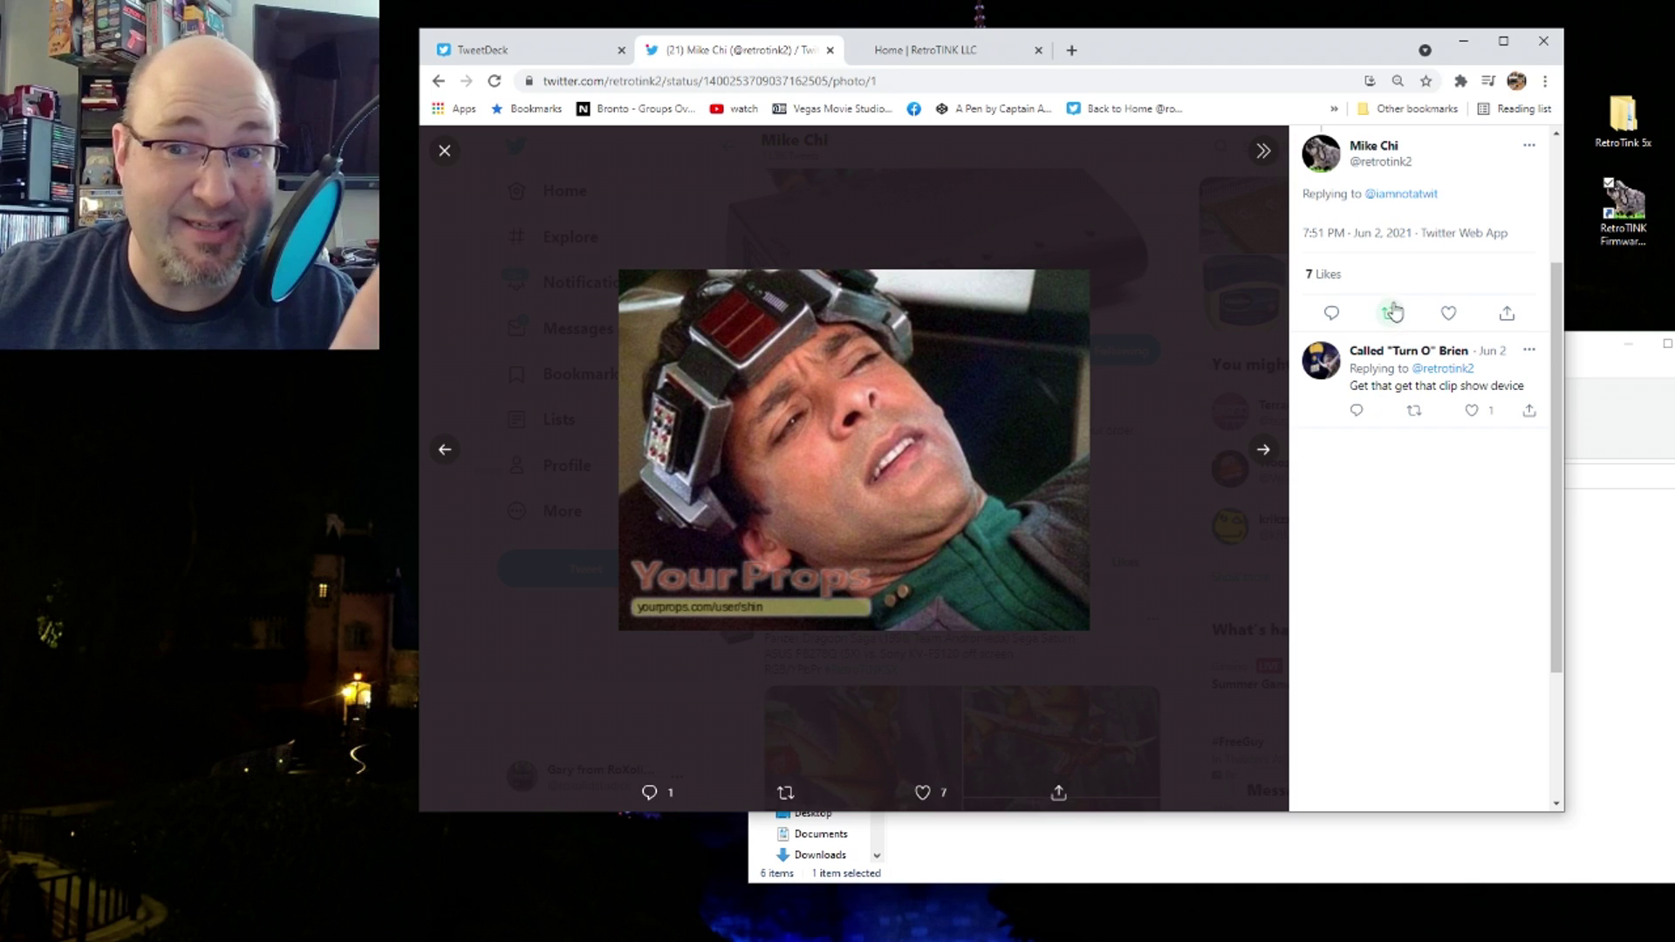
click(980, 264)
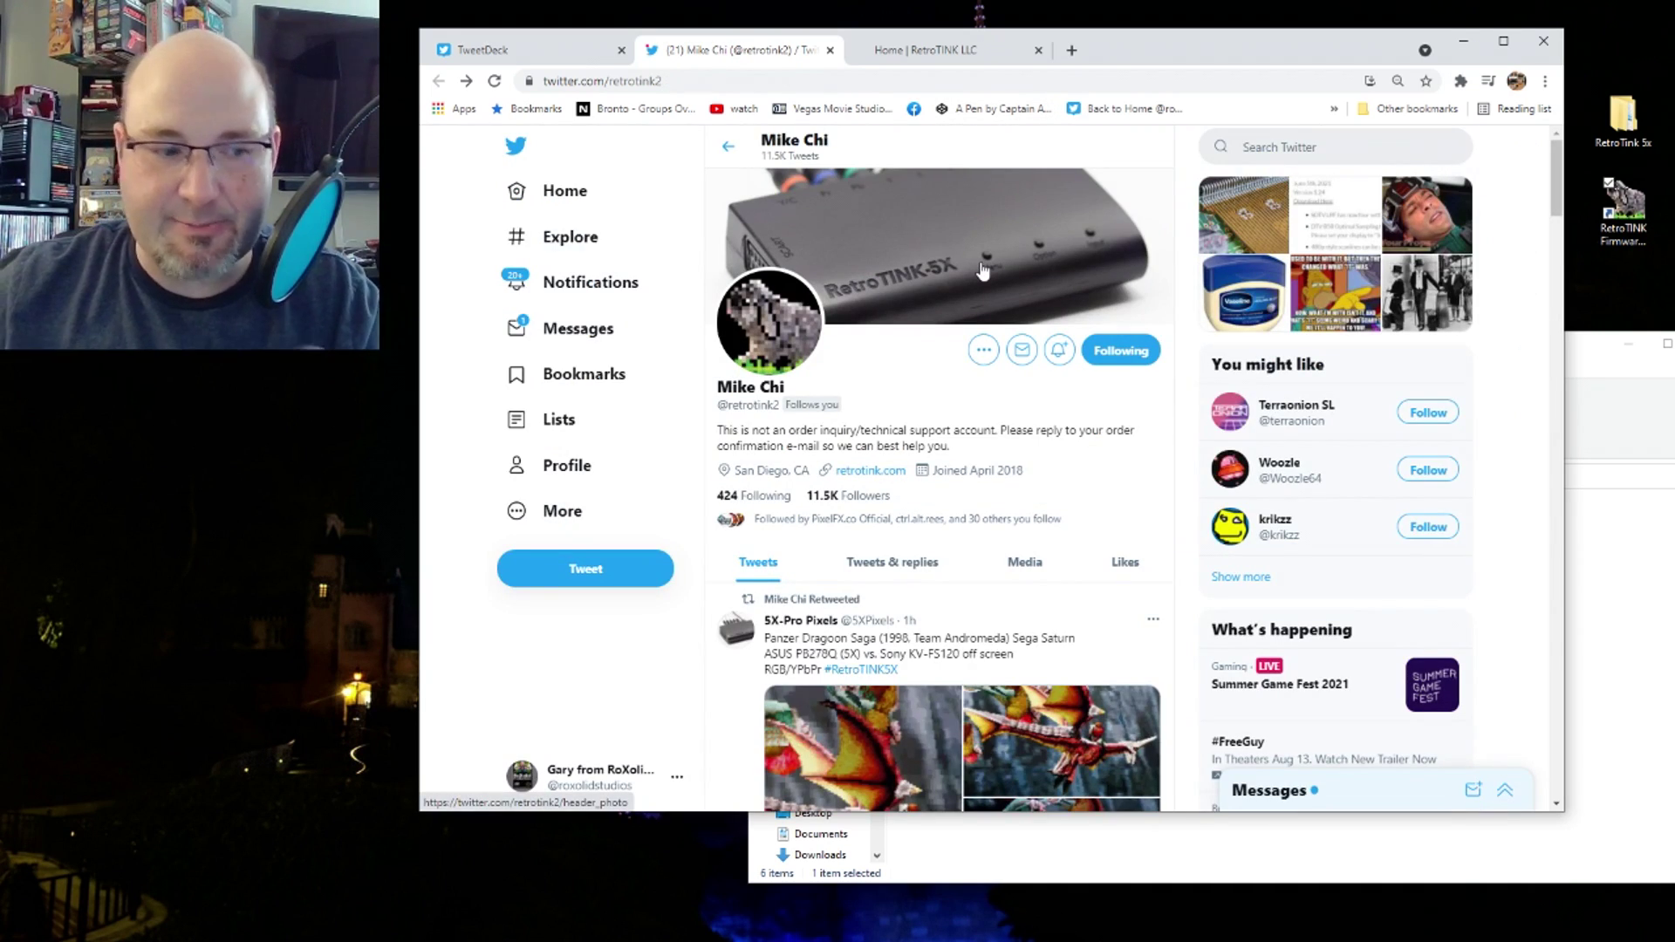